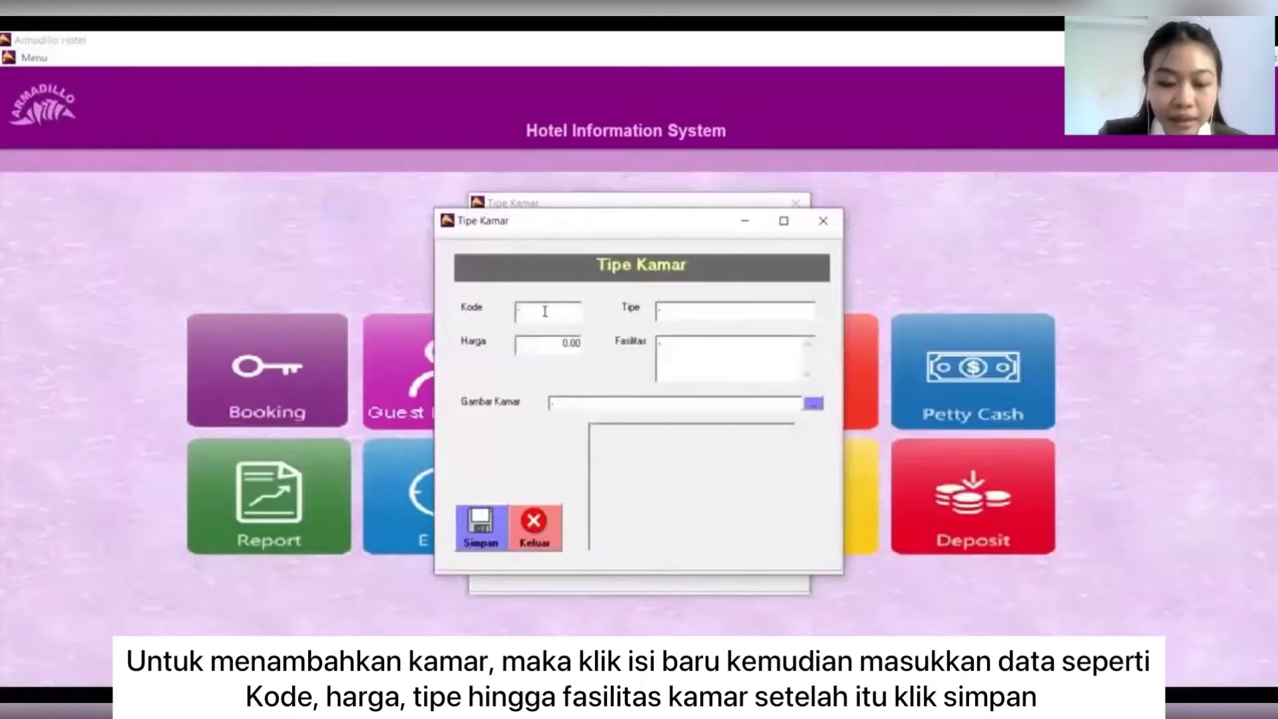
Step: Fill in a new room type with code STD, type Standard Deluxe and price 300000
type("STD")
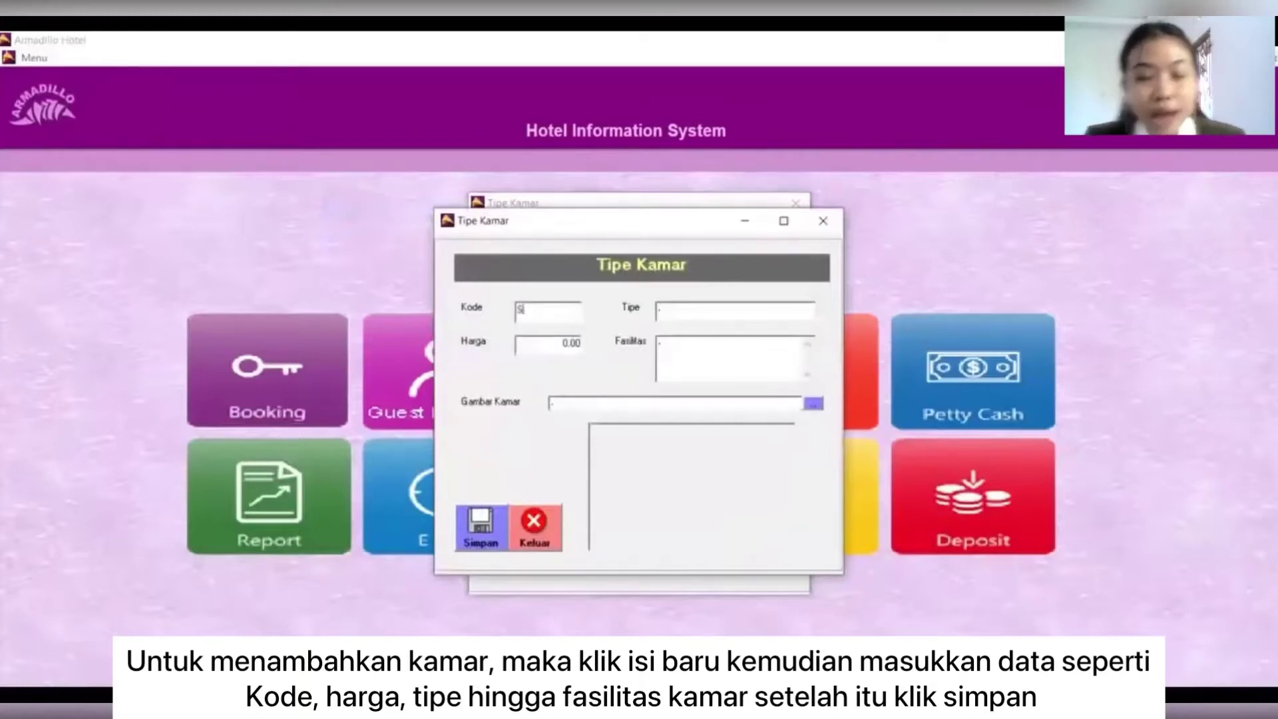
left_click(726, 310)
type("S")
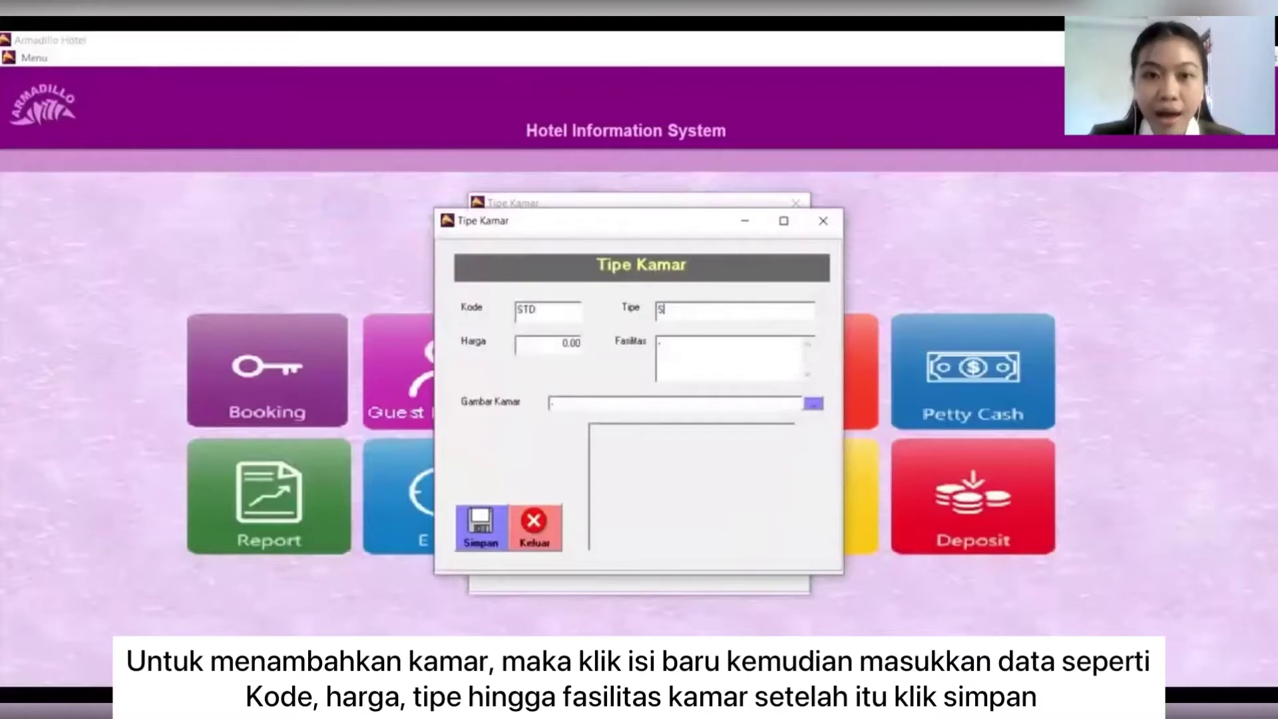
type("tandar")
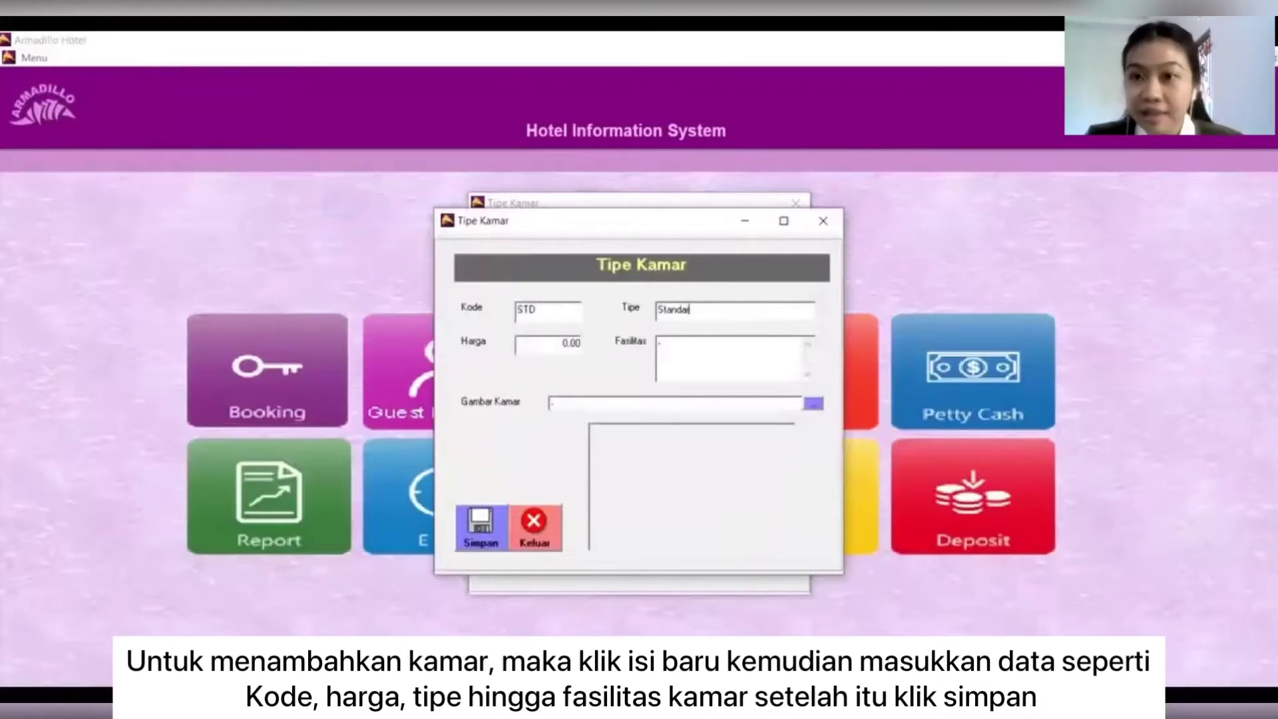
type("d Delu")
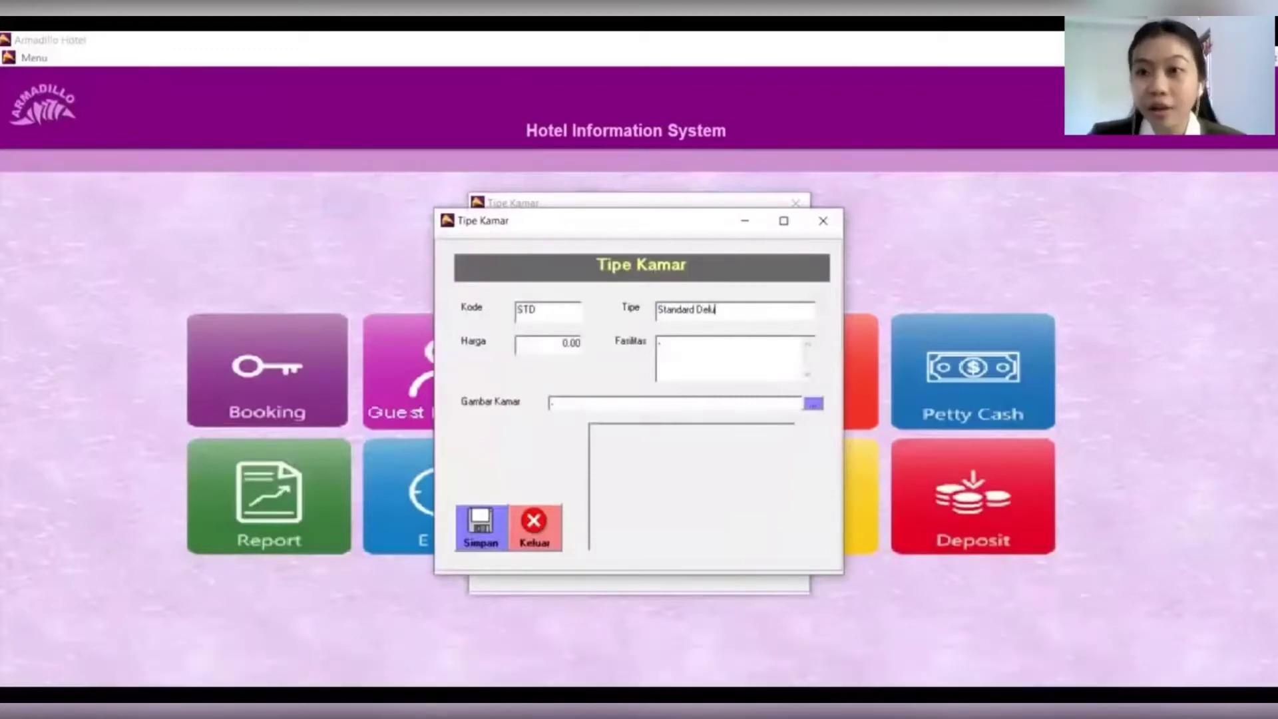
type("xe")
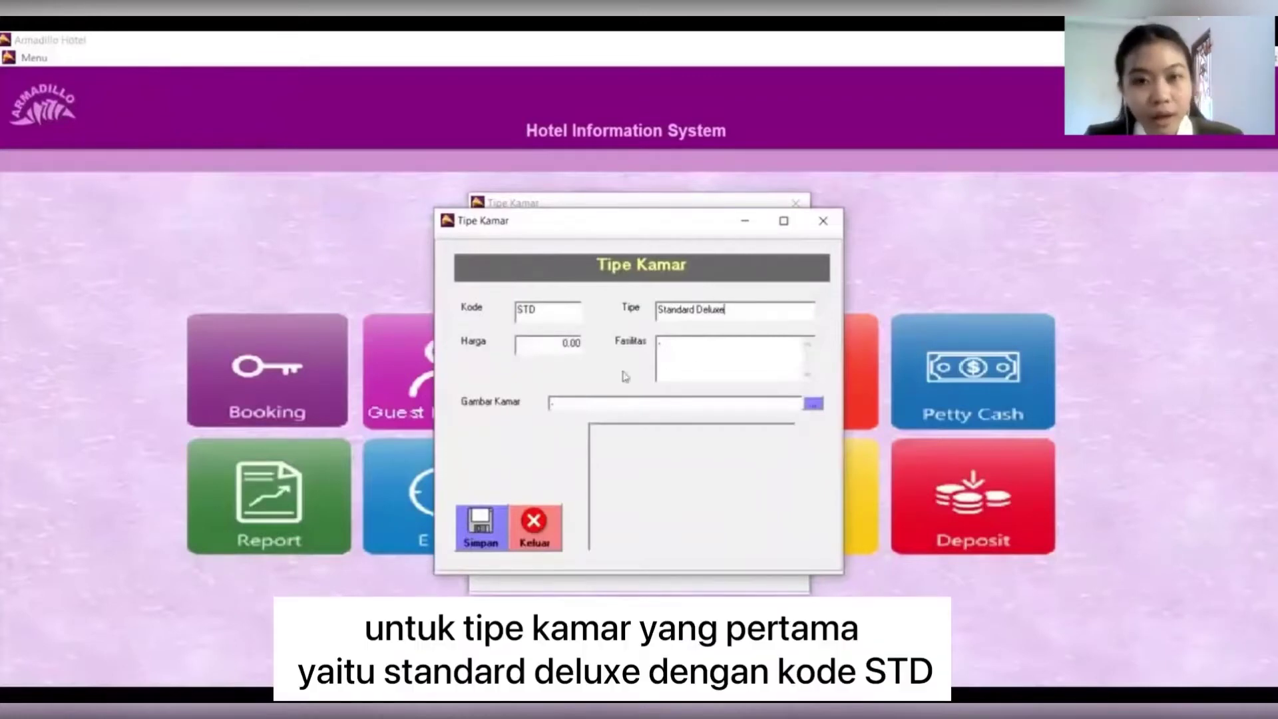
left_click(575, 344)
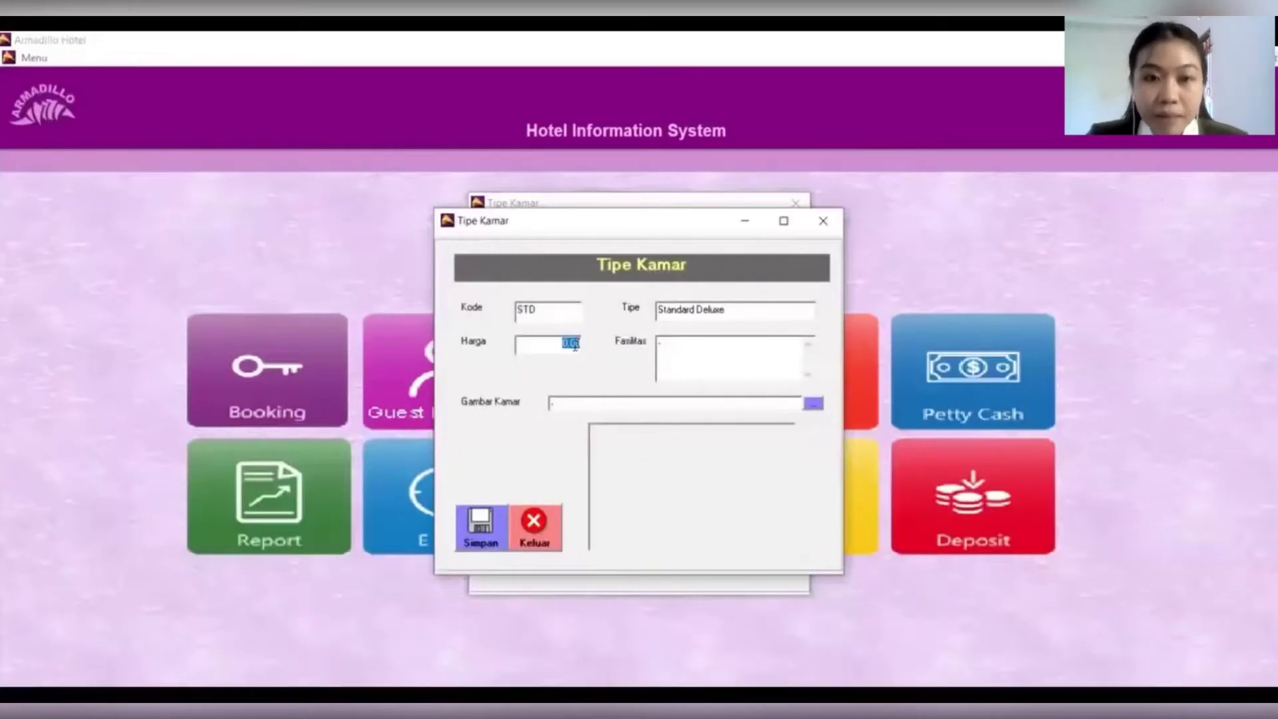
type("300000")
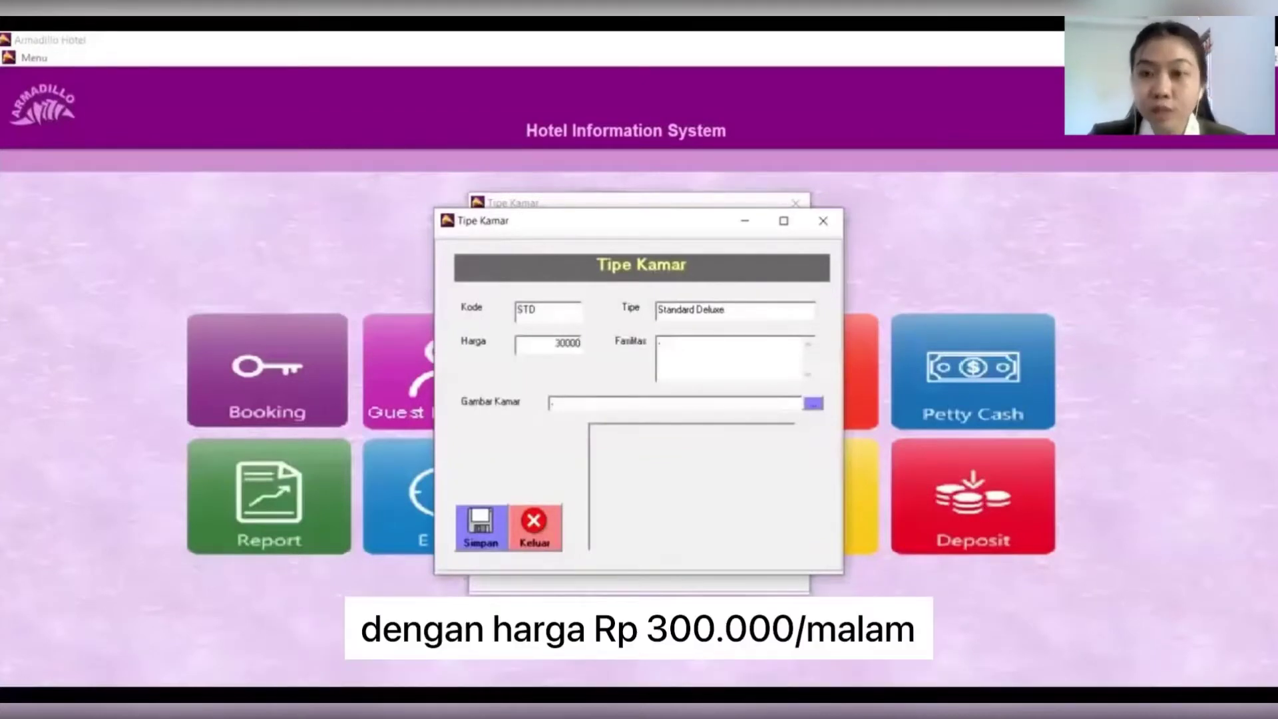
Step: List the Standard Deluxe facilities as "AC, Hot Water, Wi-Fi" and save the room type
left_click(782, 354)
key("BackSpace")
key("BackSpace")
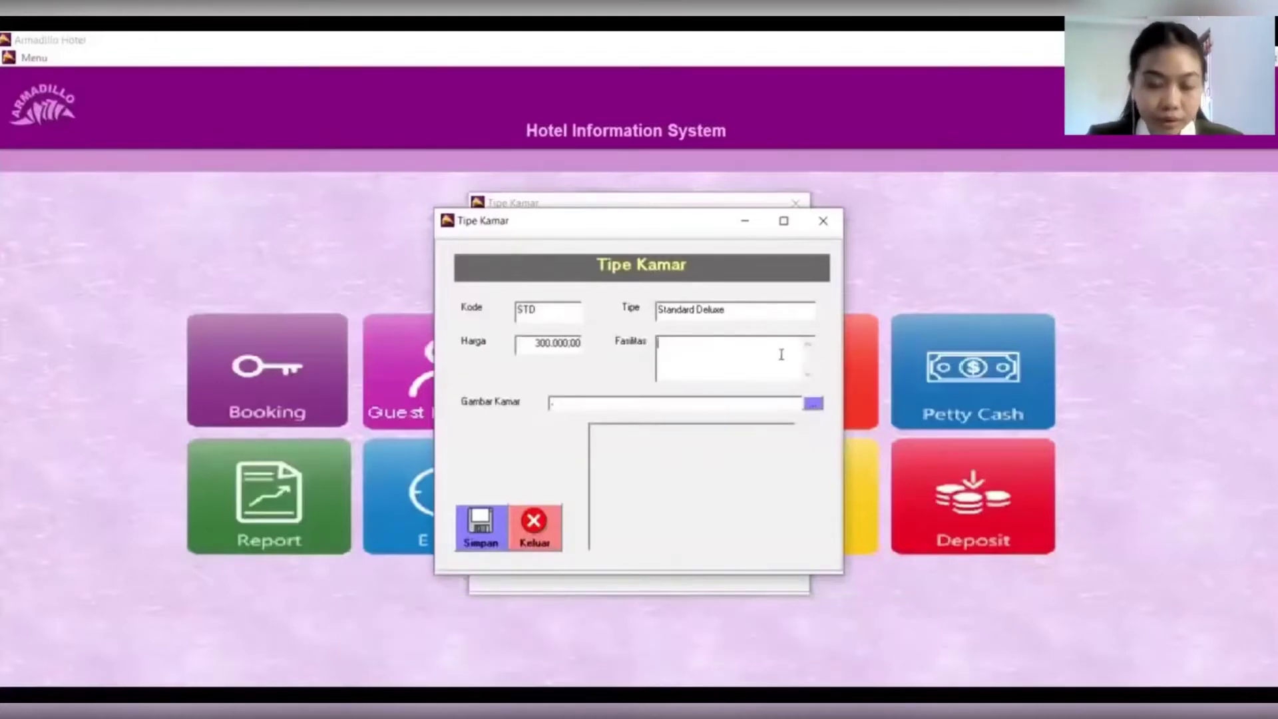
type("AC")
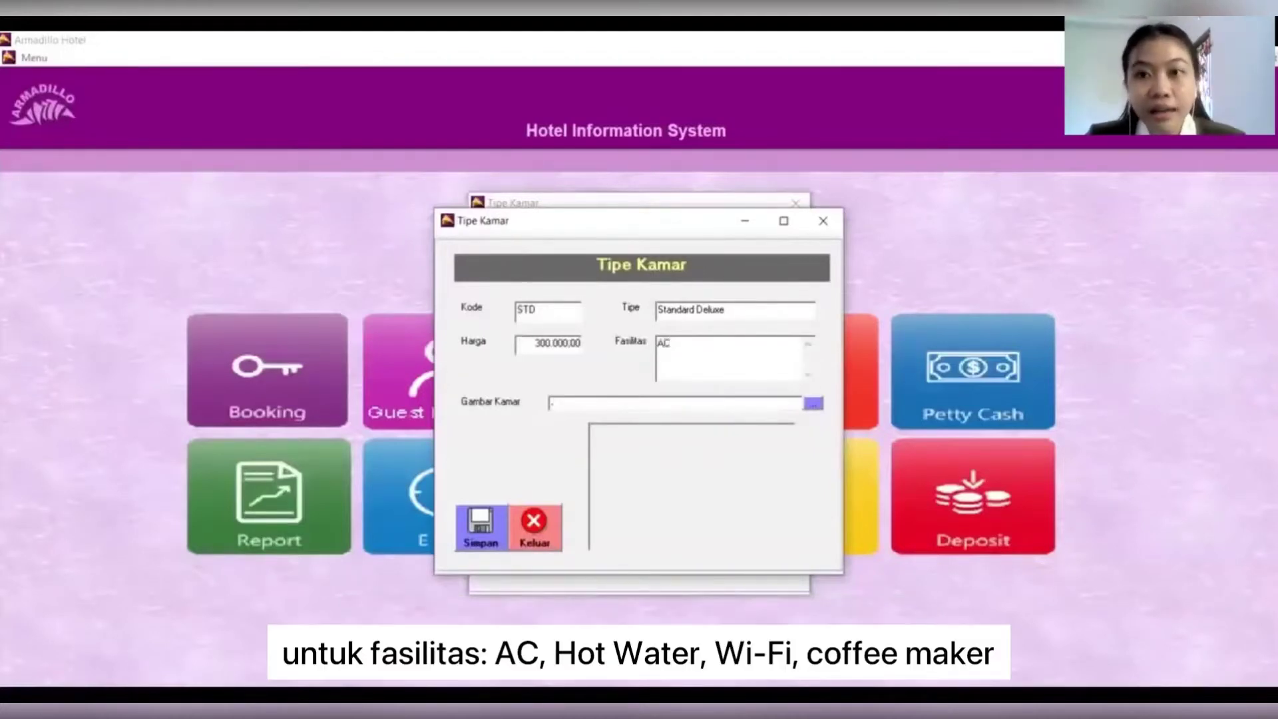
type(", Ho")
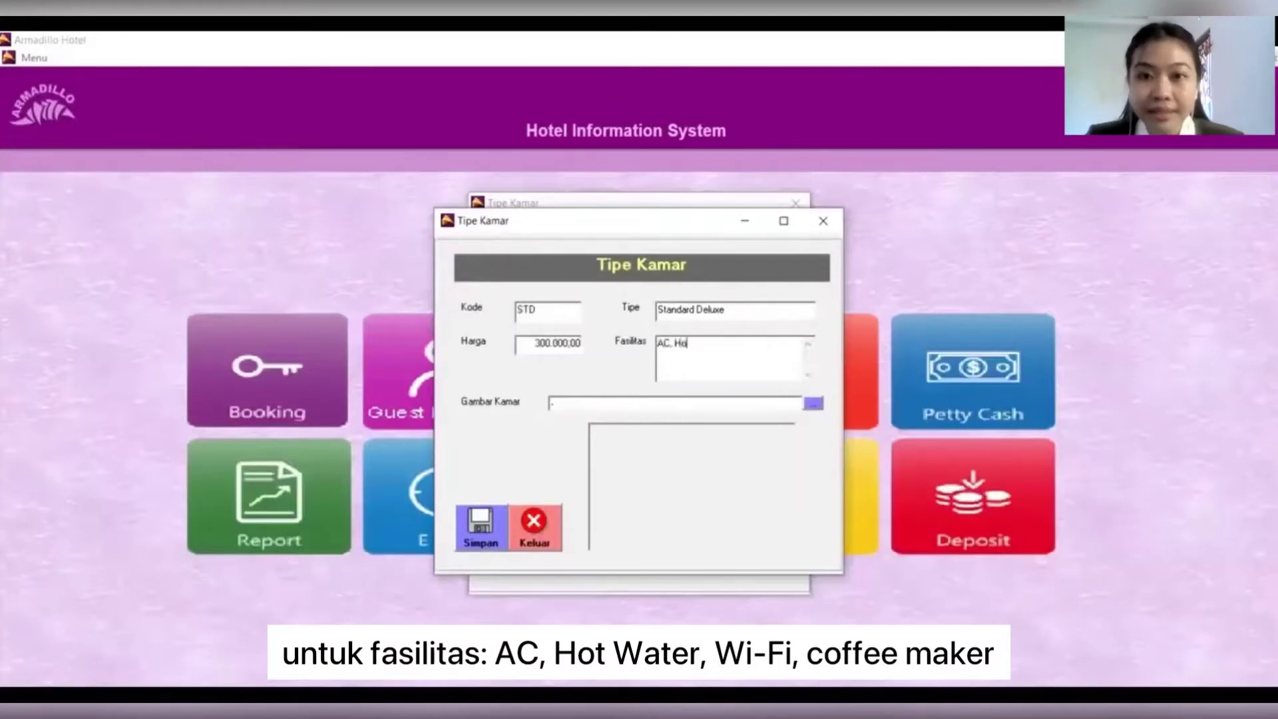
type("t Water")
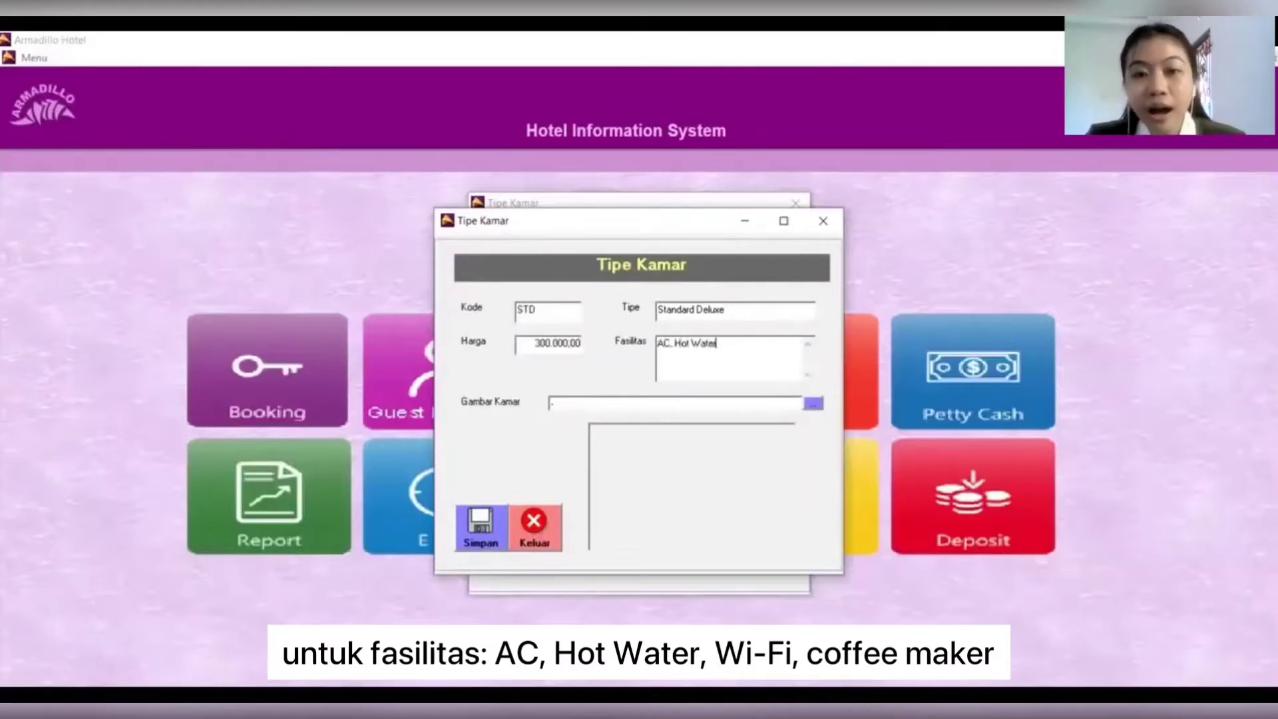
type(", Ba")
key("BackSpace")
key("BackSpace")
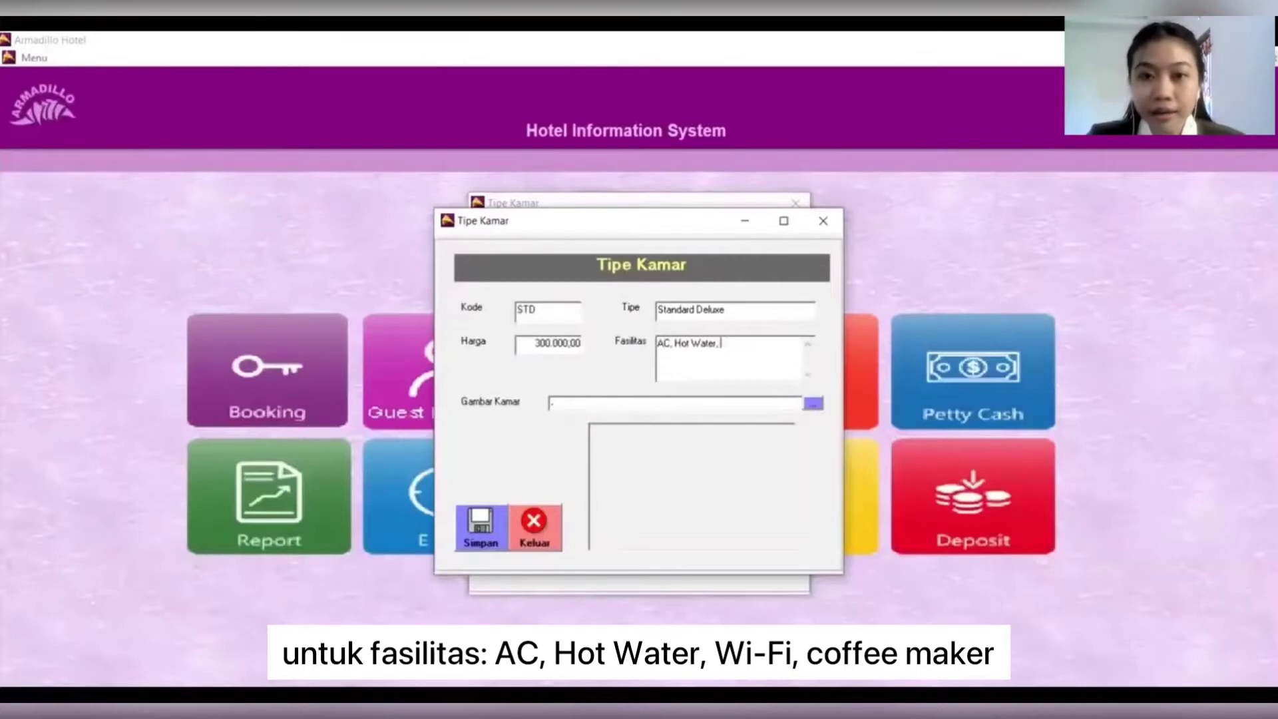
type("Wi-")
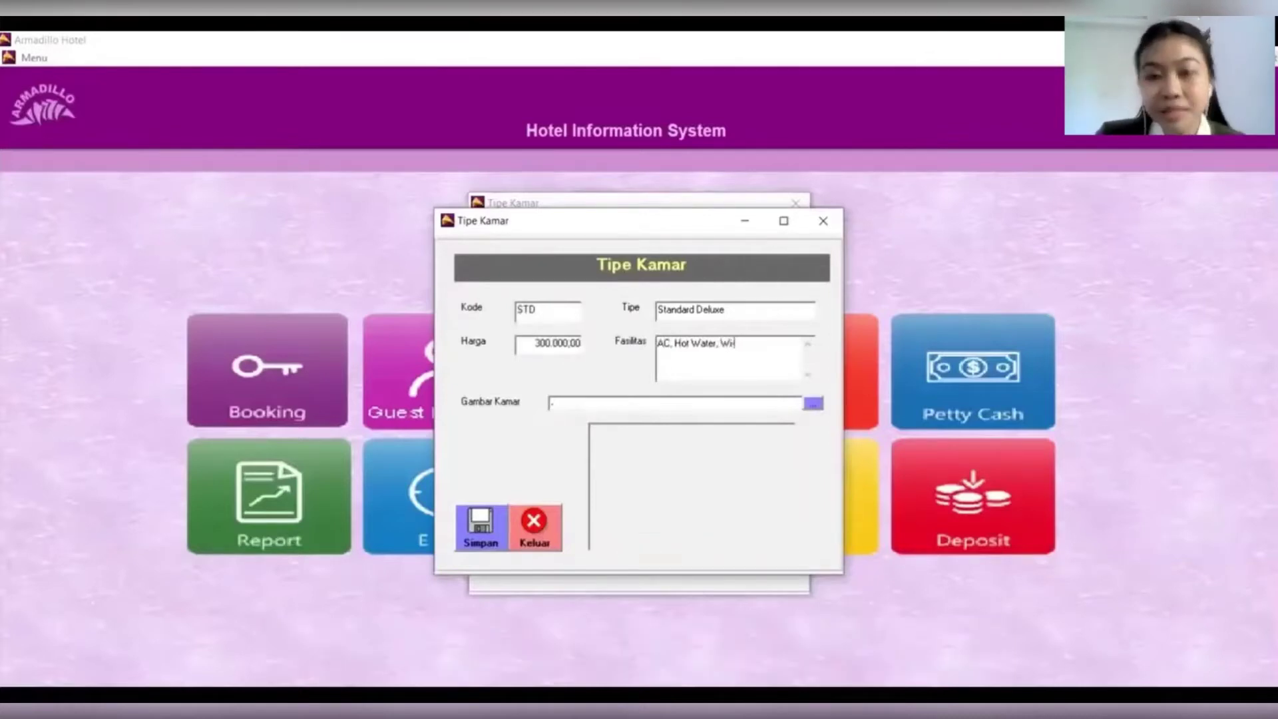
type("Fi")
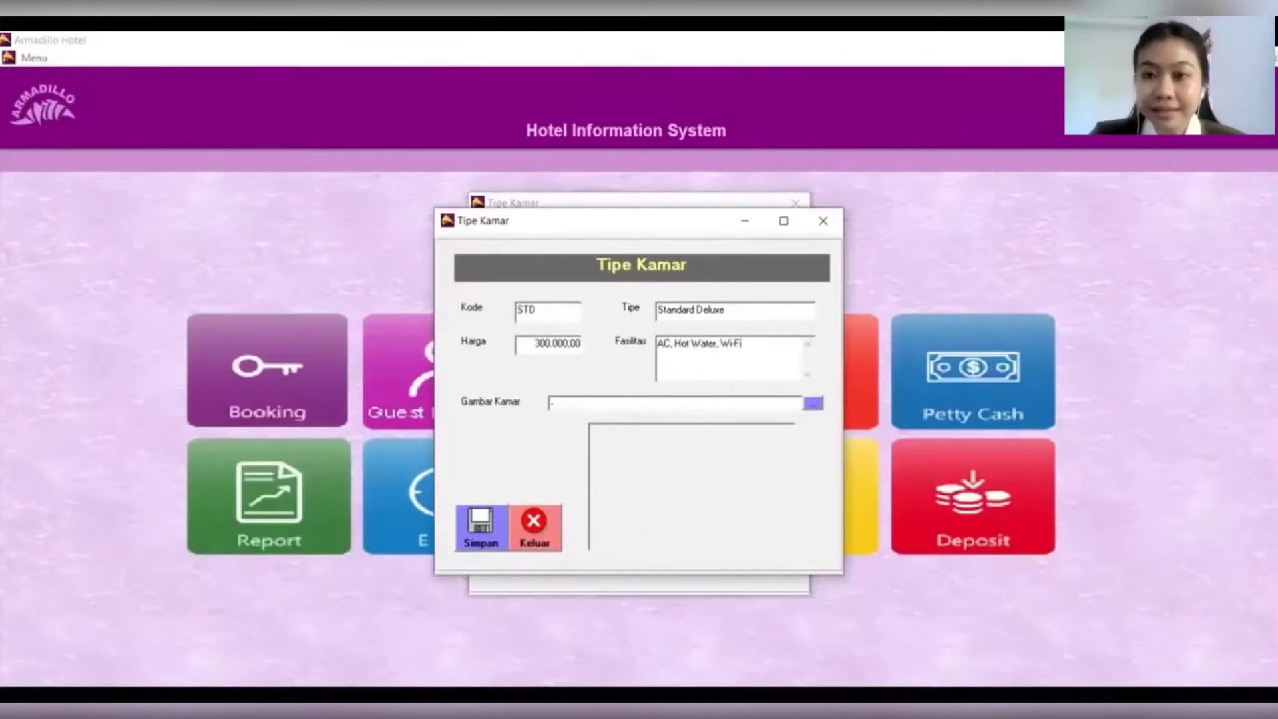
left_click(481, 511)
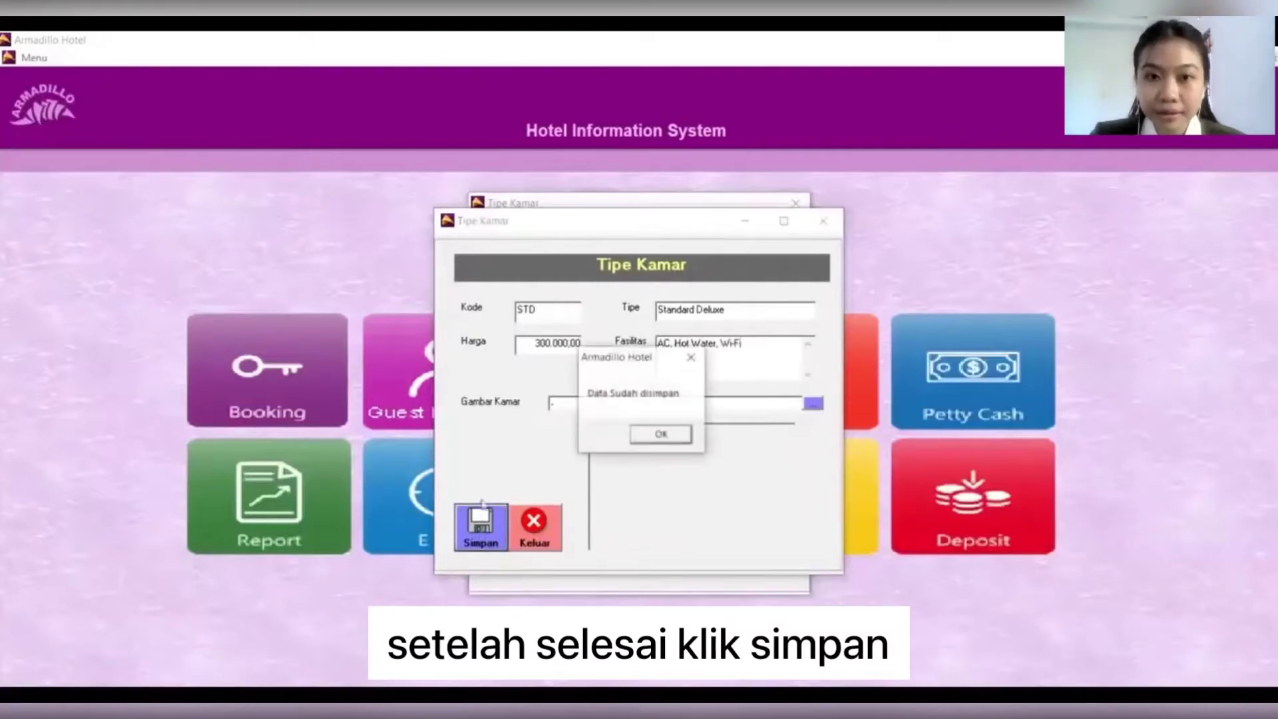
left_click(659, 434)
Step: Fill in a new room type with code STT, type Standard Twin and price 350000
type("S")
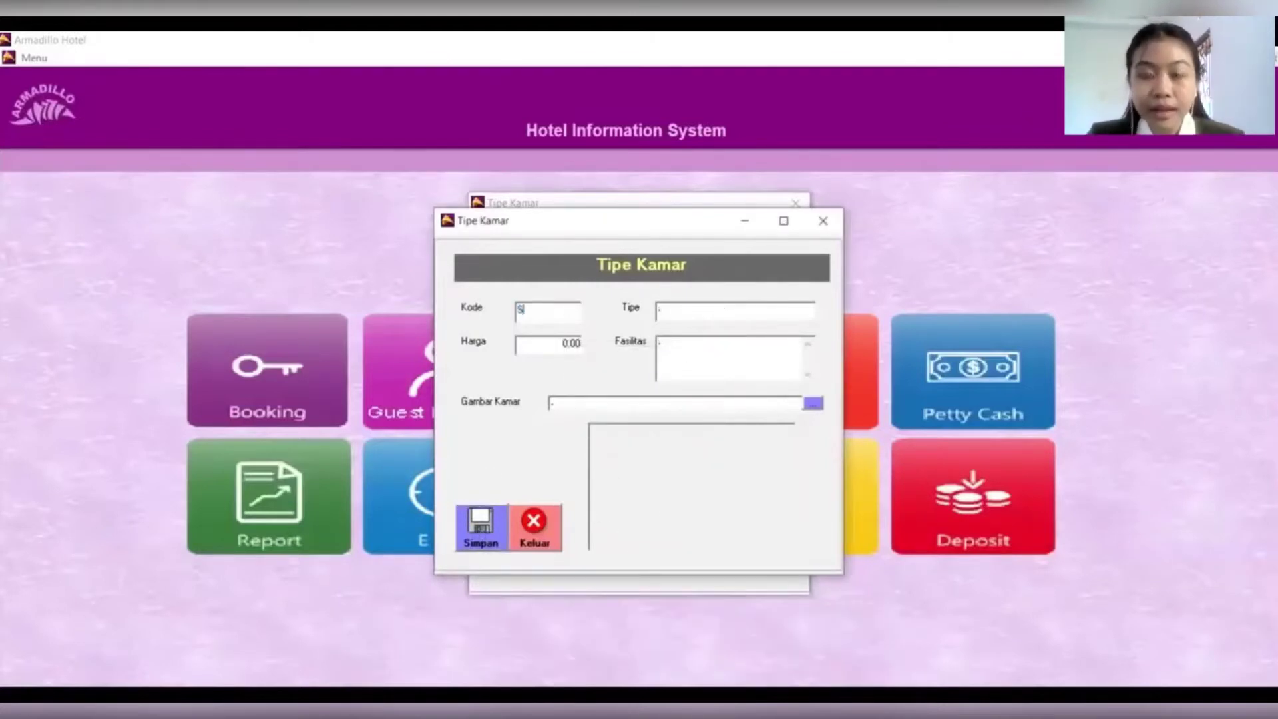
type("TT")
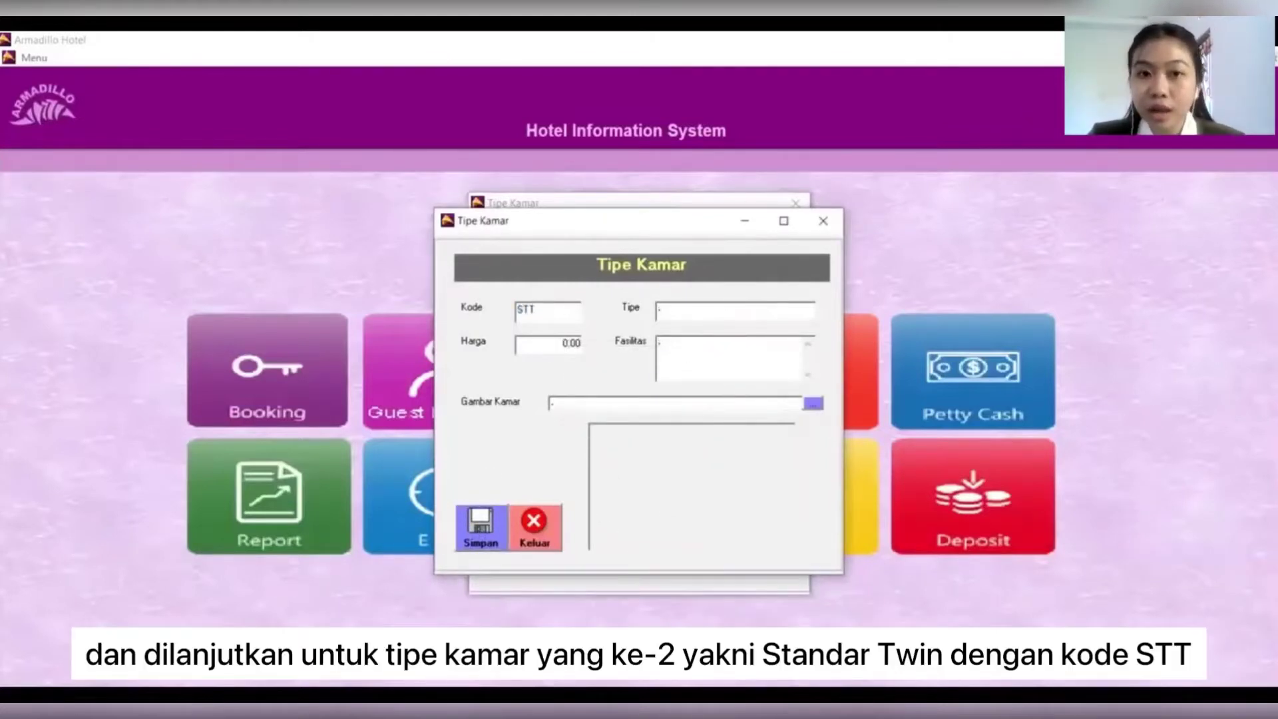
left_click(759, 308)
type("Standar")
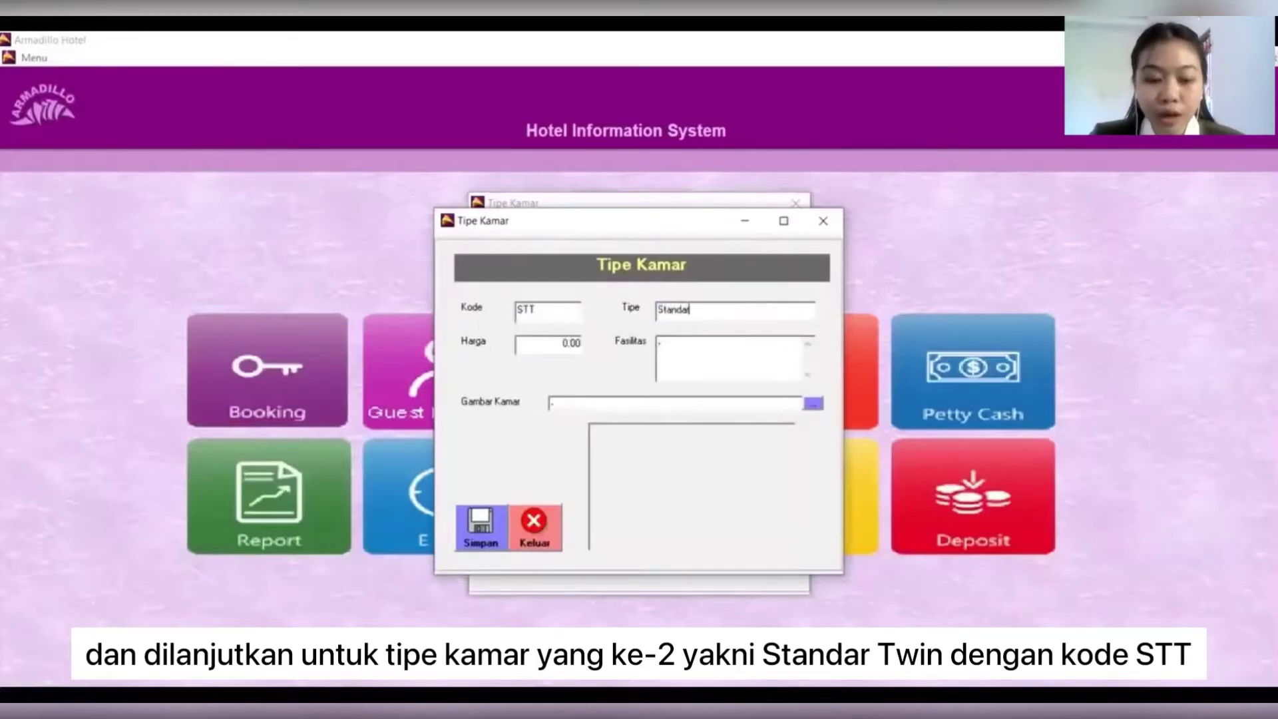
type("d Twin")
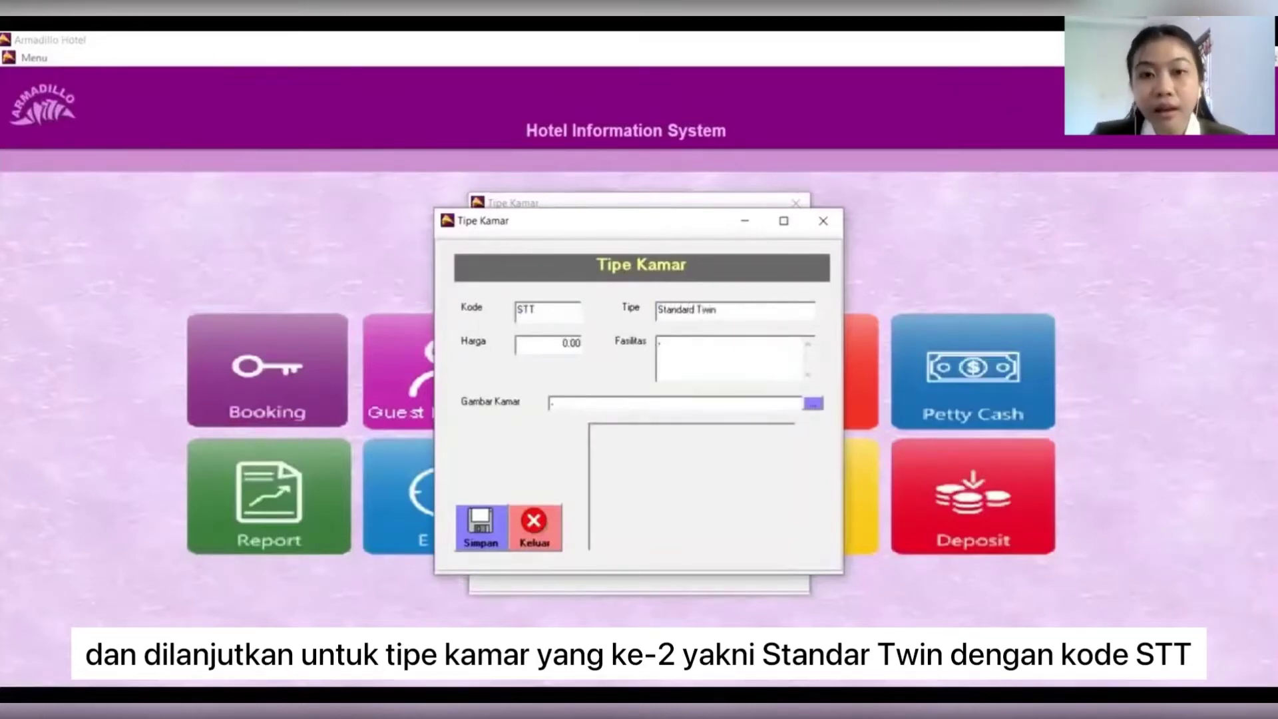
double_click(571, 341)
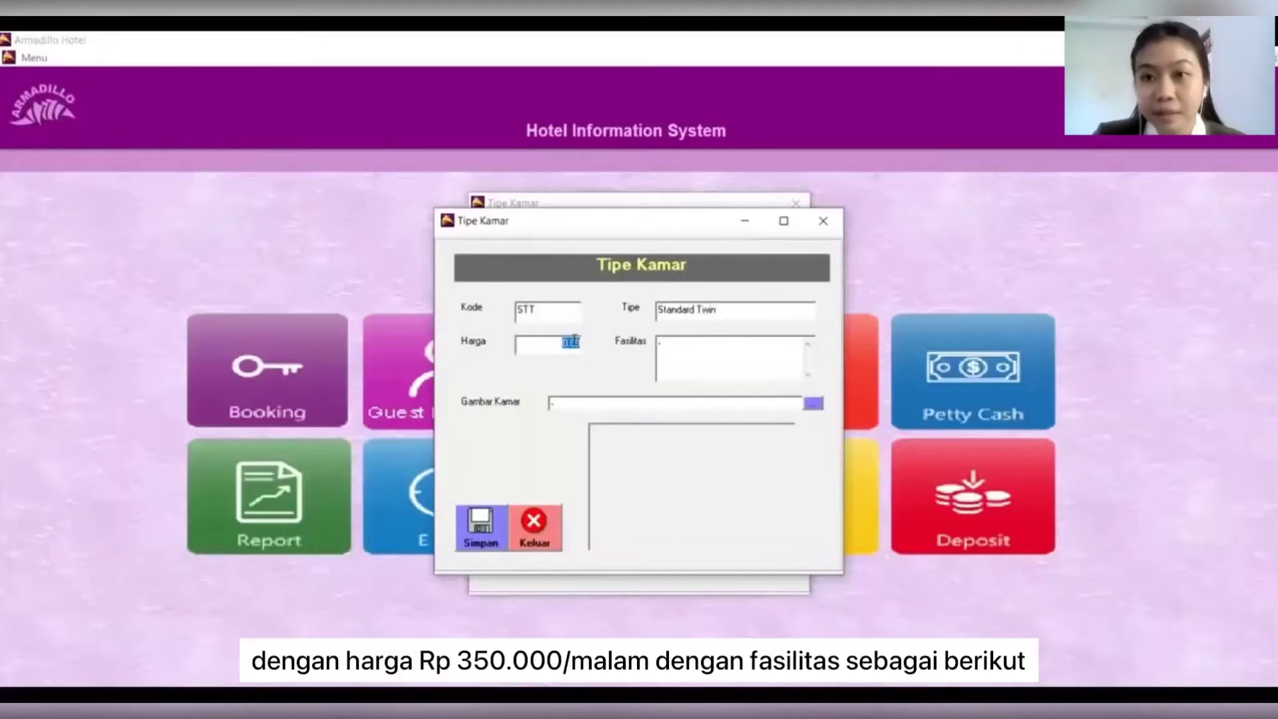
type("350000")
Step: List the Standard Twin facilities as "AC, Hot Water, Wi-Fi, Coffee Maker" and save the room type
left_click(678, 351)
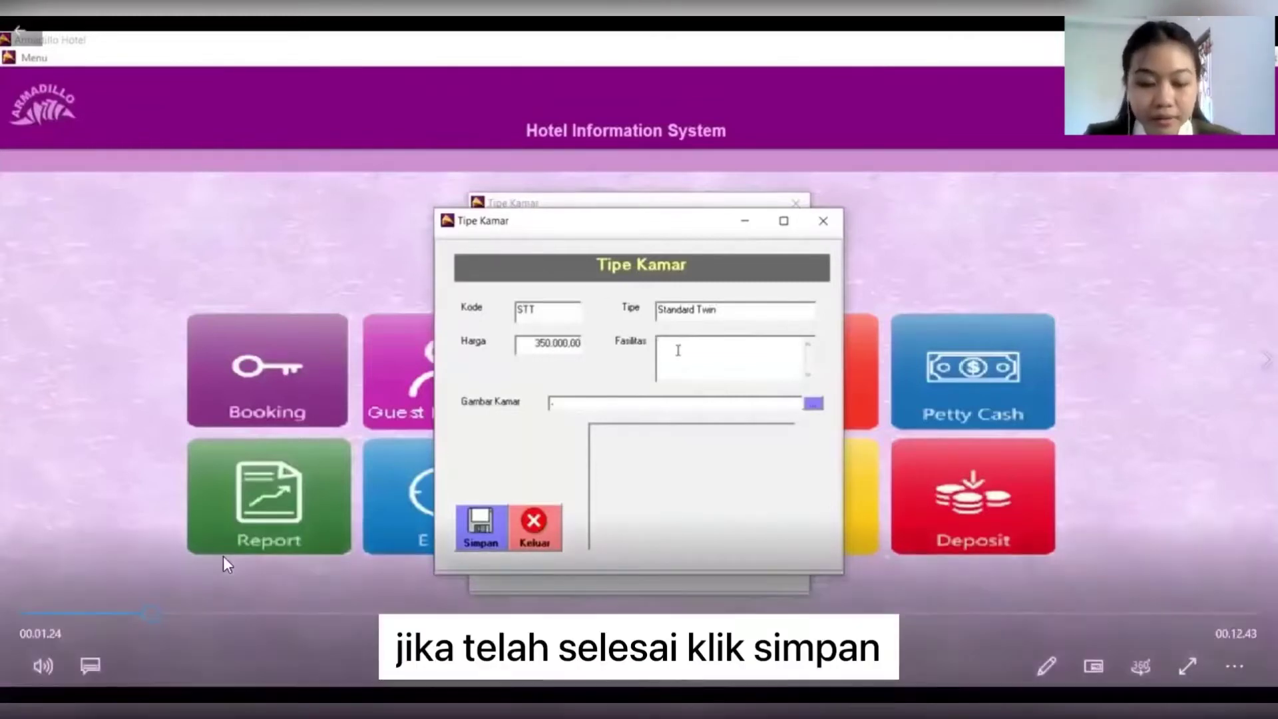
type("AC, H")
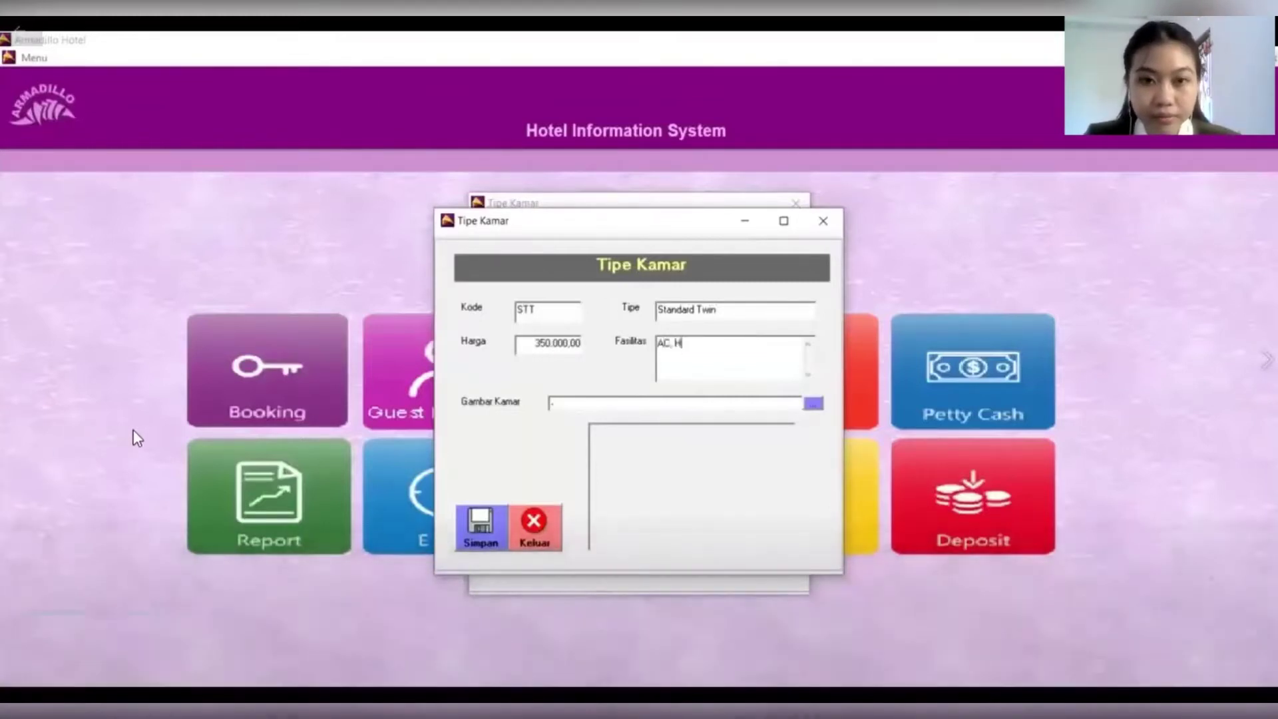
type("ot Water, Wi-Fi, Cooffee Maker")
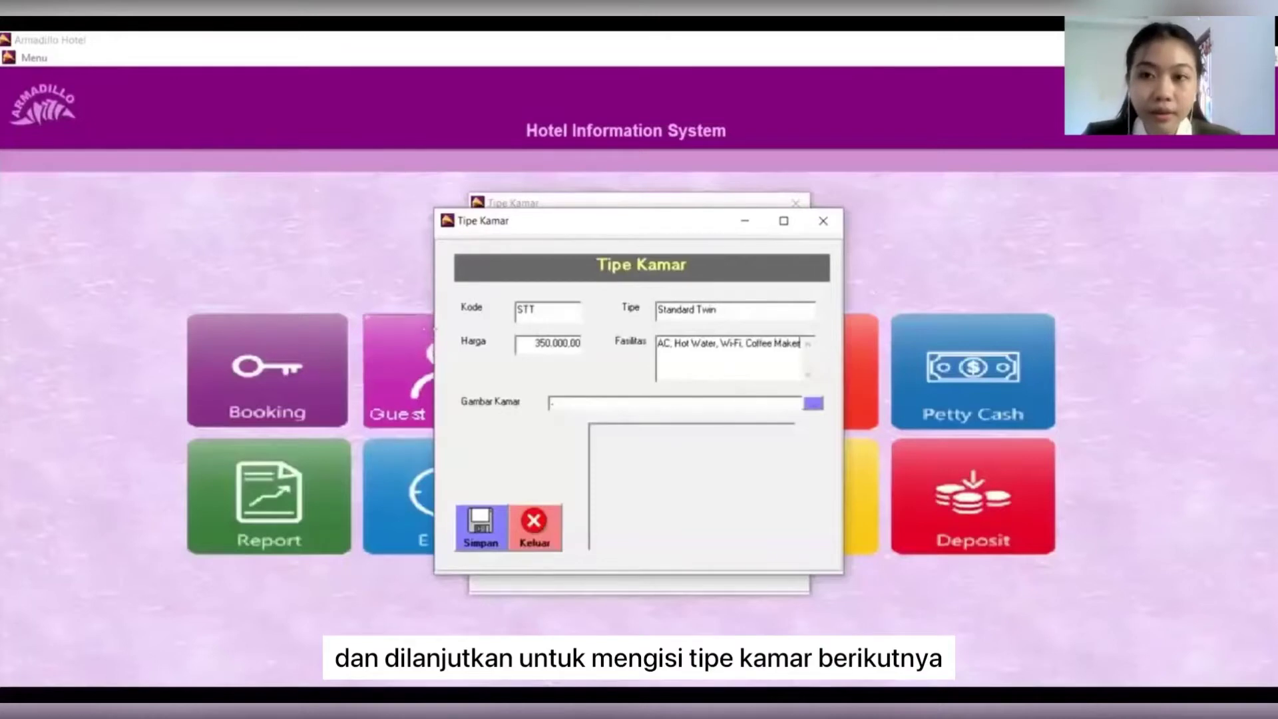
left_click(481, 526)
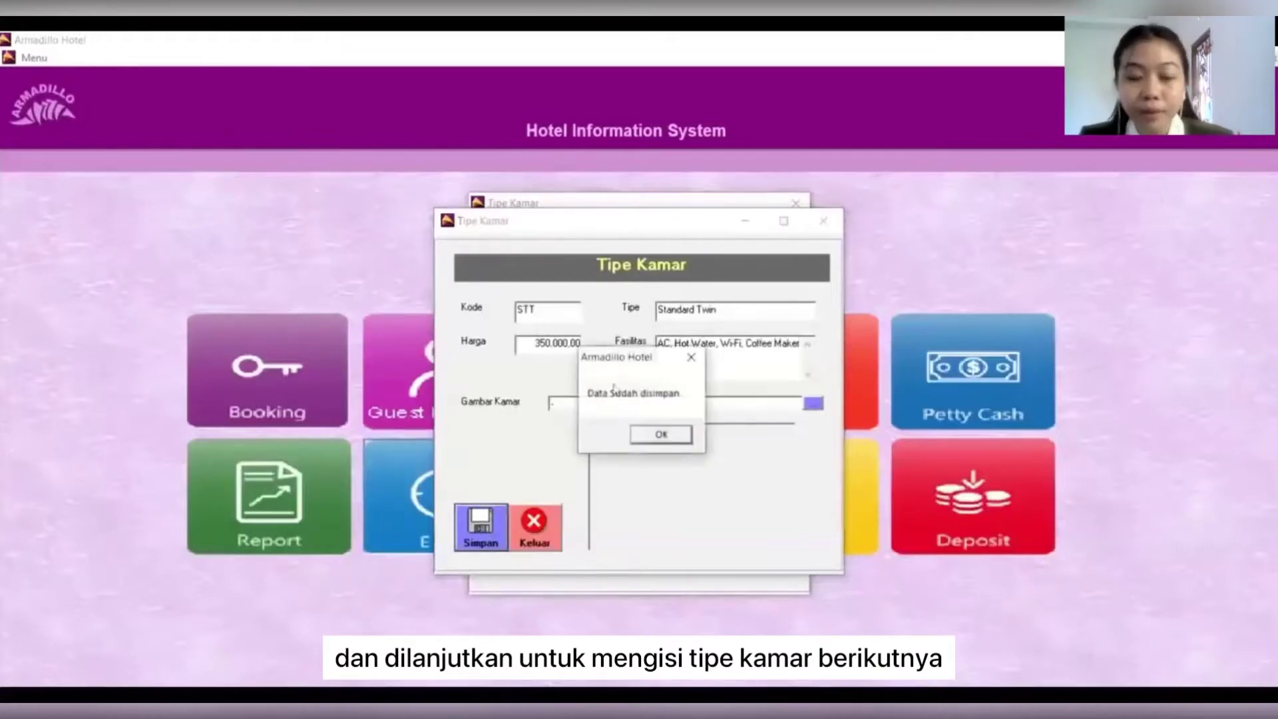
left_click(661, 434)
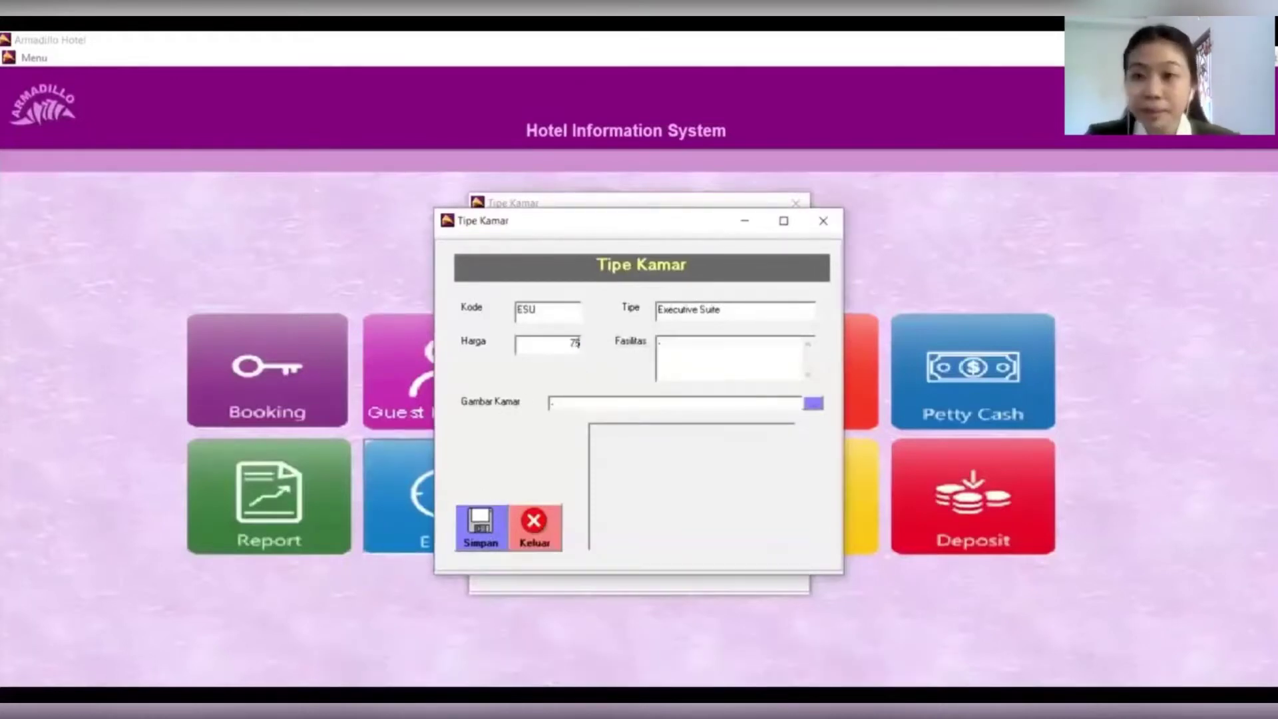
Step: Complete the Executive Suite room type with price 750000 and facilities "AC, Living Room, Hot Water, Wi-Fi", and save it
type("750000")
left_click(671, 344)
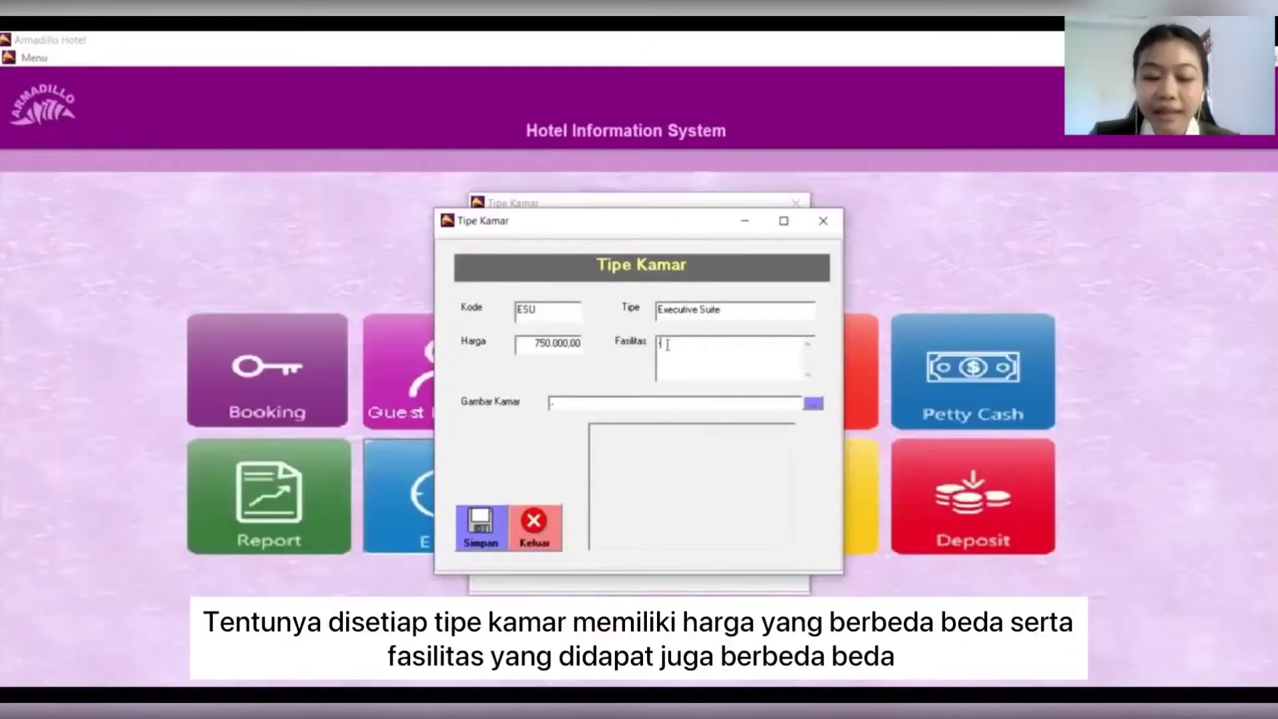
type("AC")
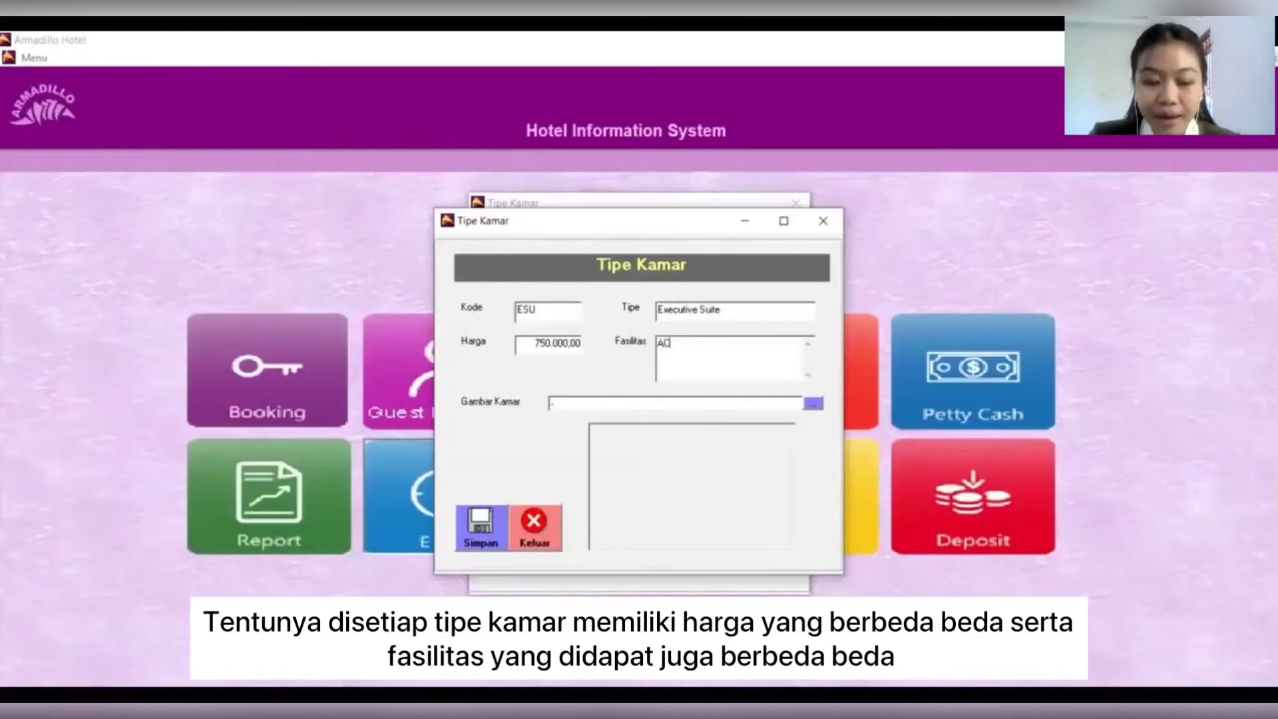
type(", Hote")
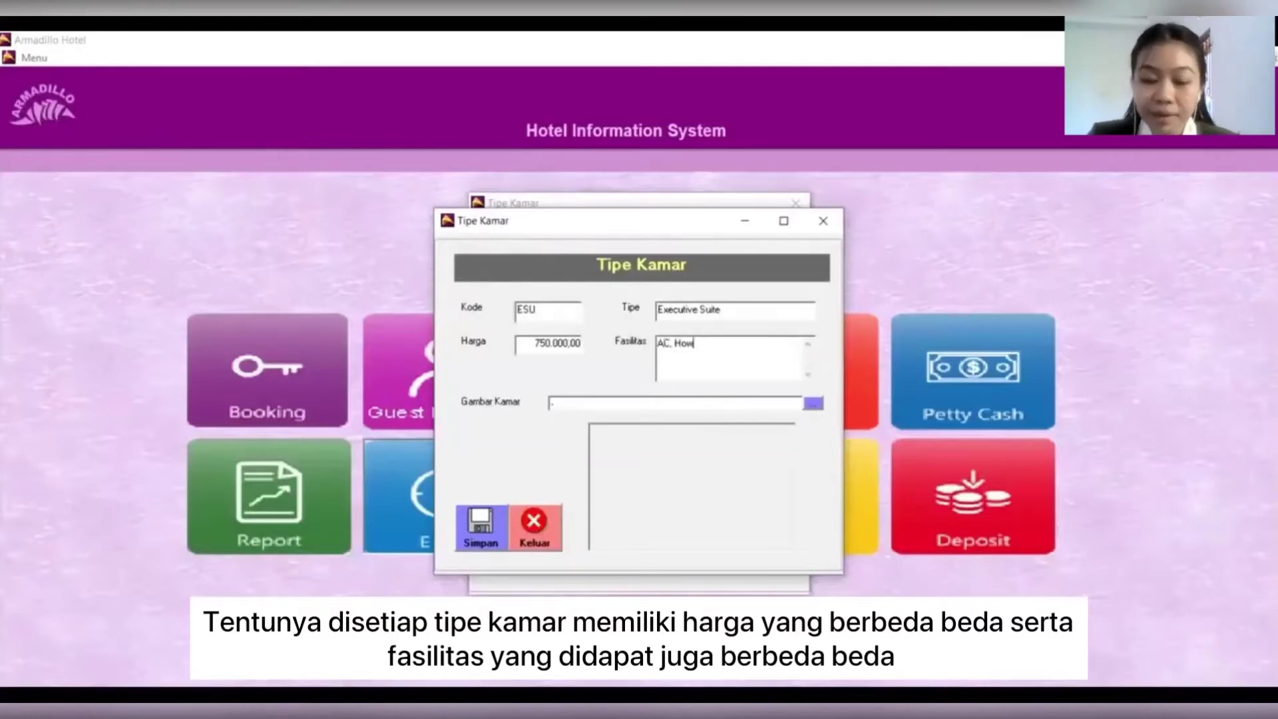
key("BackSpace")
key("BackSpace")
key("BackSpace")
key("BackSpace")
type("Lo")
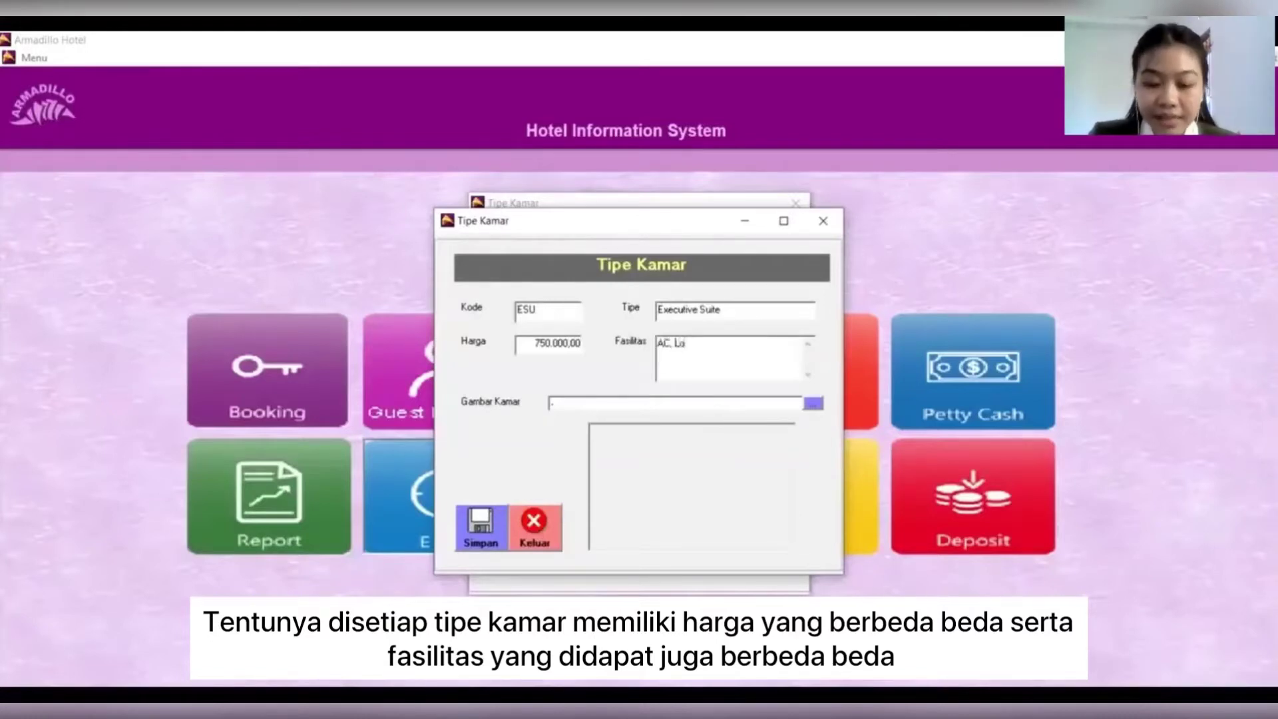
key("BackSpace")
type("iving")
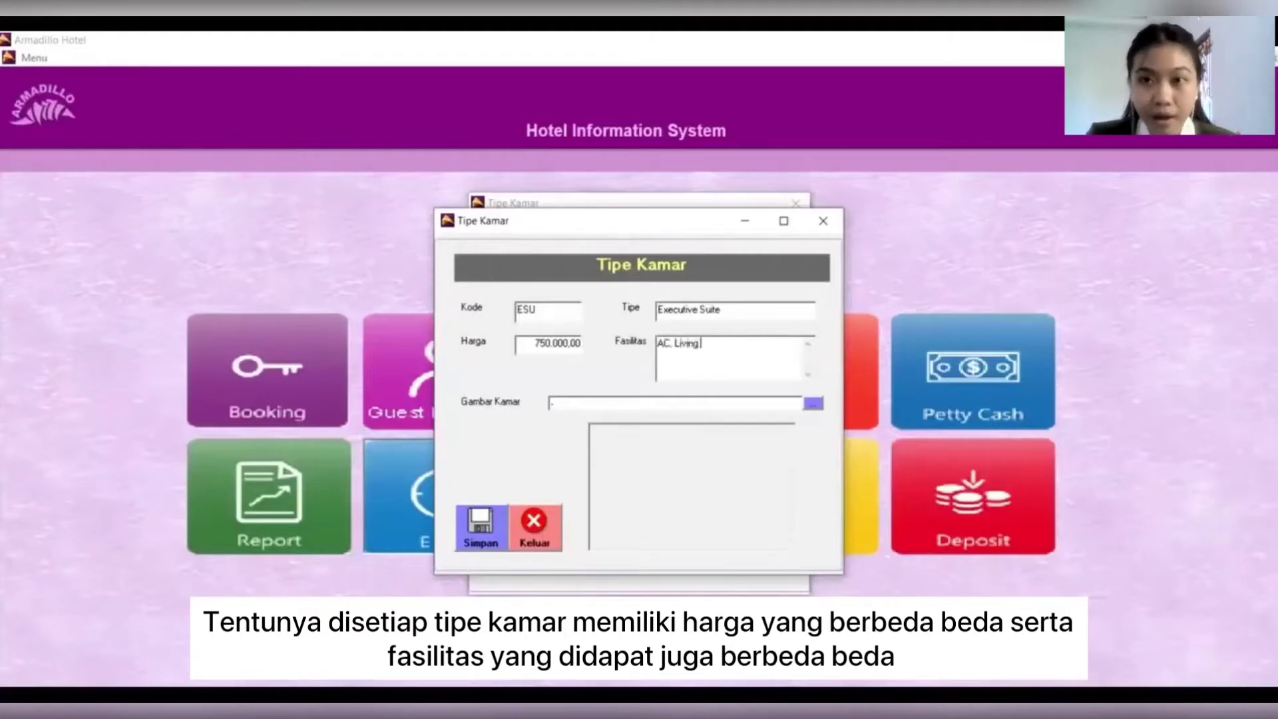
type(" Room, Hot Water, Wi-Fi")
left_click(481, 526)
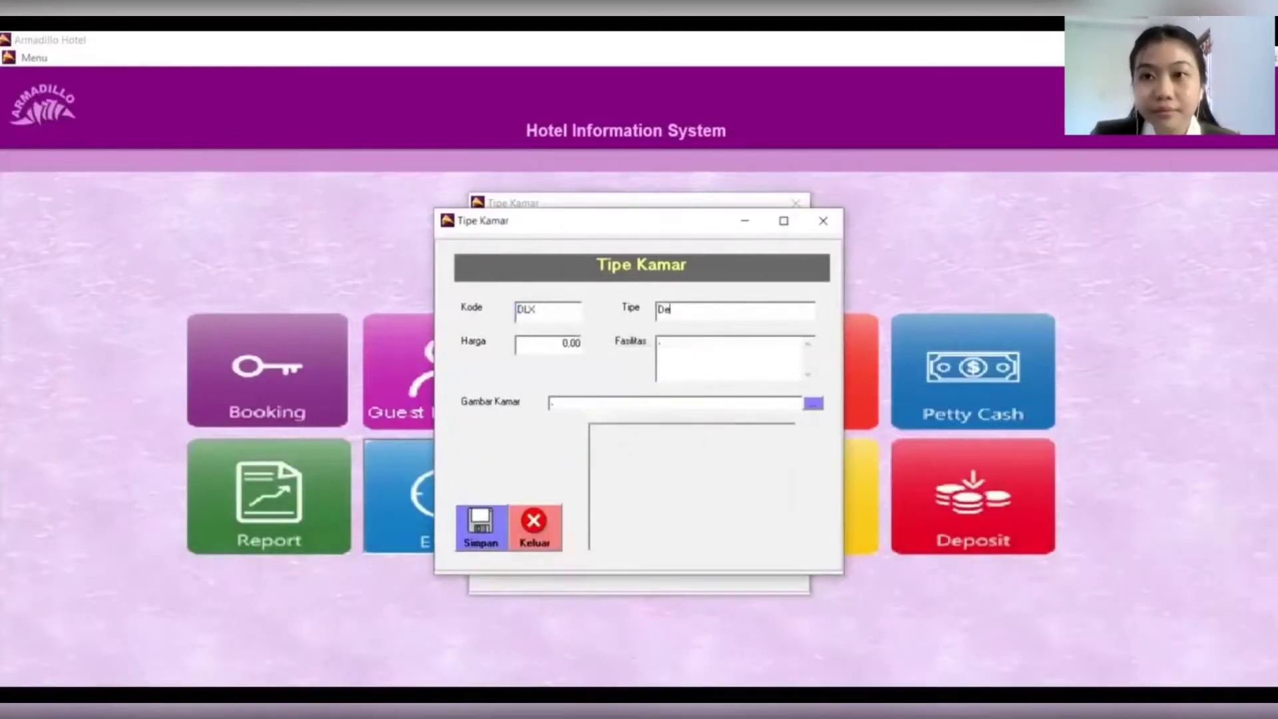
Step: Complete the type name of room code DLX as Deluxe Room and set its price to 400000
type("luxe Room")
key("Tab")
type("400000")
Step: List the Deluxe Room facilities as "AC, Wi-Fi, Hot Water" and save the room type
key("Tab")
type("AC, Wi")
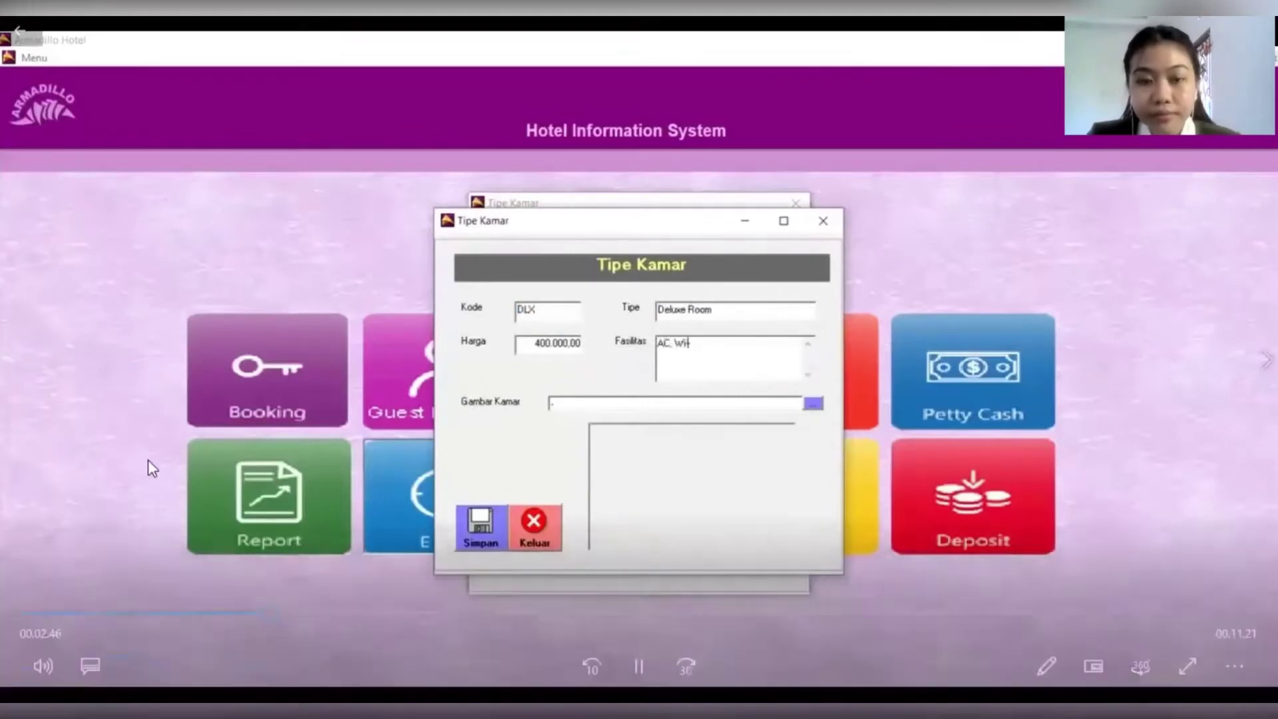
type("-Fi, Ho")
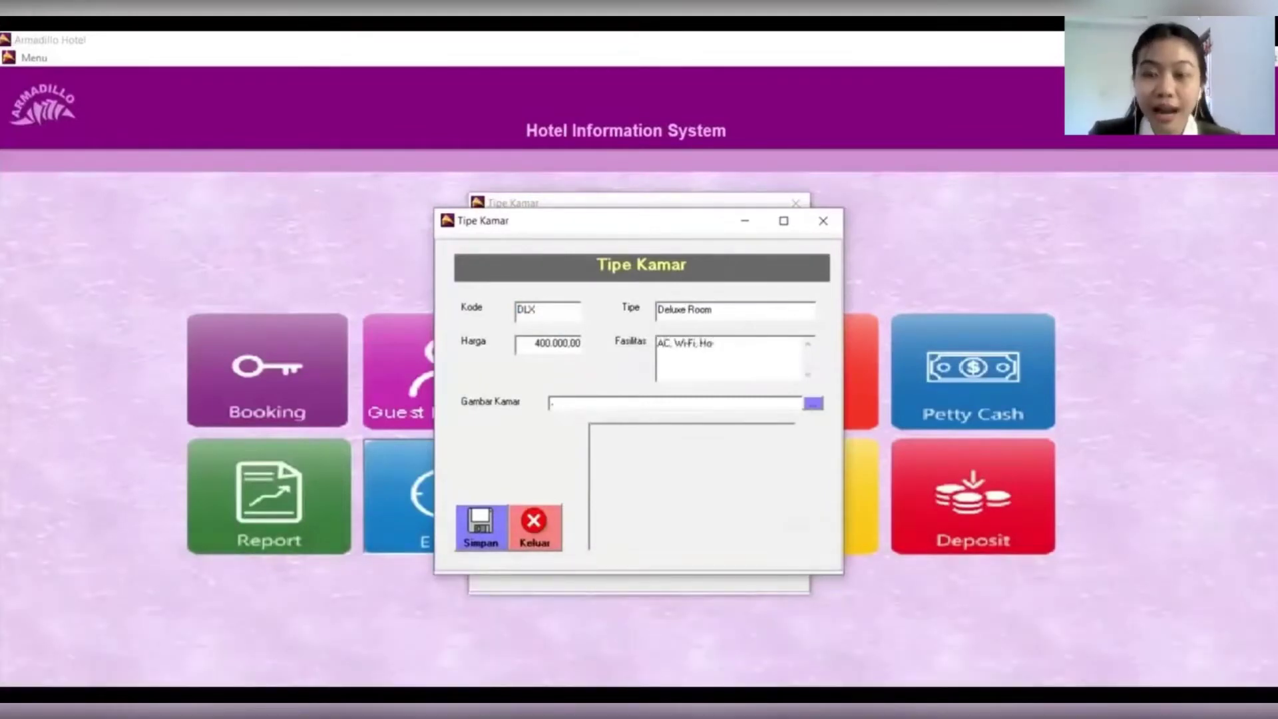
type("t Water")
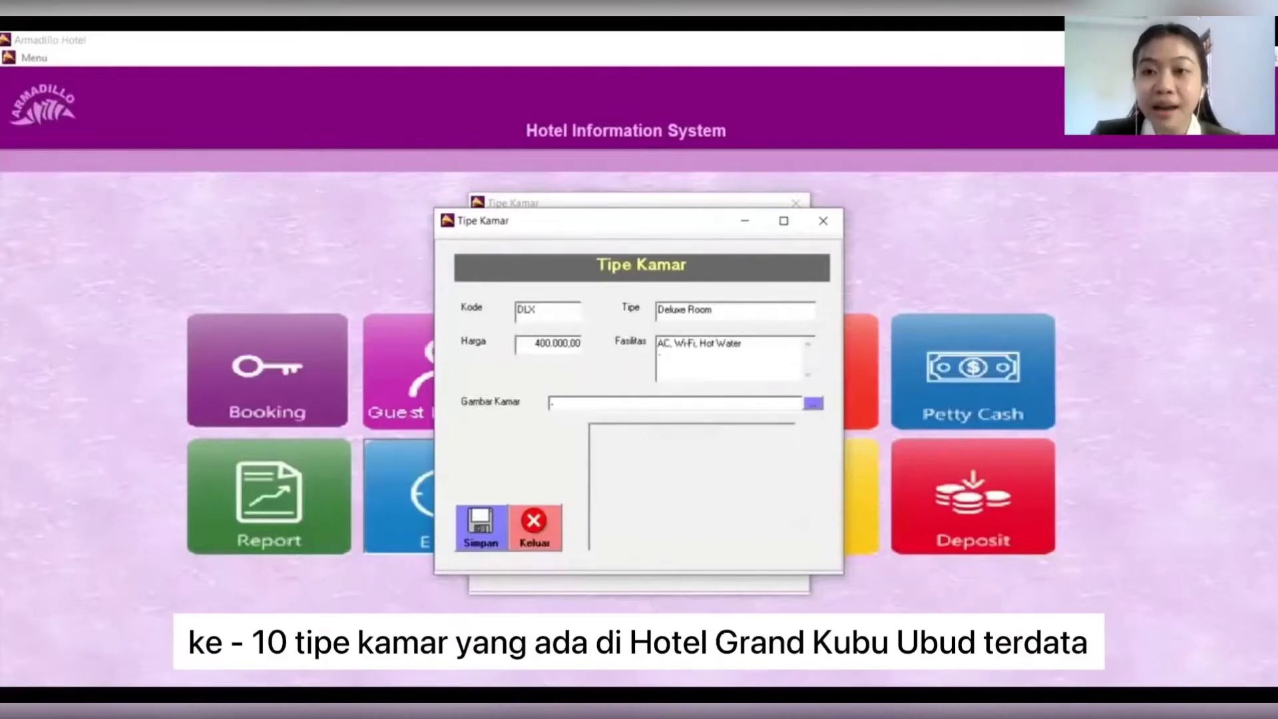
left_click(485, 536)
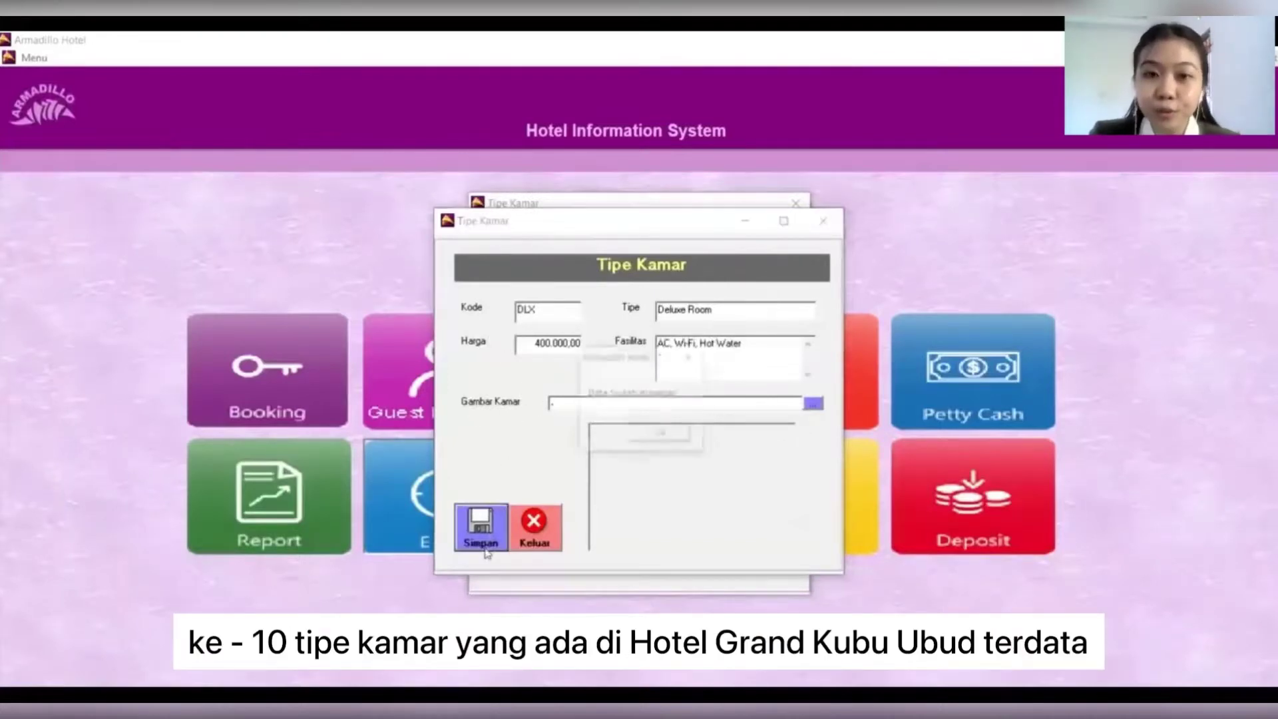
Step: Add room type LSU named Deluxe Suite with price 500000 and facilities "AC, Wi-Fi, Hot Water, Coffee", and save it
left_click(661, 435)
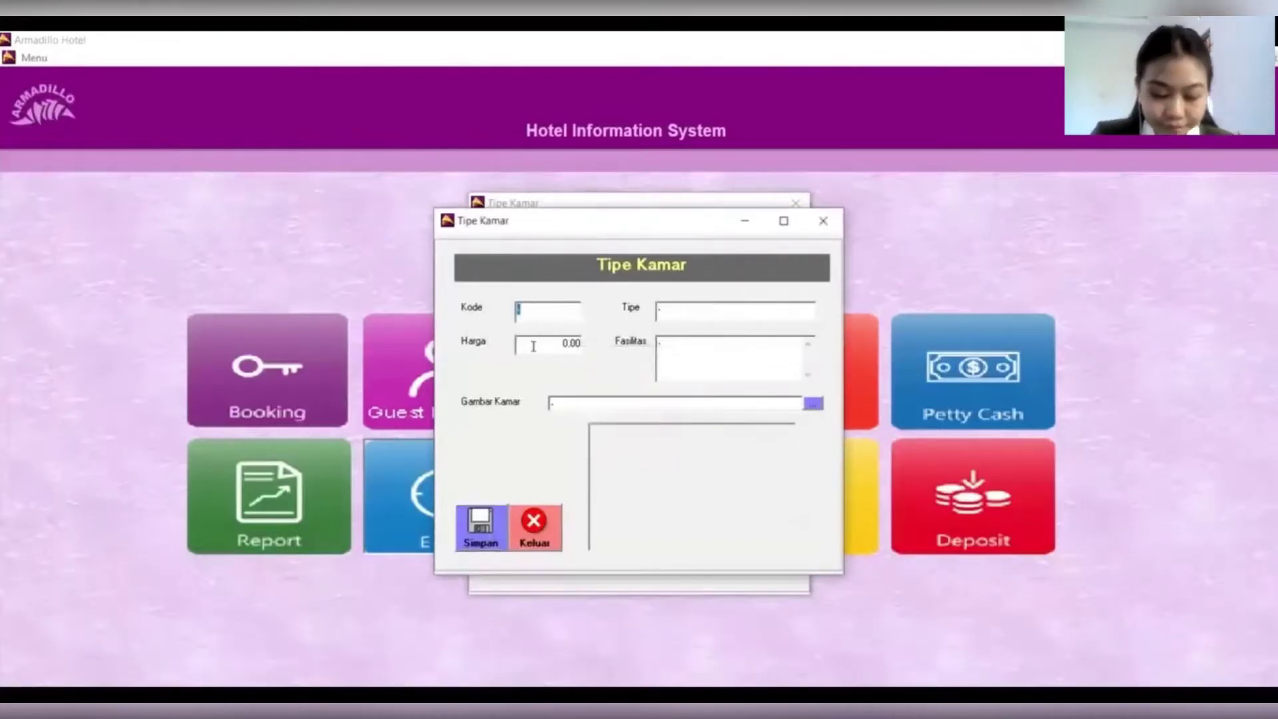
type("LSU")
key("Tab")
type("Deluxe Suite")
key("Tab")
type("500000")
key("Tab")
type("AC, Wi-Fi, Hot Water, Coffee")
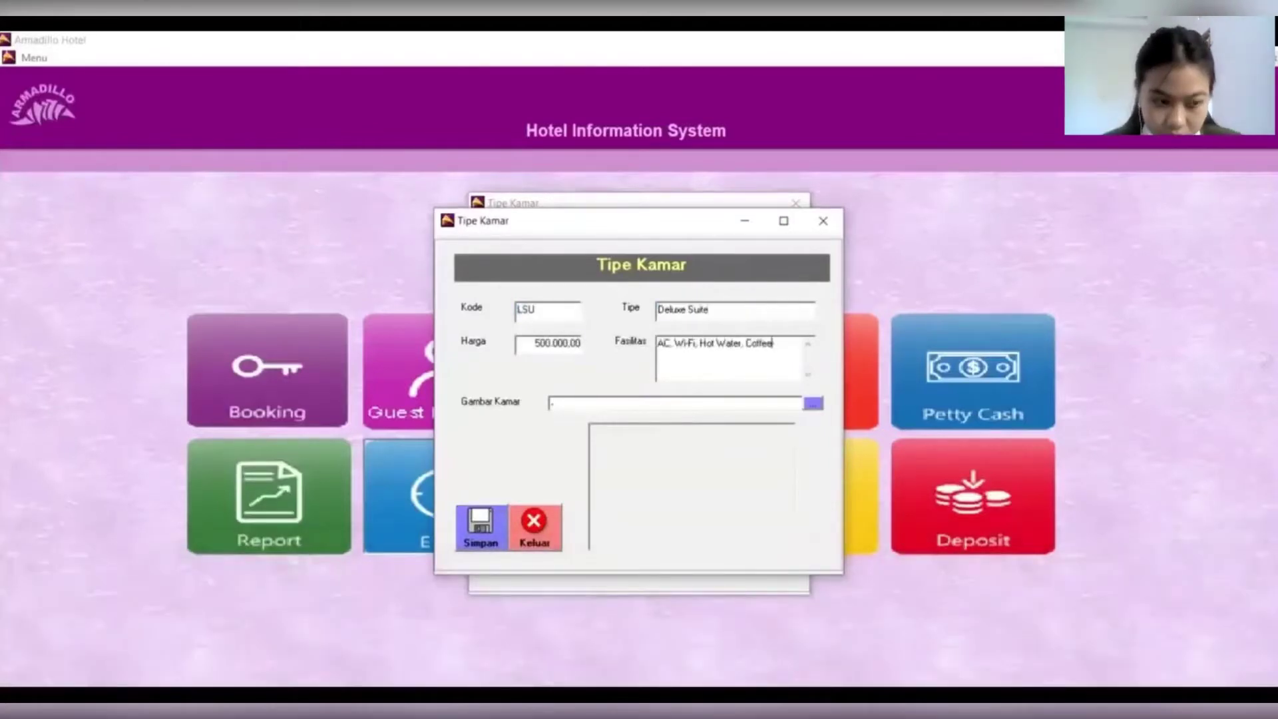
key("Tab")
key("Return")
key("Return")
Step: Add room type SUD named Superior Double with price 650000 and facilities "AC, Hot Water, Wi-Fi, Coffee Maker", and save it
type("SUD")
key("Tab")
type("Superior Double")
key("Tab")
type("650000")
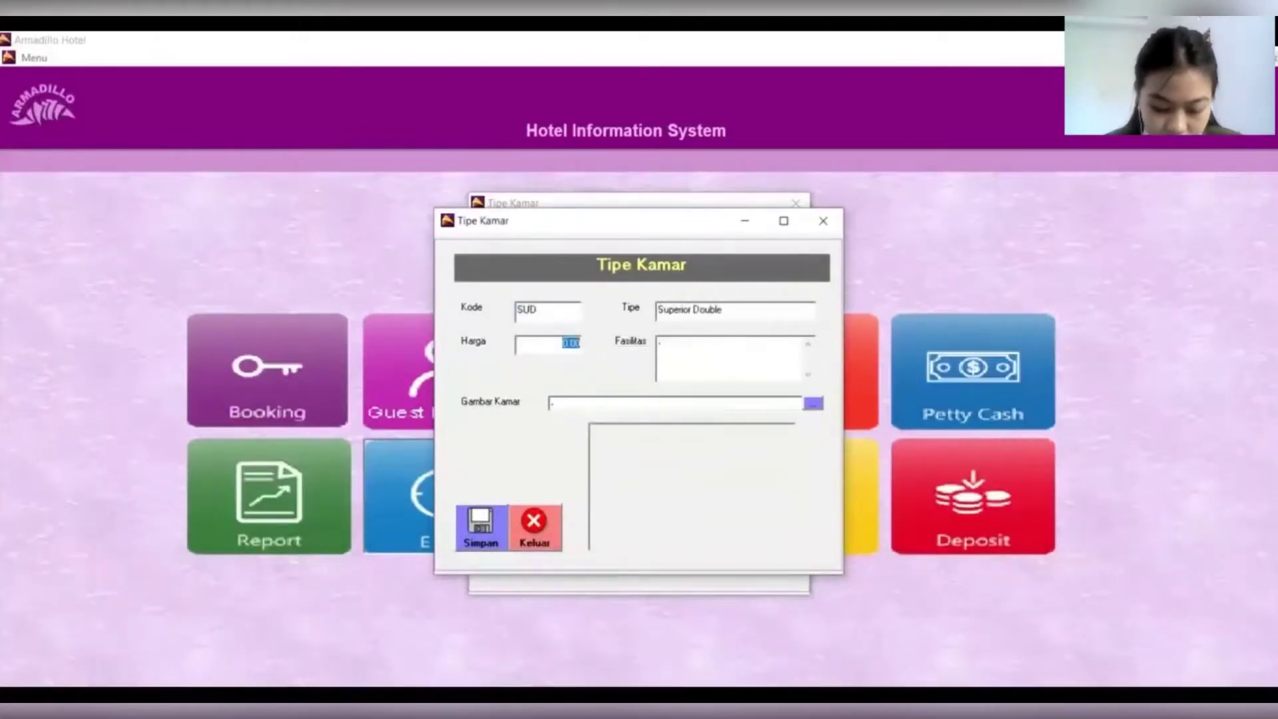
key("Tab")
type("AC, Hot Water, Wi-Fi, Coffee Maker")
left_click(481, 522)
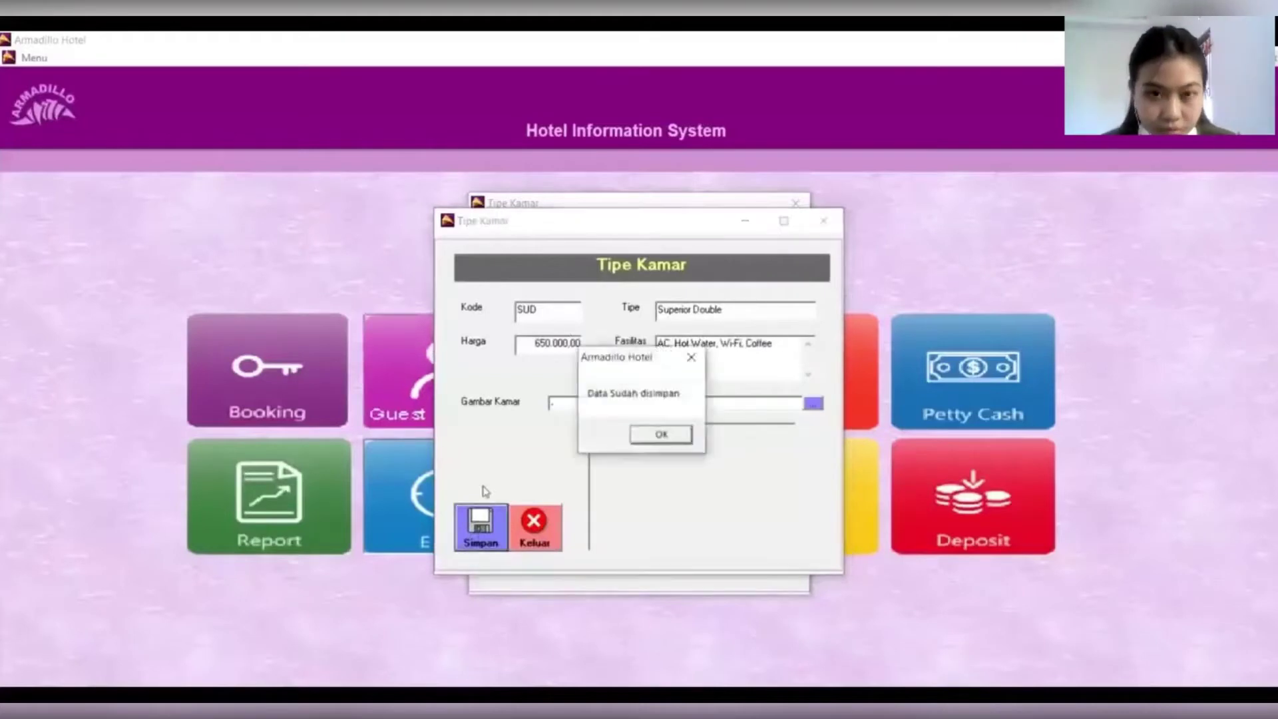
key("Return")
Step: Enter a new room type with code SUT, type name Superior Twin and price 600000
type("SUT")
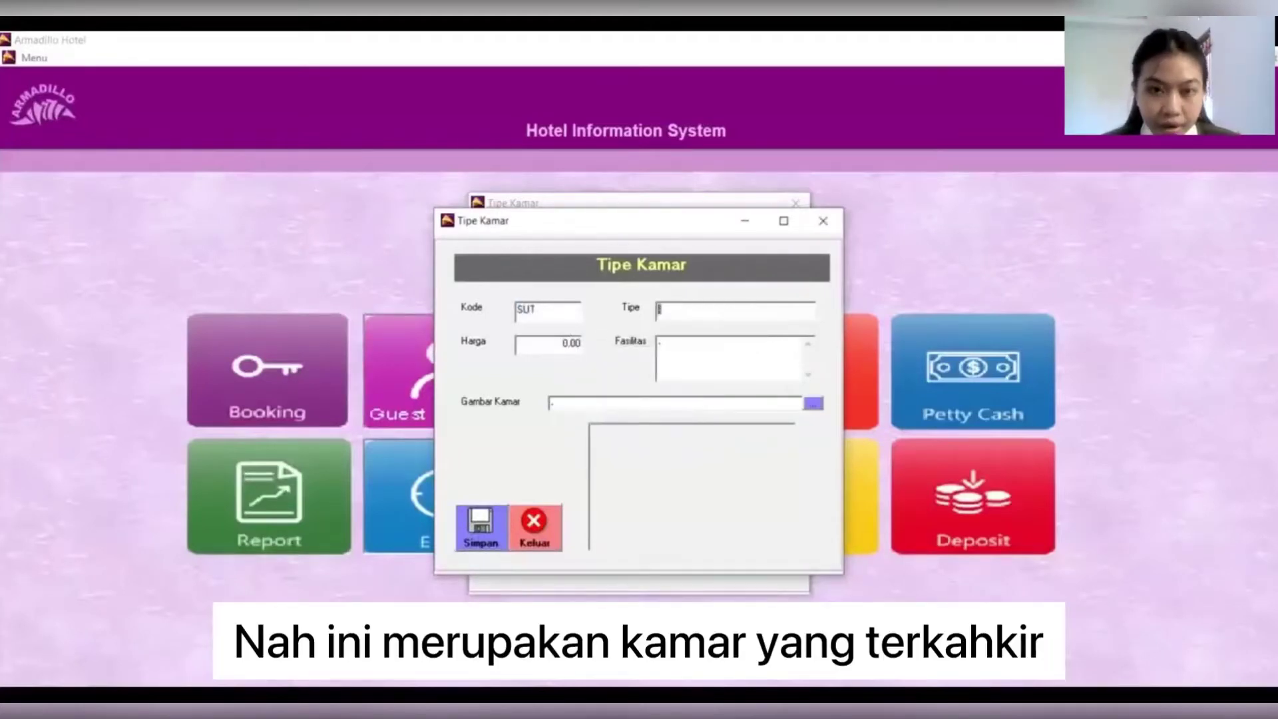
type("Super")
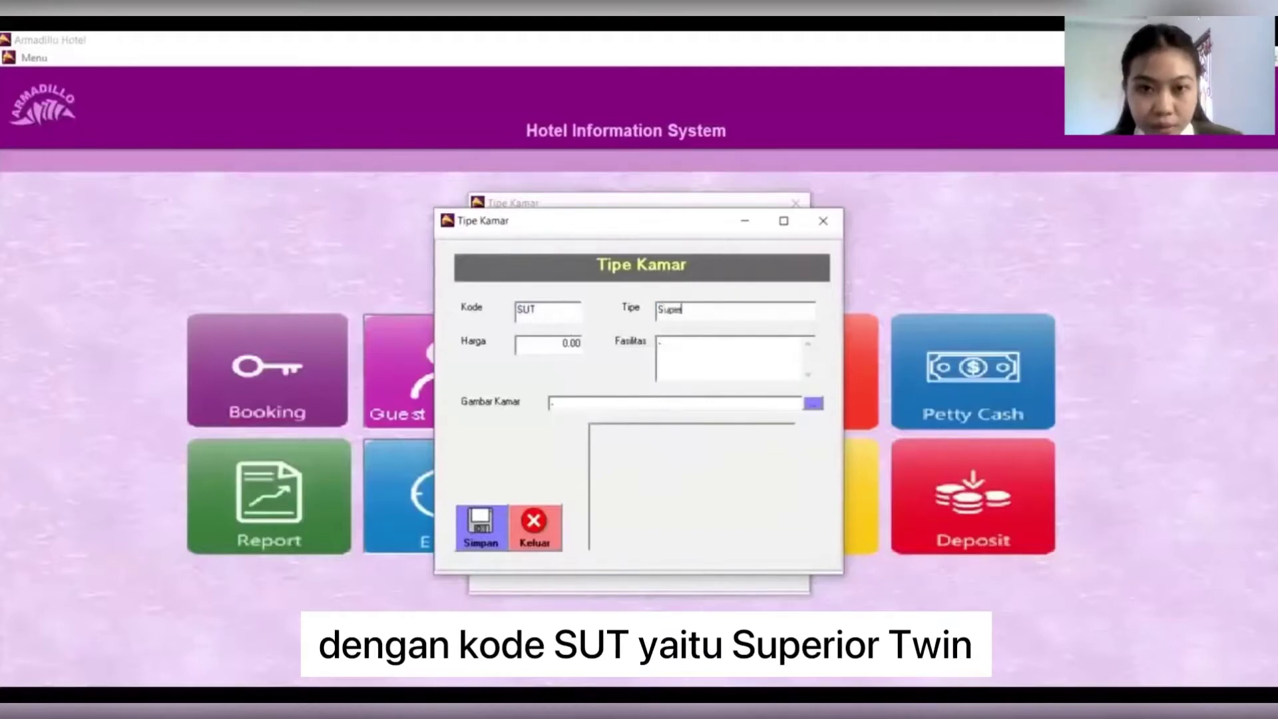
type("ior Twin")
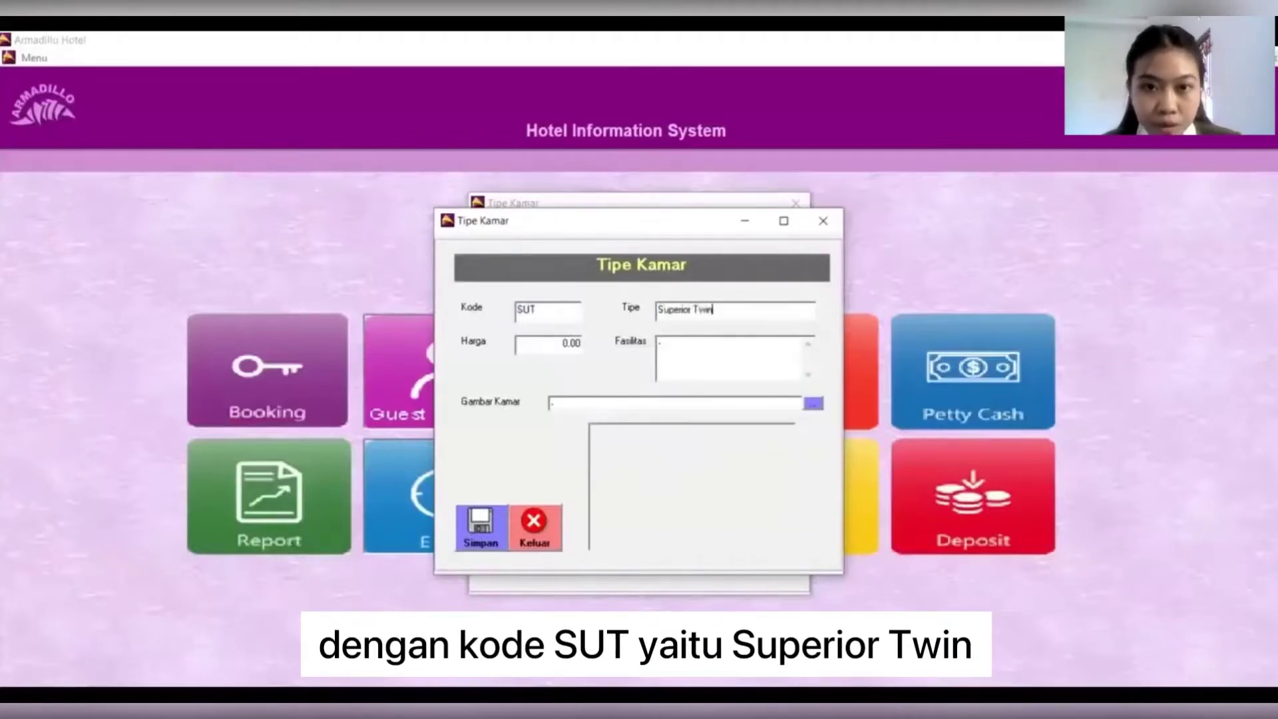
key("Tab")
type("600000")
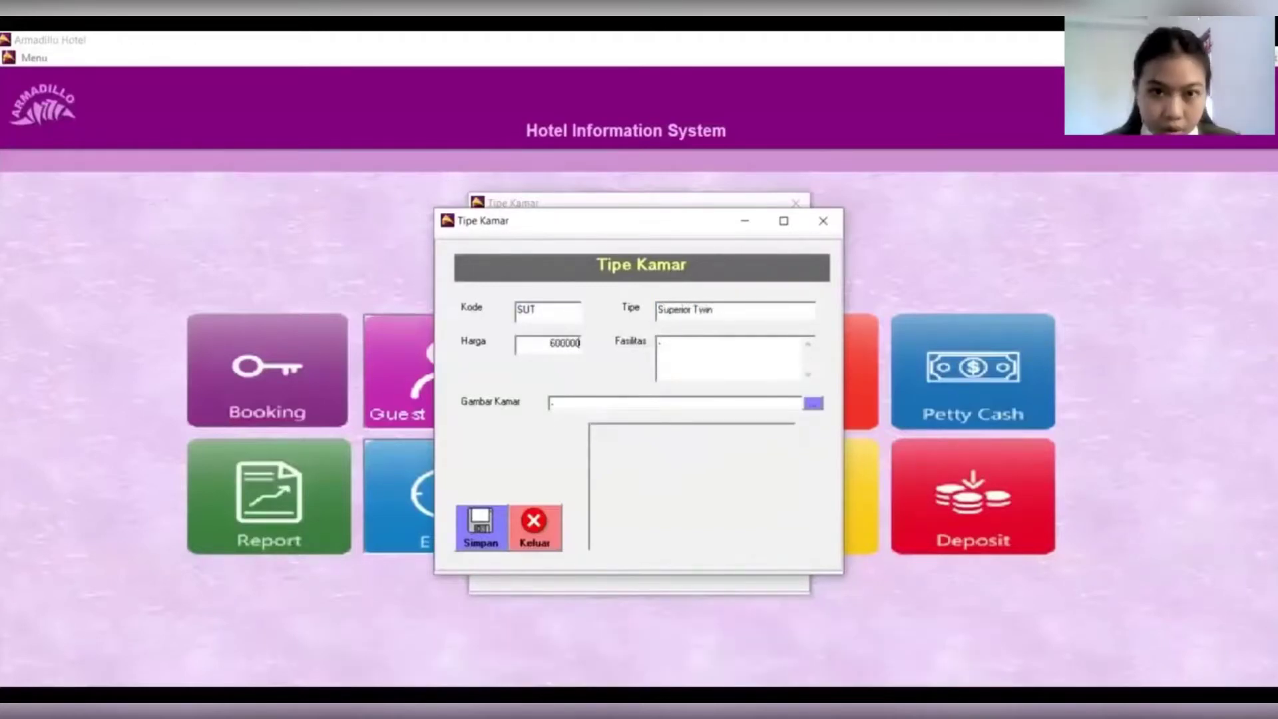
Step: List the Superior Twin facilities as "AC, Wi-Fi, Hot water, Coffee Maker", save the room type and leave the room type setup
key("Tab")
type("A")
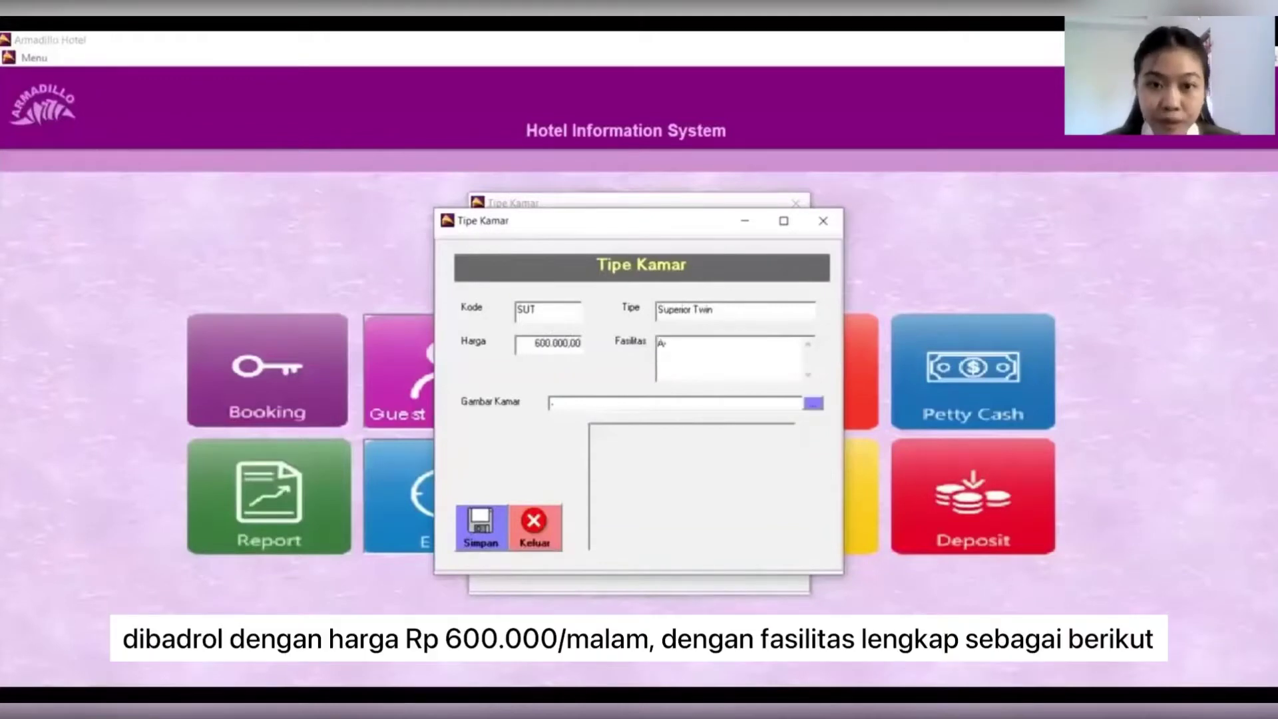
type("C, ")
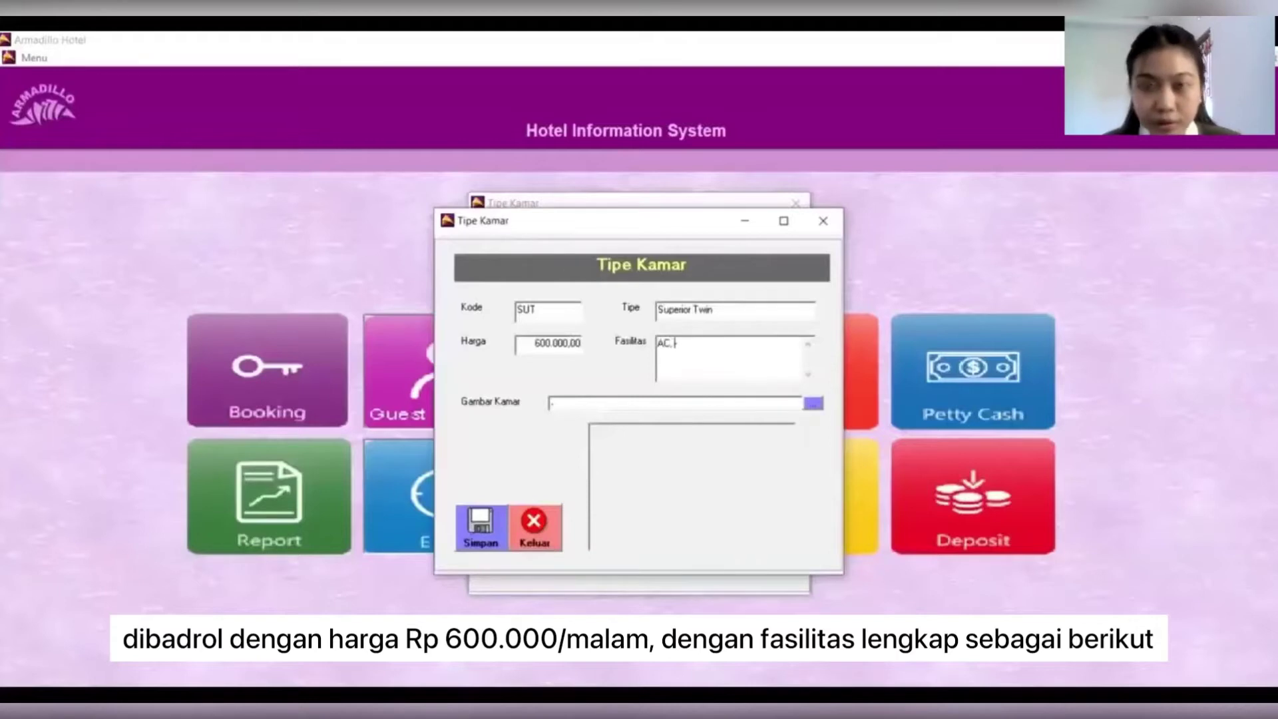
type("Wi-Fi, Hotw")
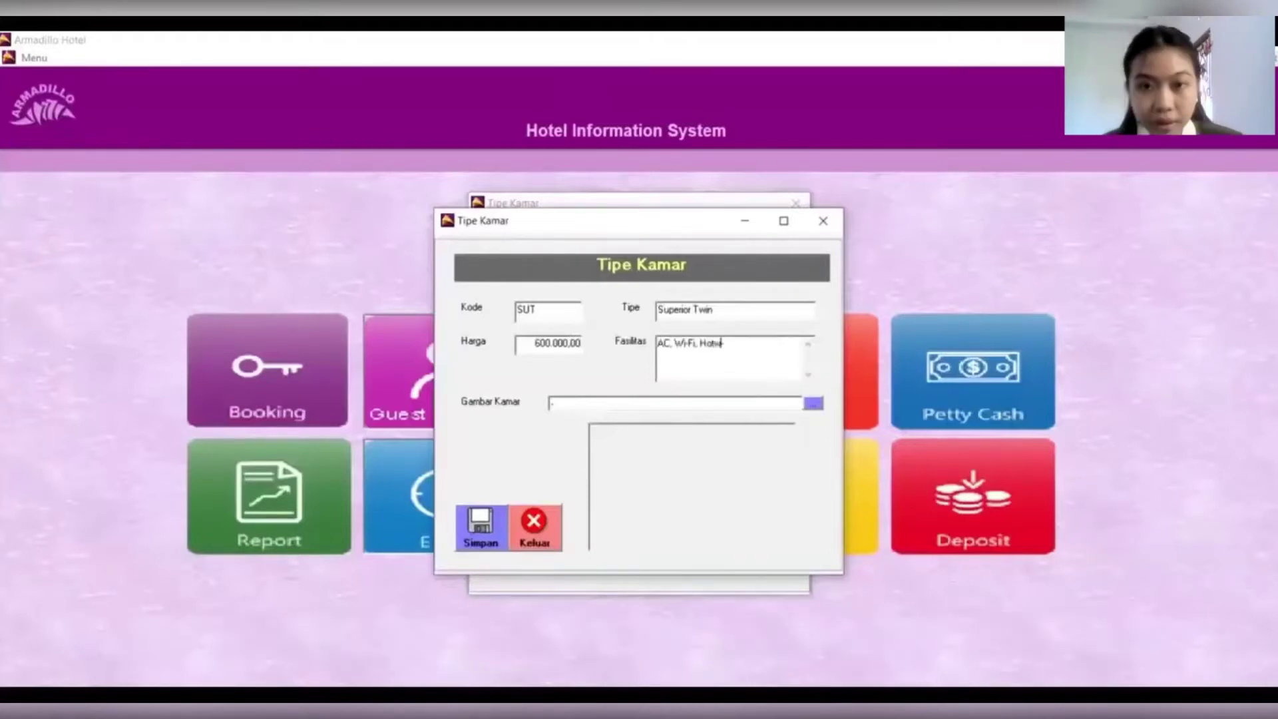
key("BackSpace")
type("water")
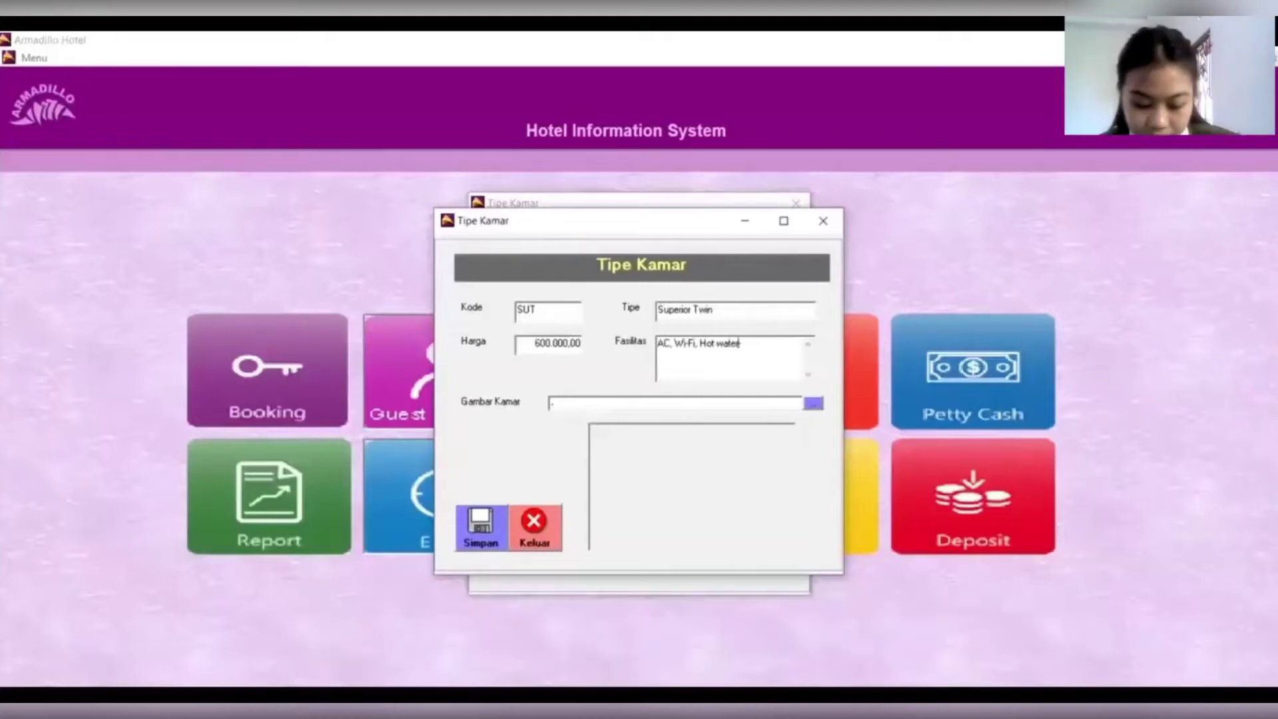
type(", Coffee Maker")
left_click(480, 526)
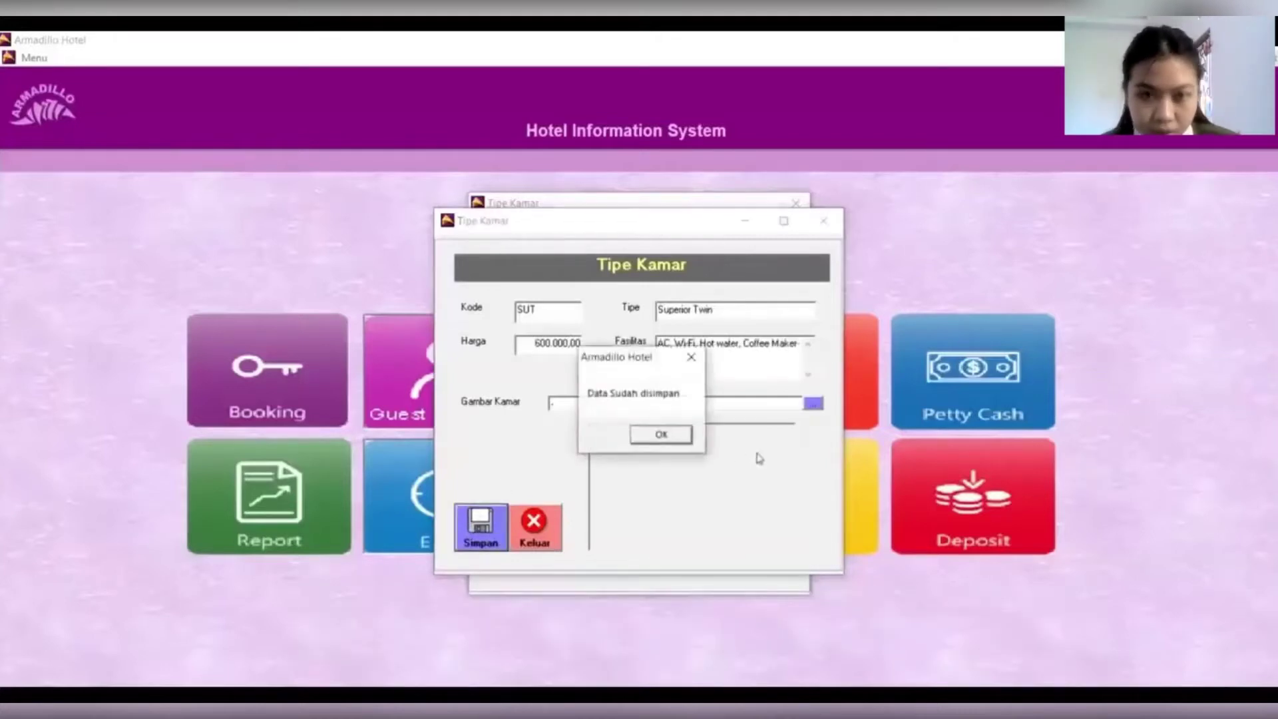
left_click(690, 444)
left_click(534, 525)
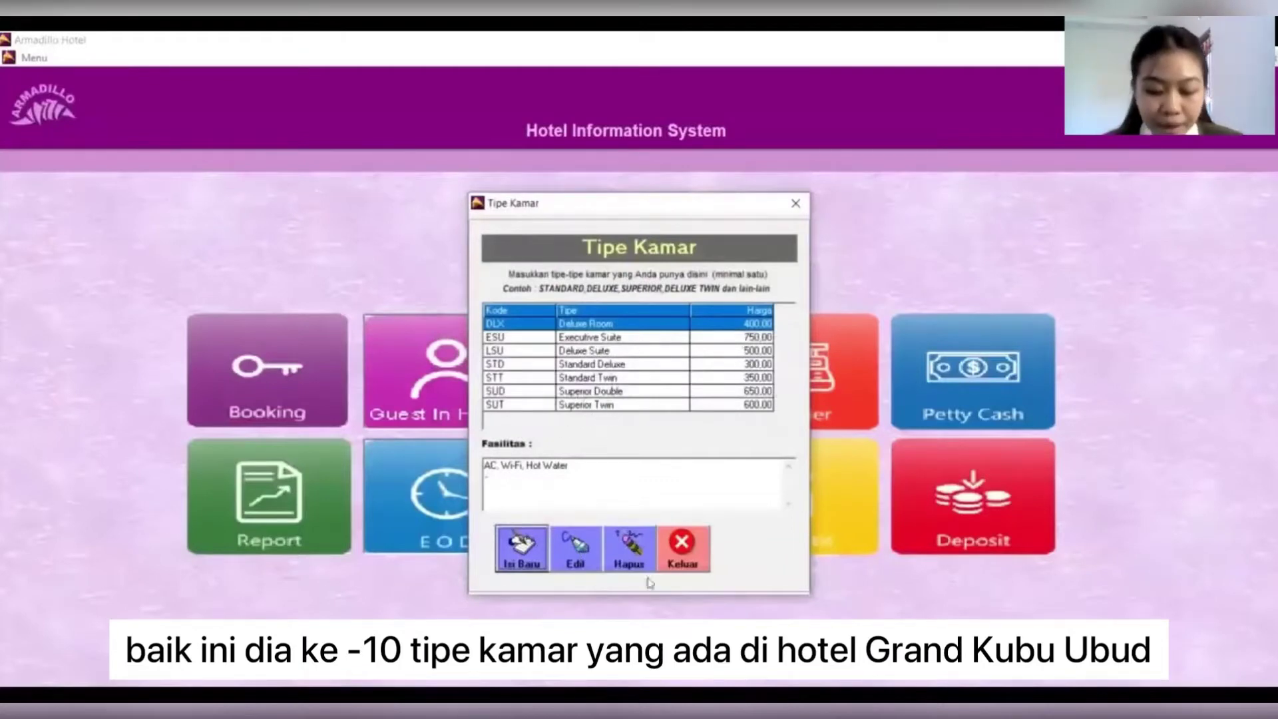
left_click(683, 553)
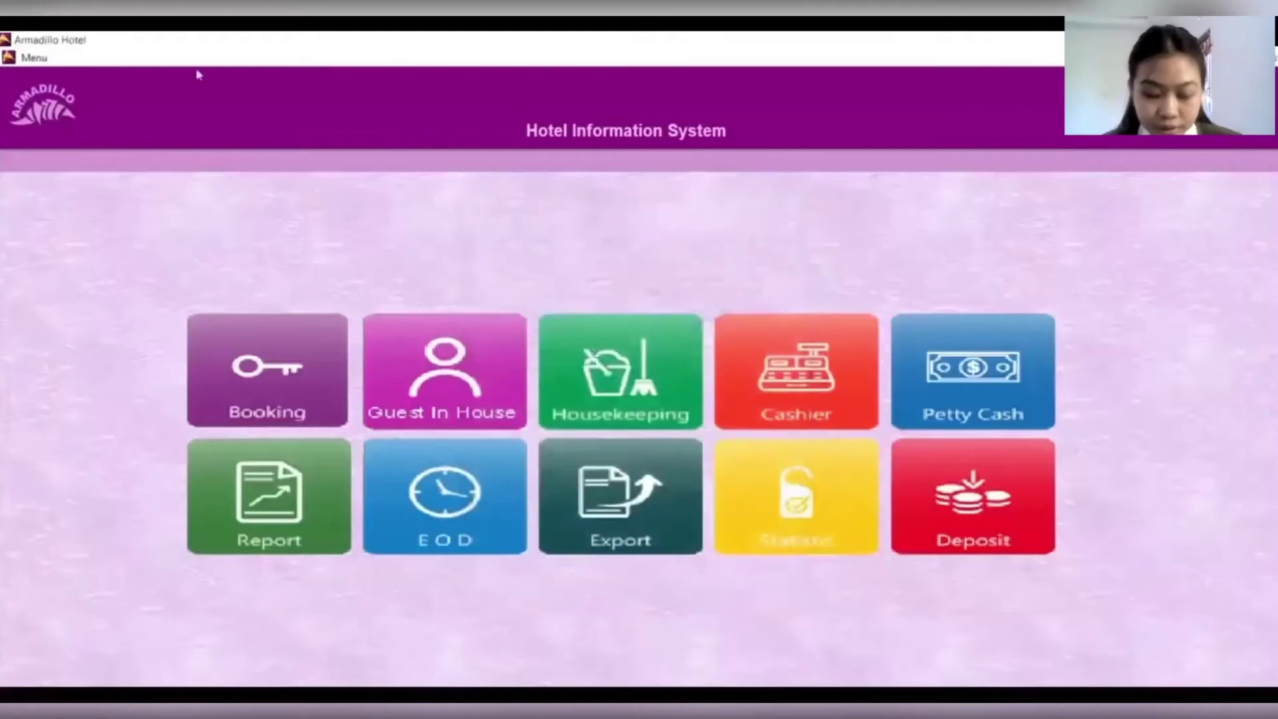
Step: Start a new room entry in the room number setup and look through the available room types
left_click(33, 58)
left_click(100, 189)
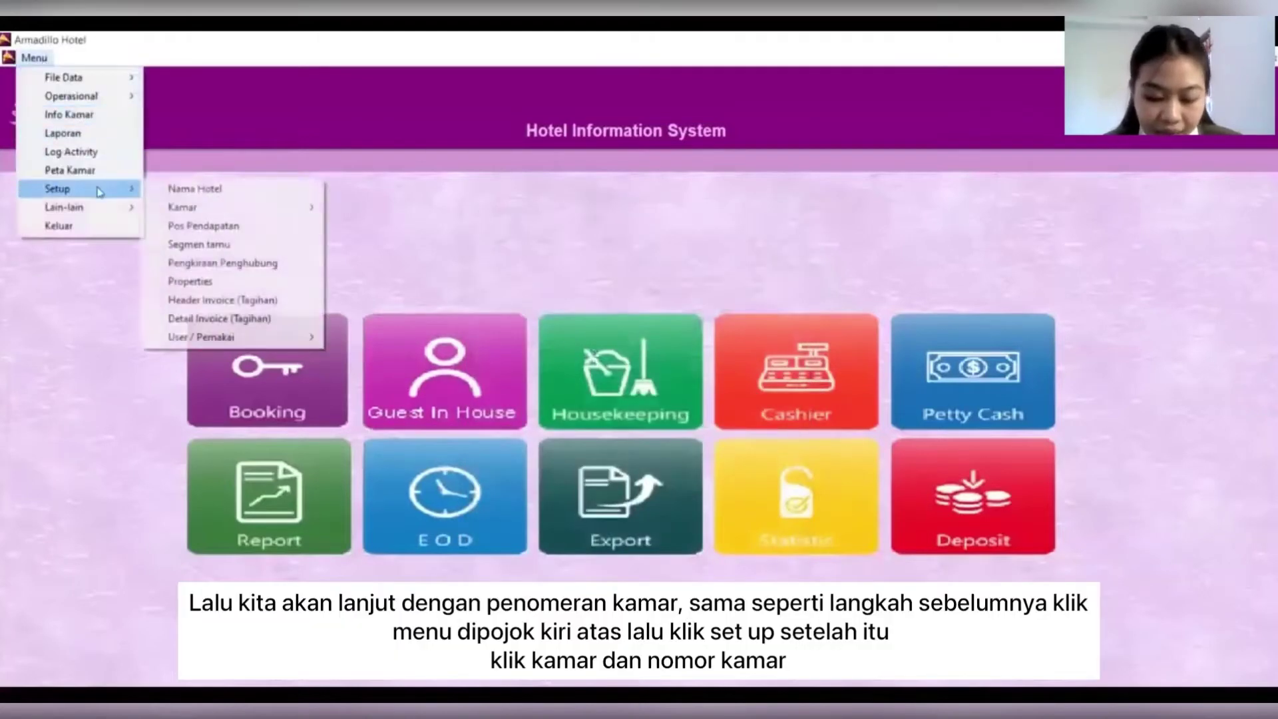
left_click(177, 209)
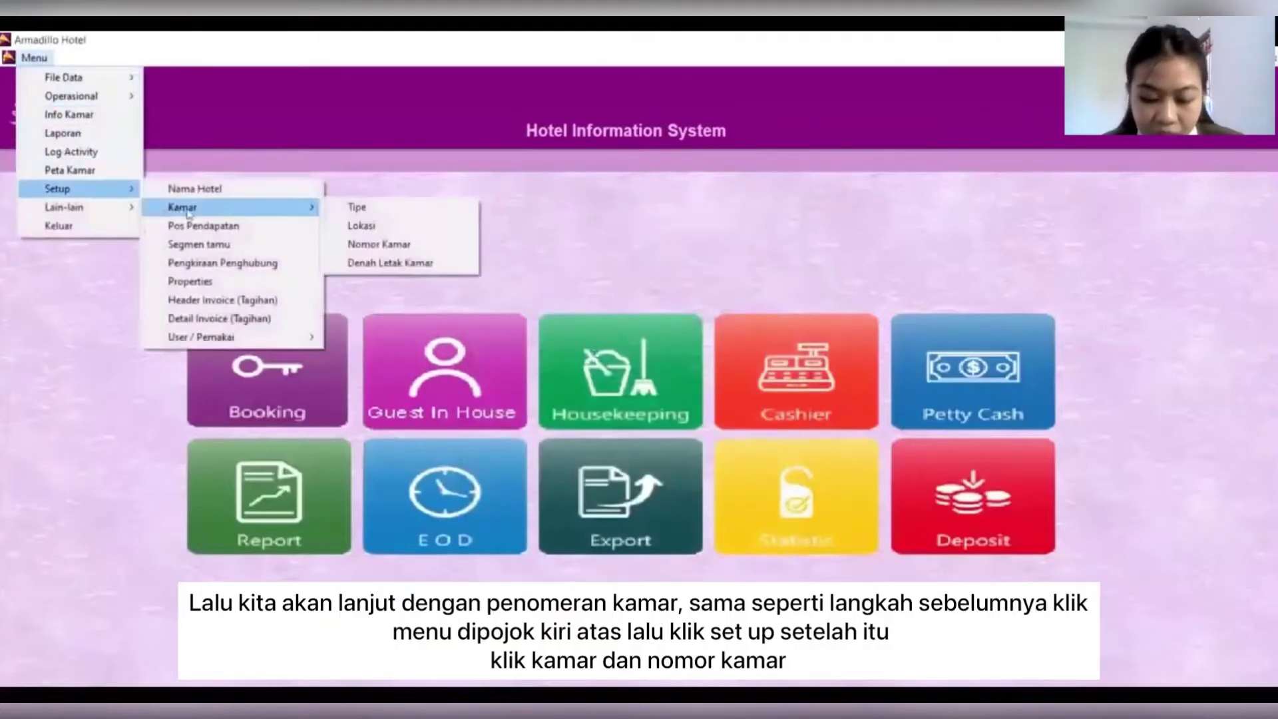
left_click(361, 247)
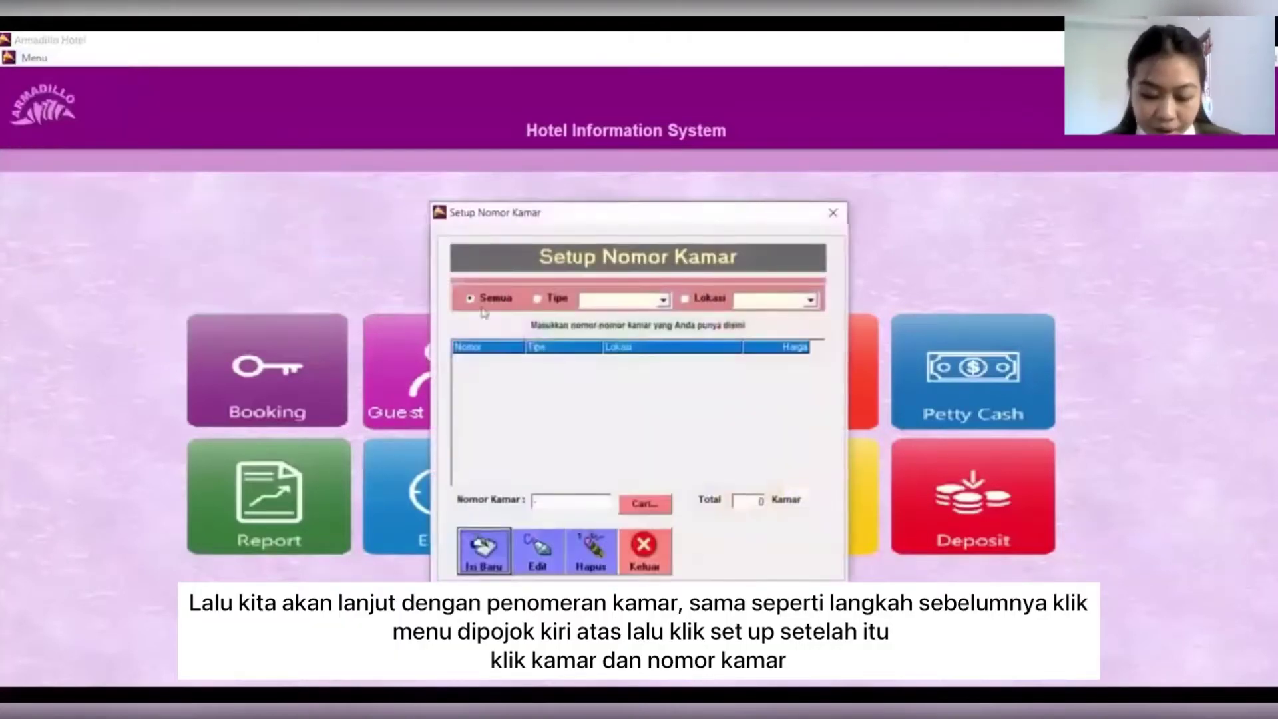
left_click(489, 556)
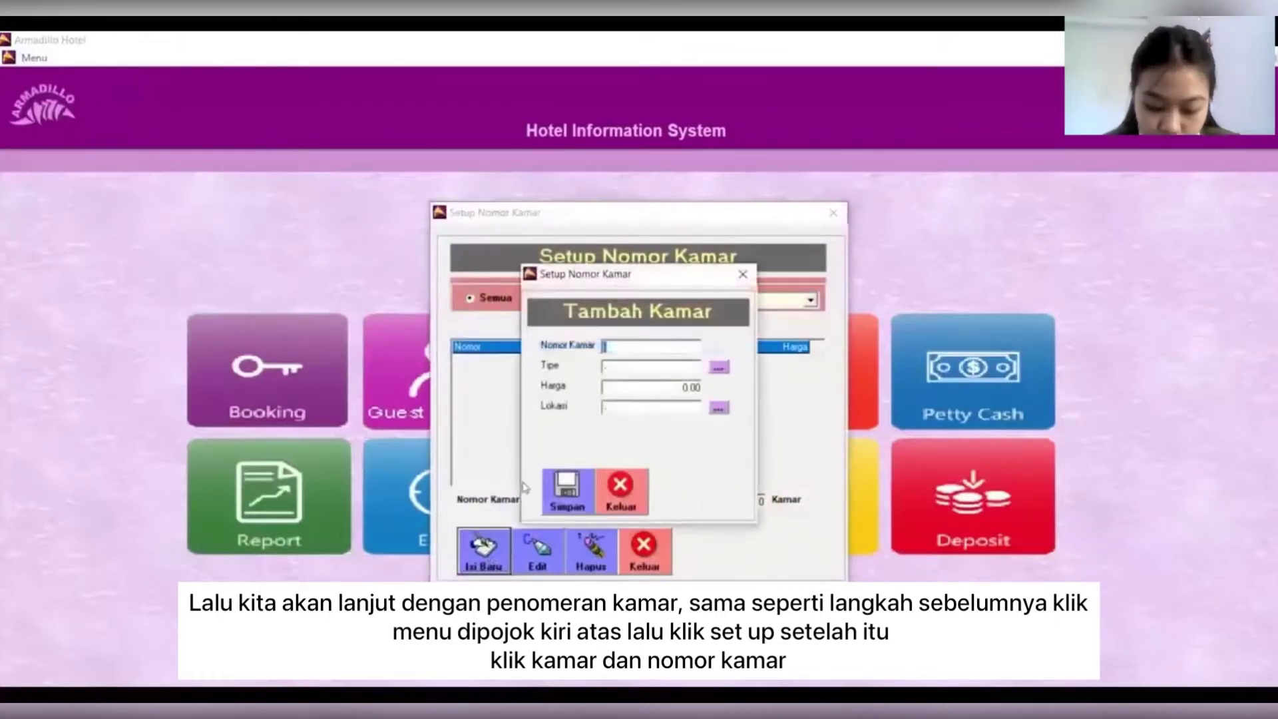
left_click(717, 368)
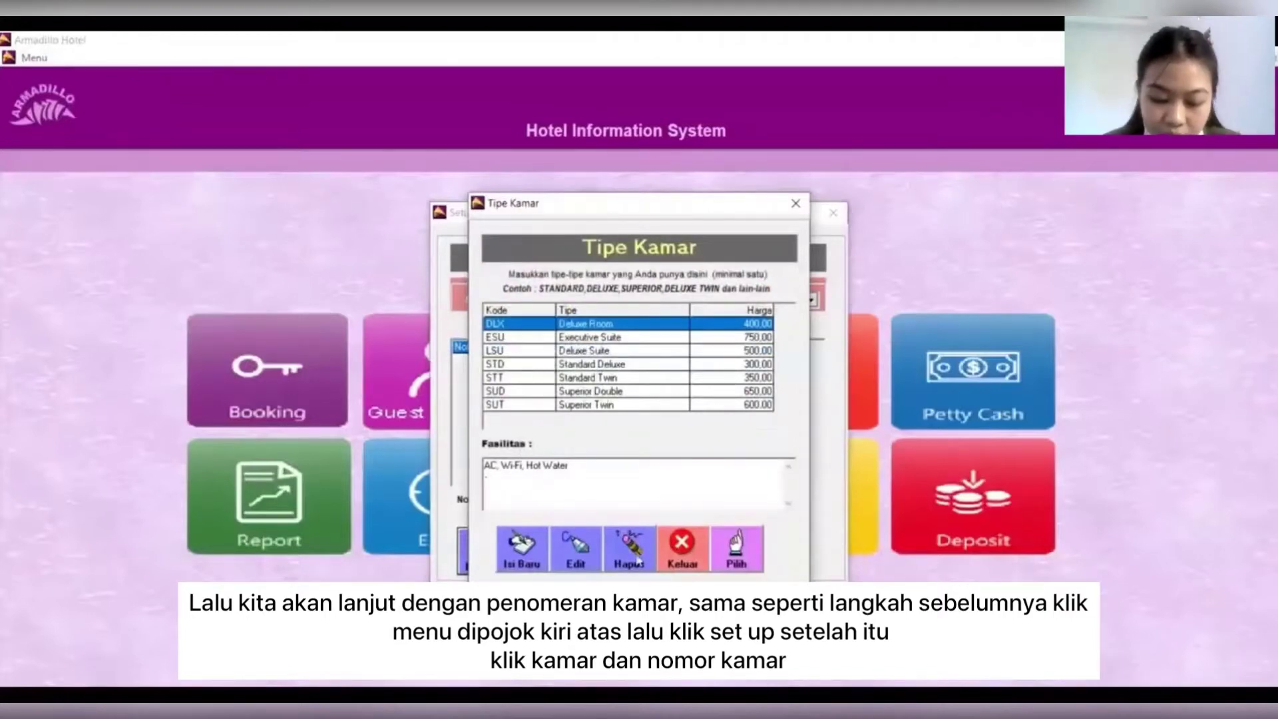
left_click(679, 549)
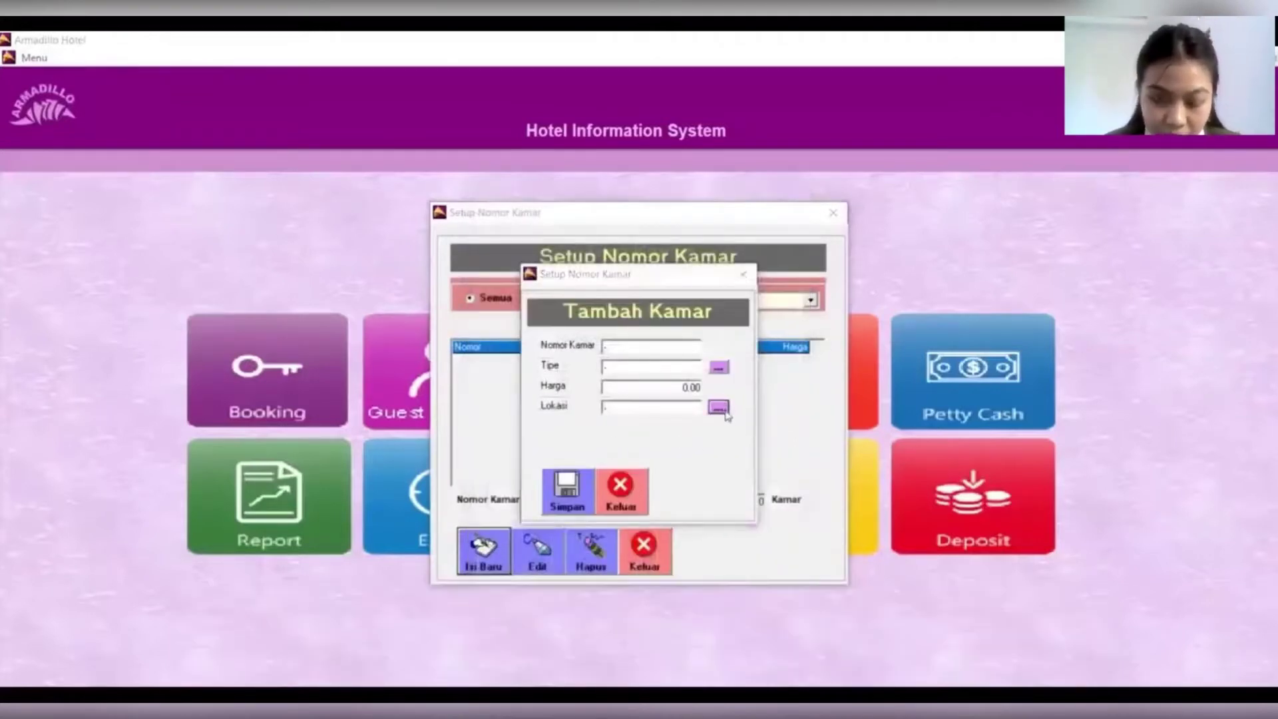
Step: Create a new room location from the room entry with code 1ST and description First Floor, and save it
left_click(724, 413)
left_click(508, 497)
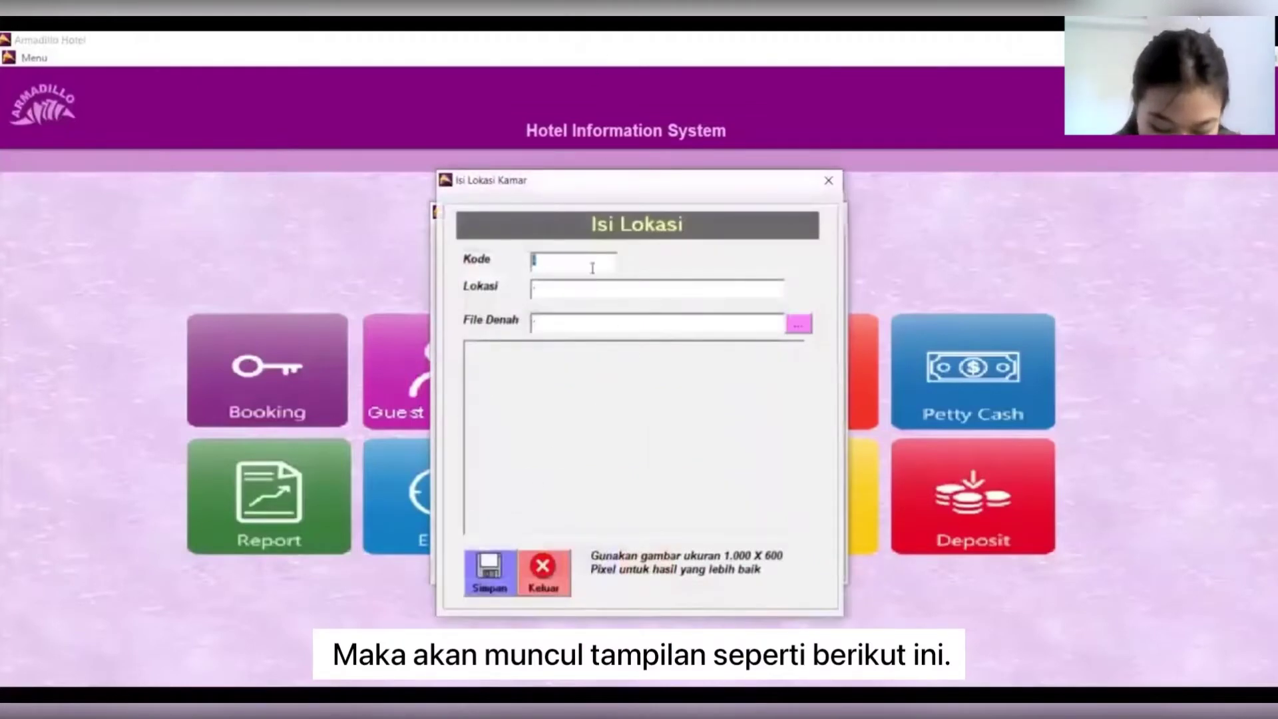
type("1")
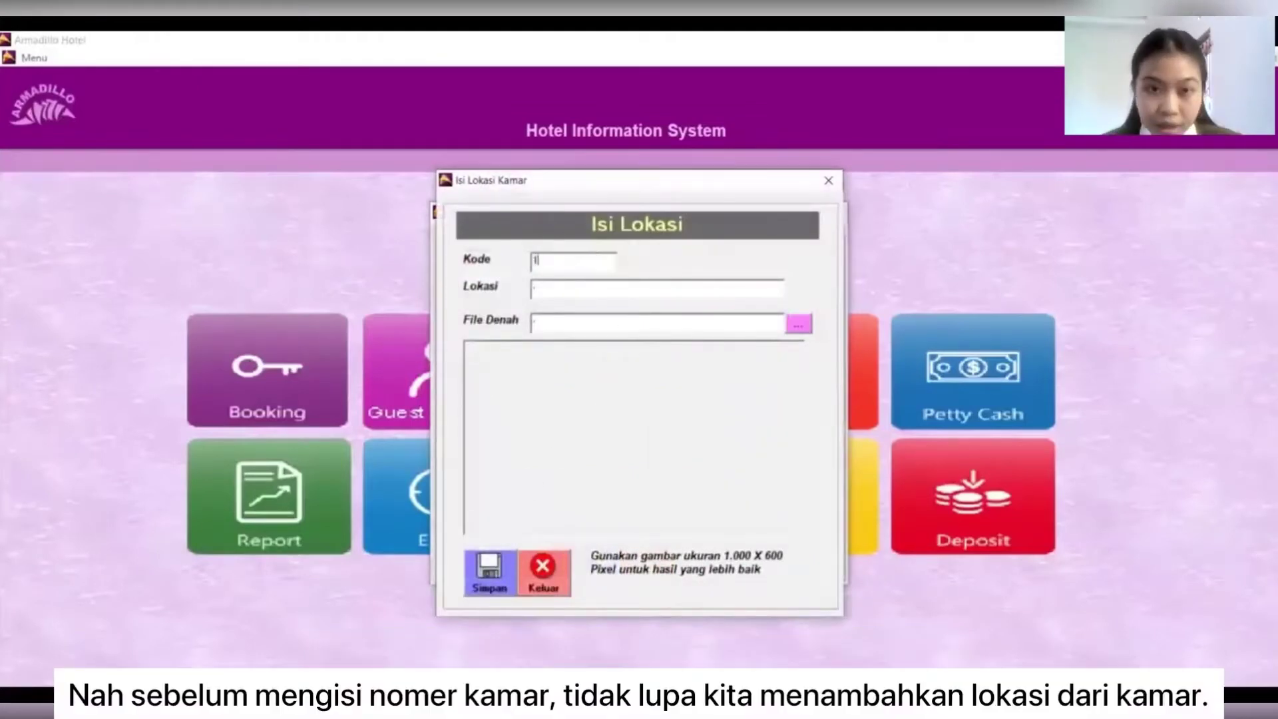
type("5")
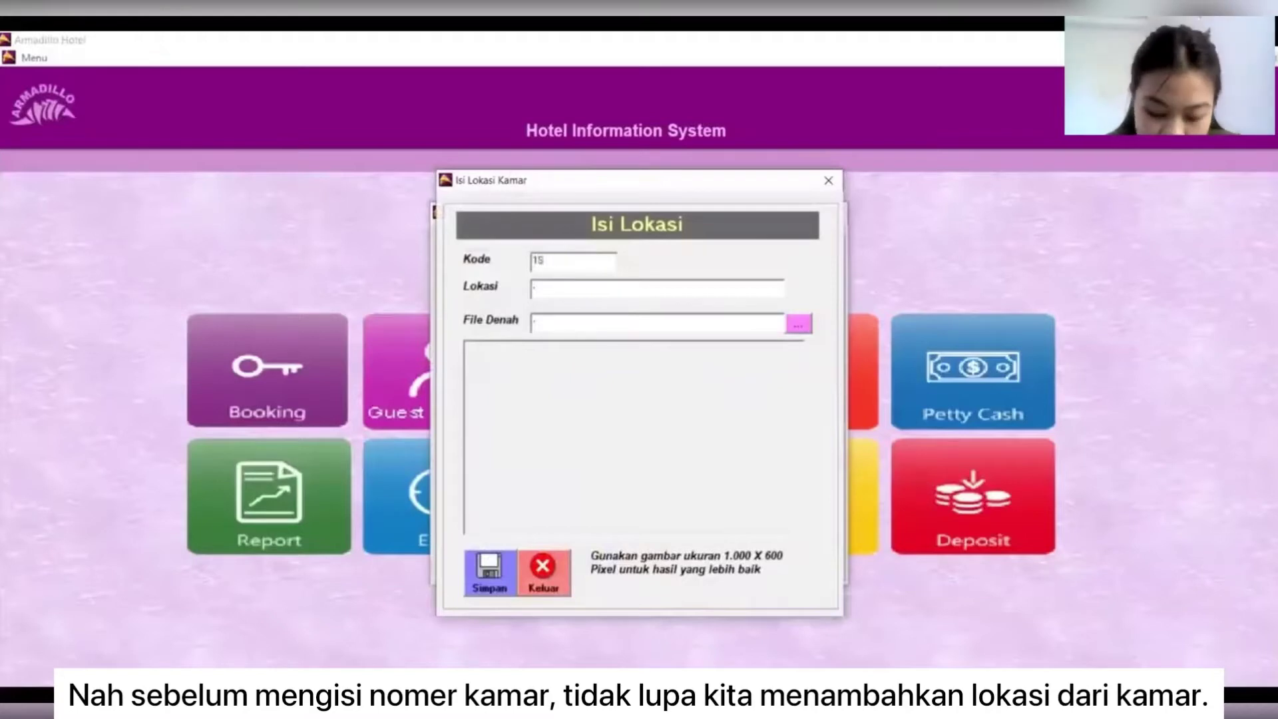
left_click(599, 294)
type("R")
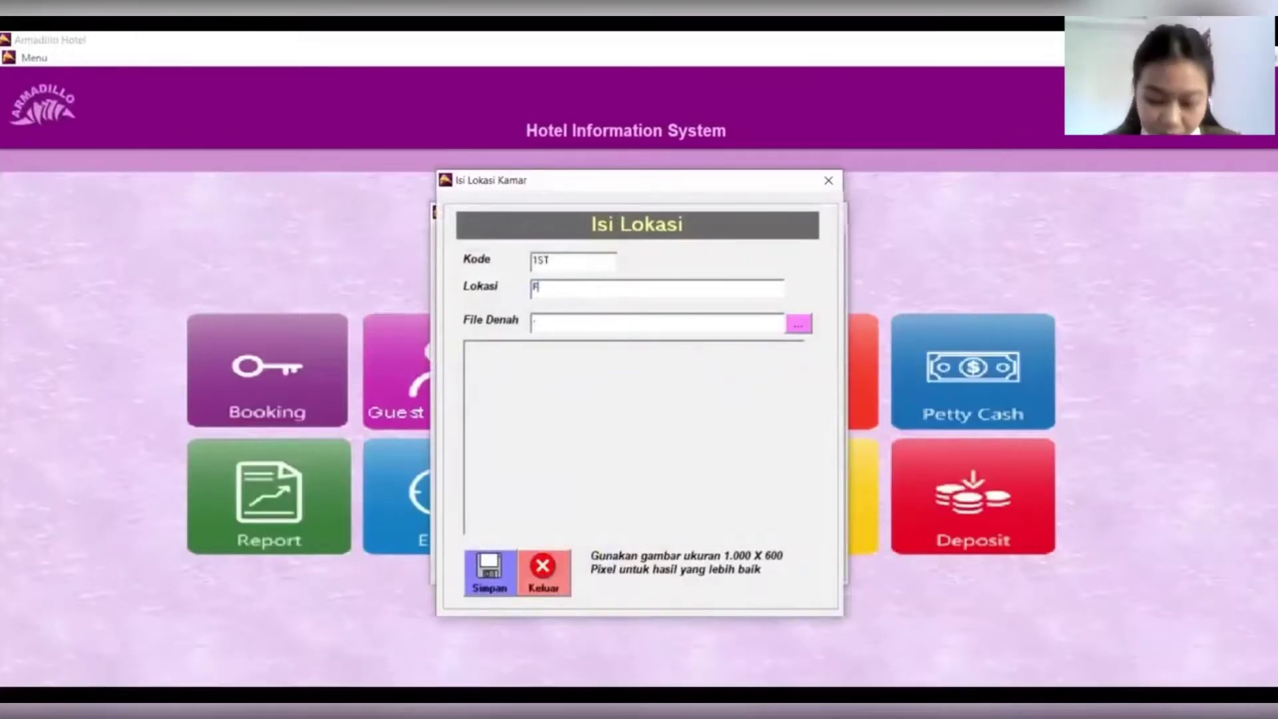
type("irst")
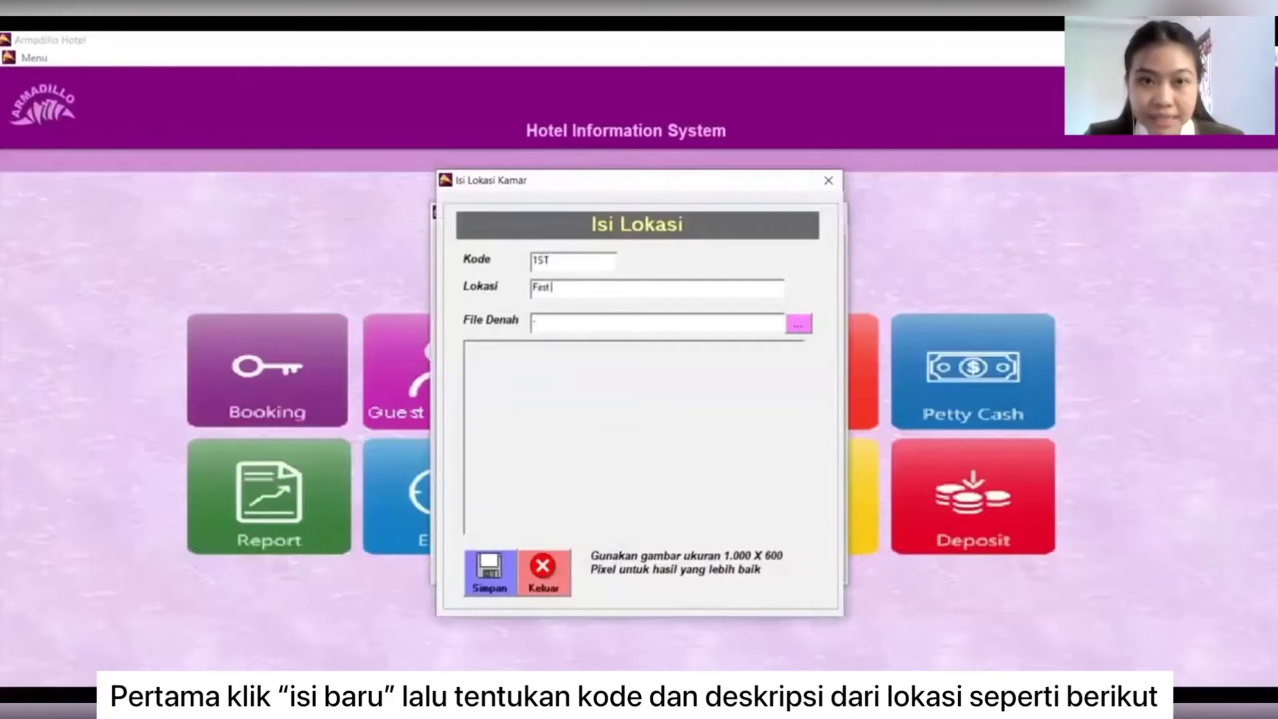
type("Floor")
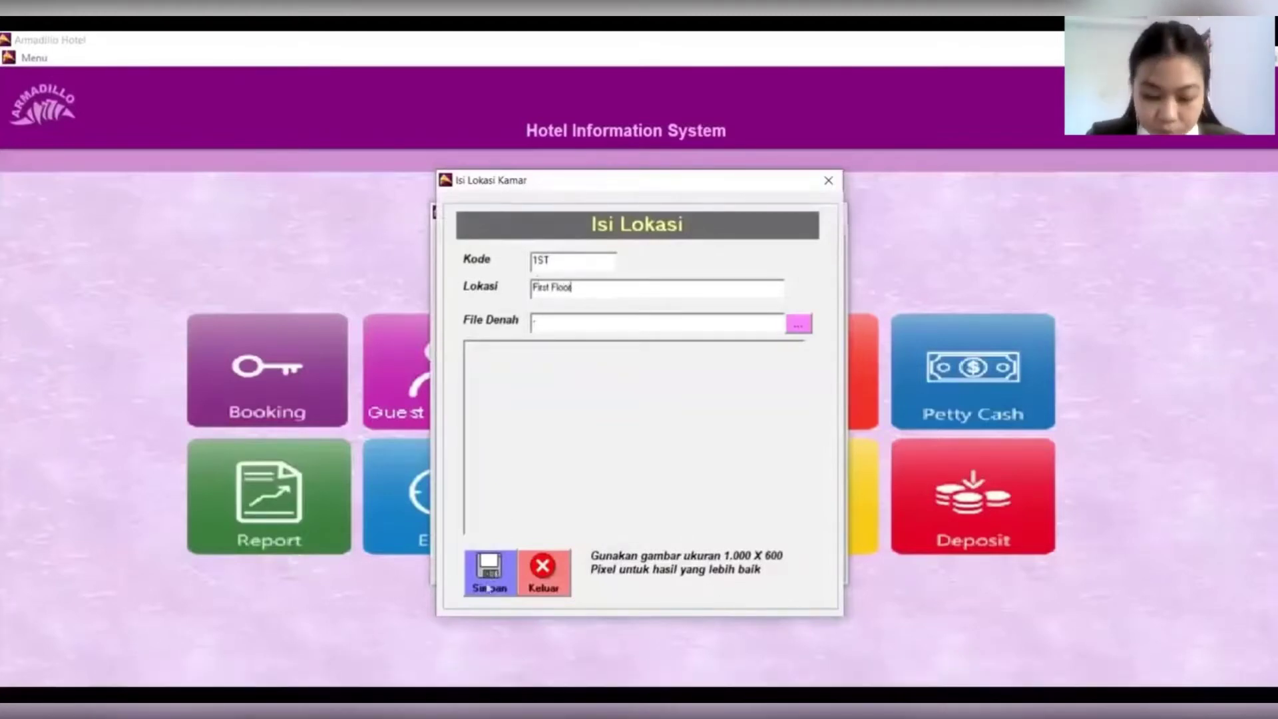
left_click(491, 574)
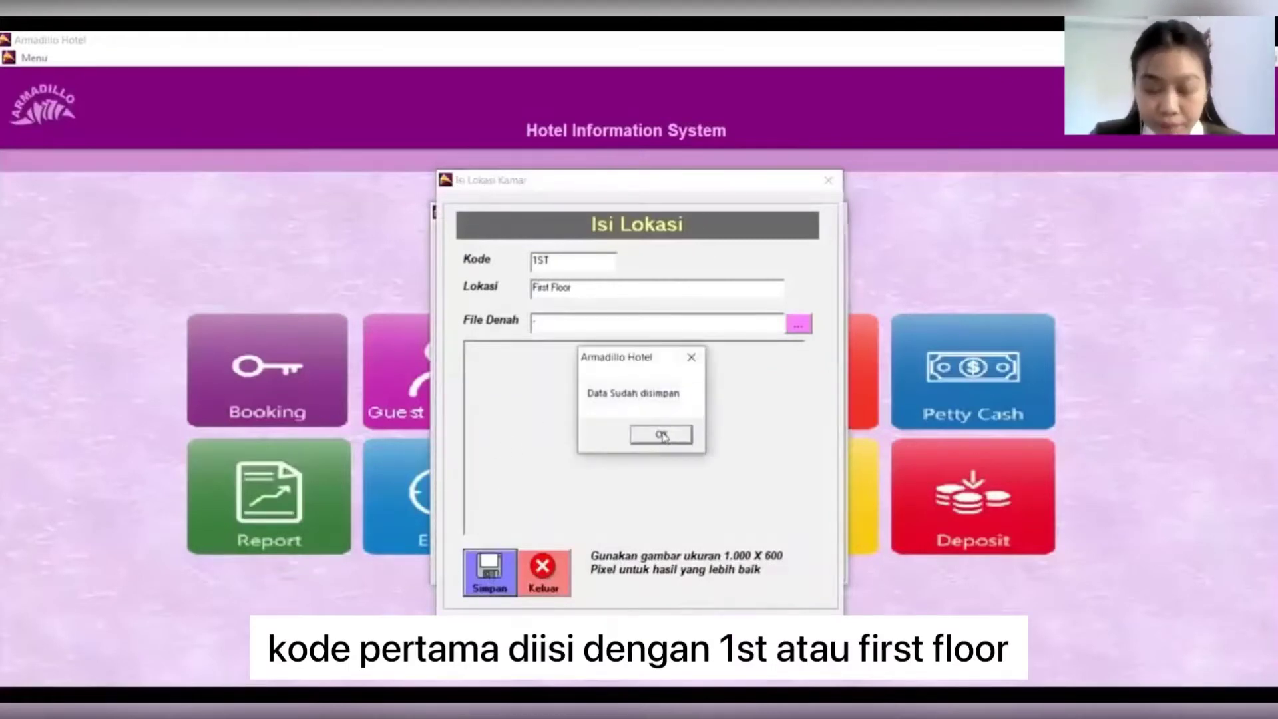
left_click(662, 436)
Step: Add a second room location with code 2ND and description Second Floor, without a floor plan image, and save it
left_click(798, 324)
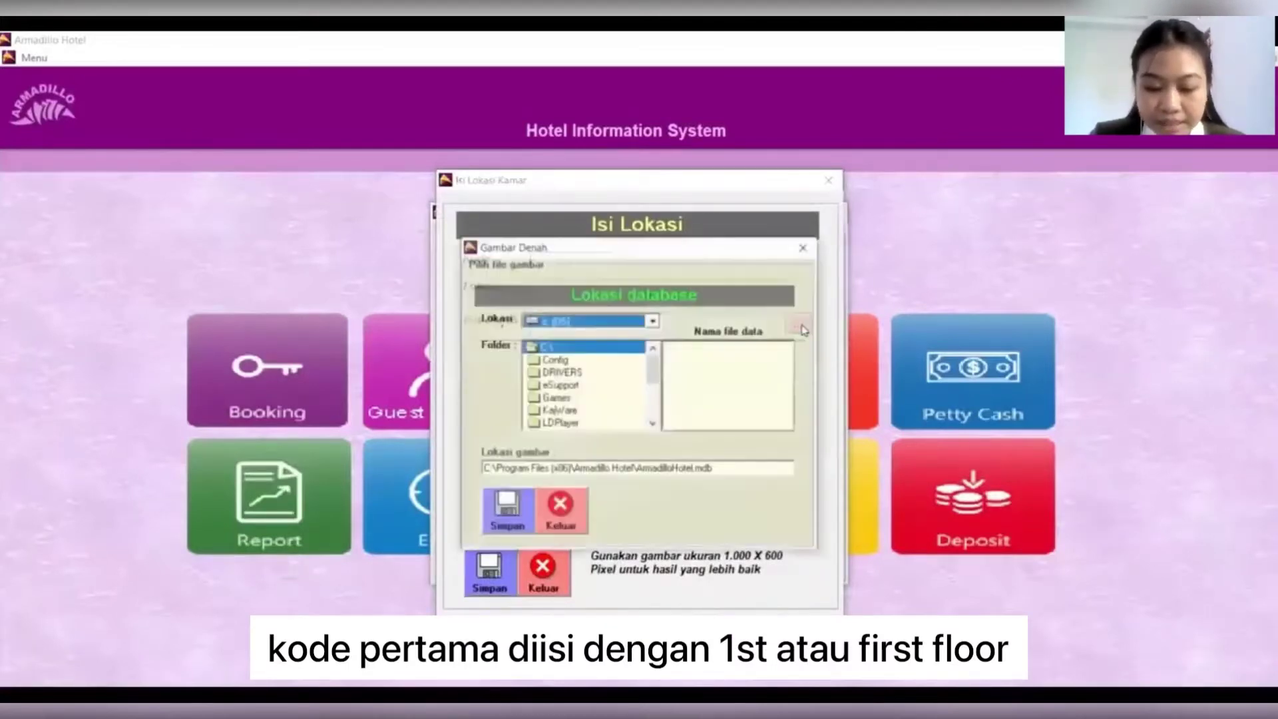
left_click(804, 247)
left_click(575, 268)
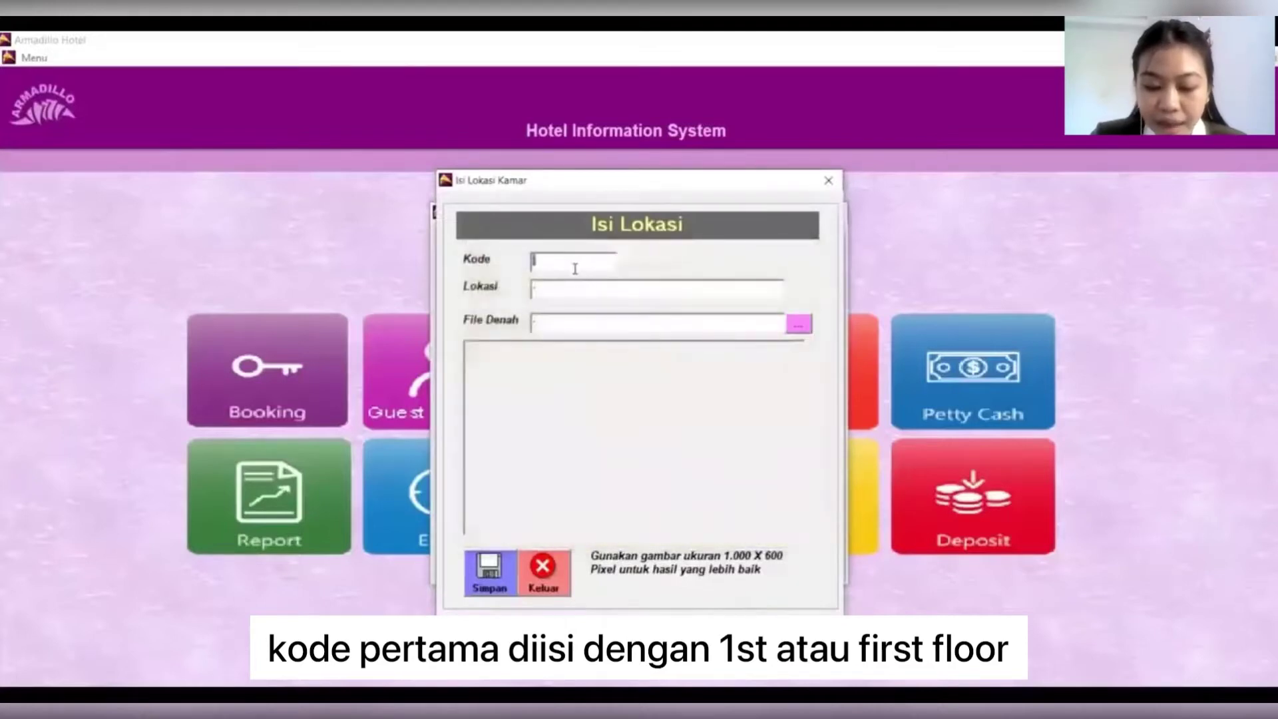
type("2ND")
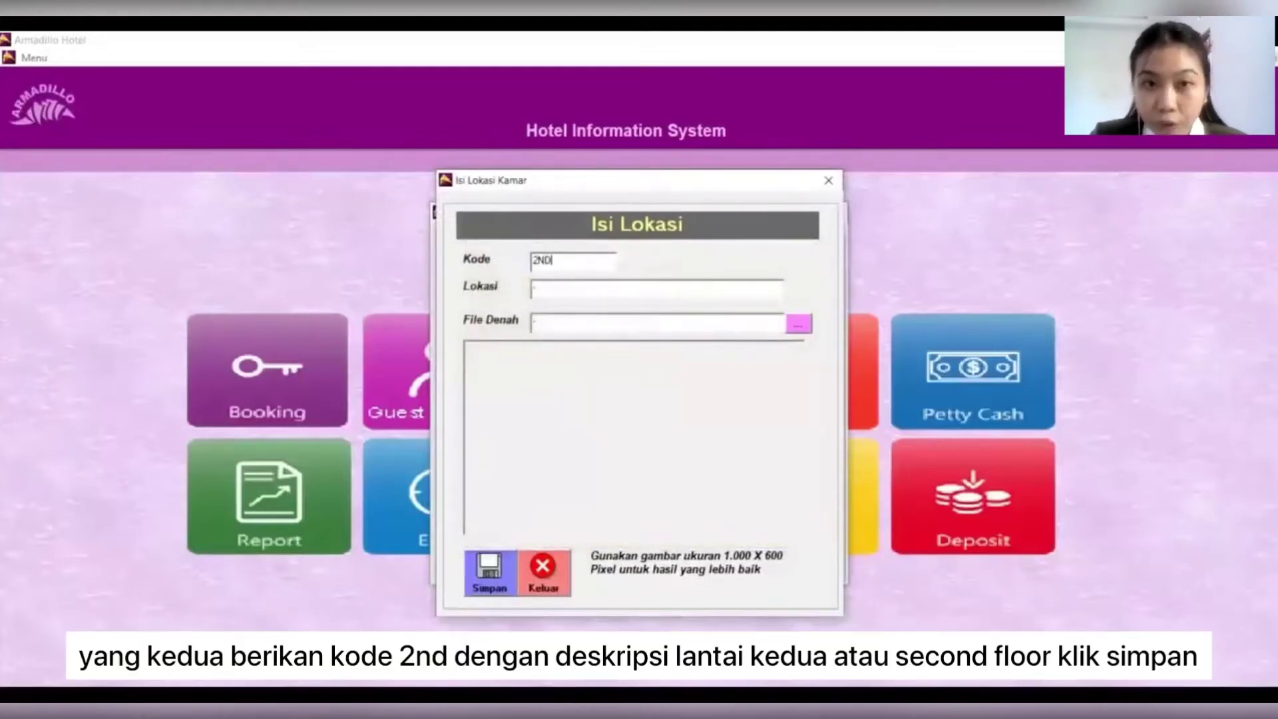
key("Tab")
type("Second")
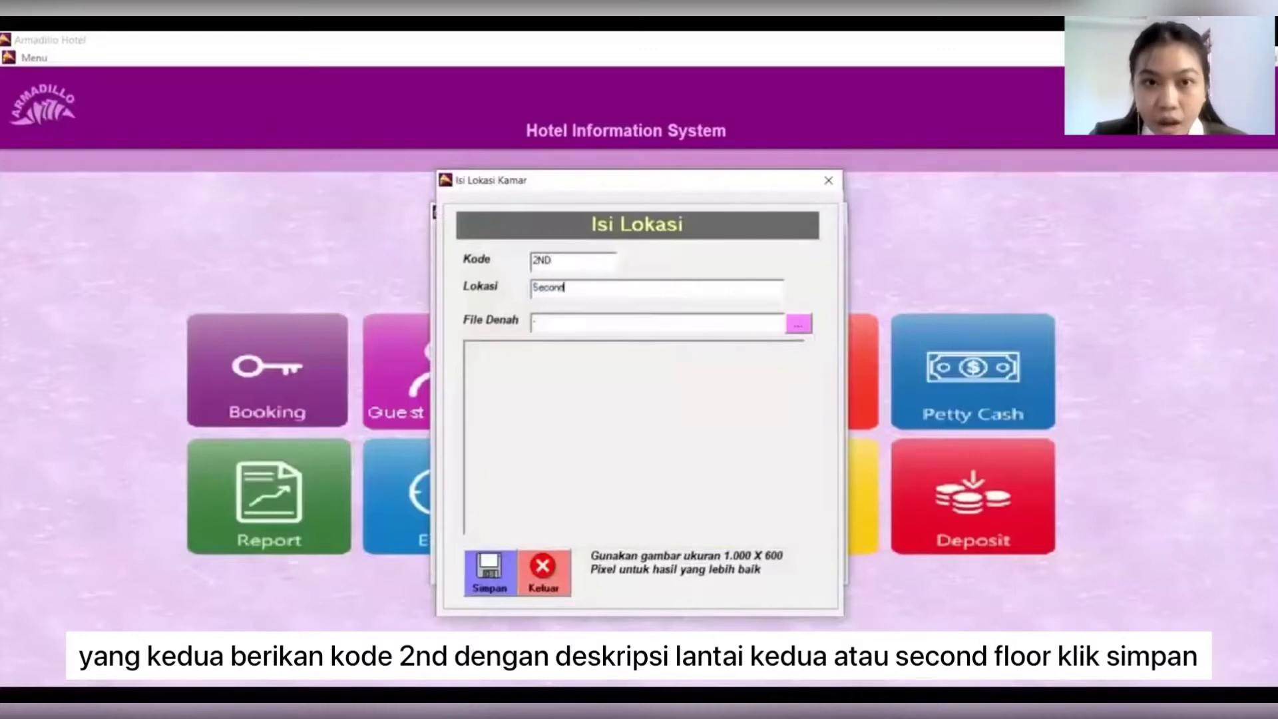
type(" Floor")
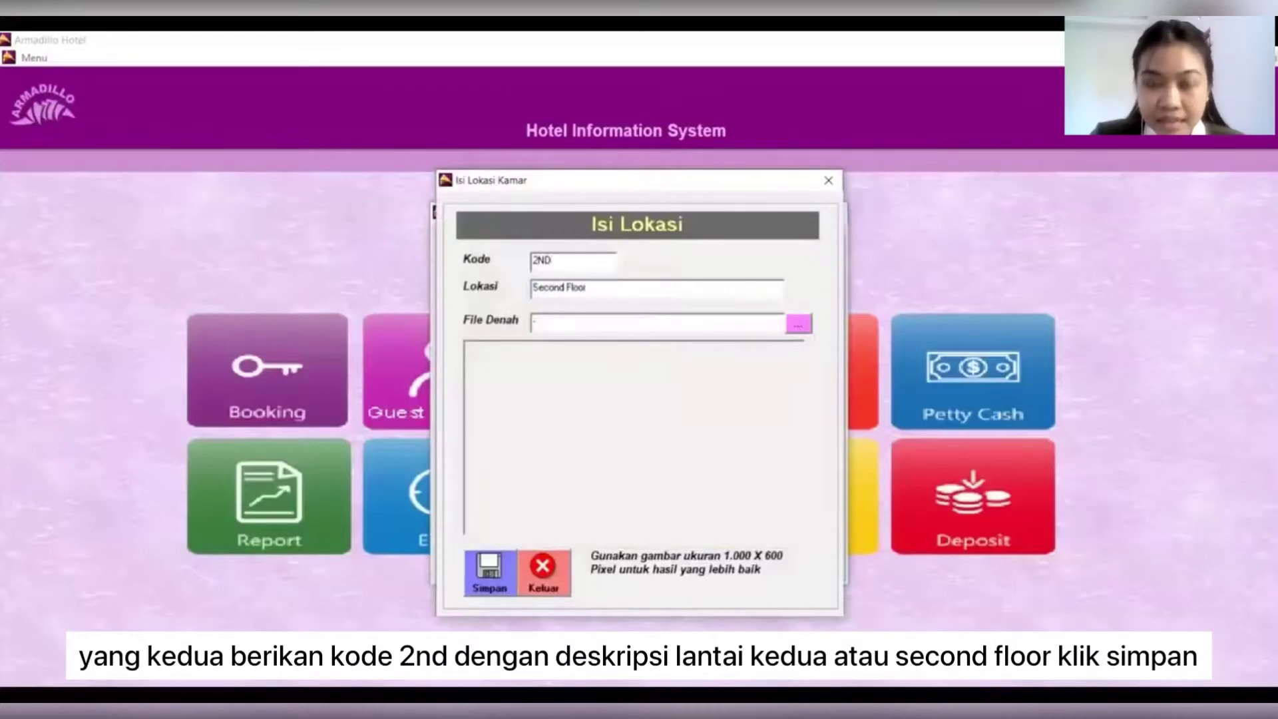
left_click(484, 584)
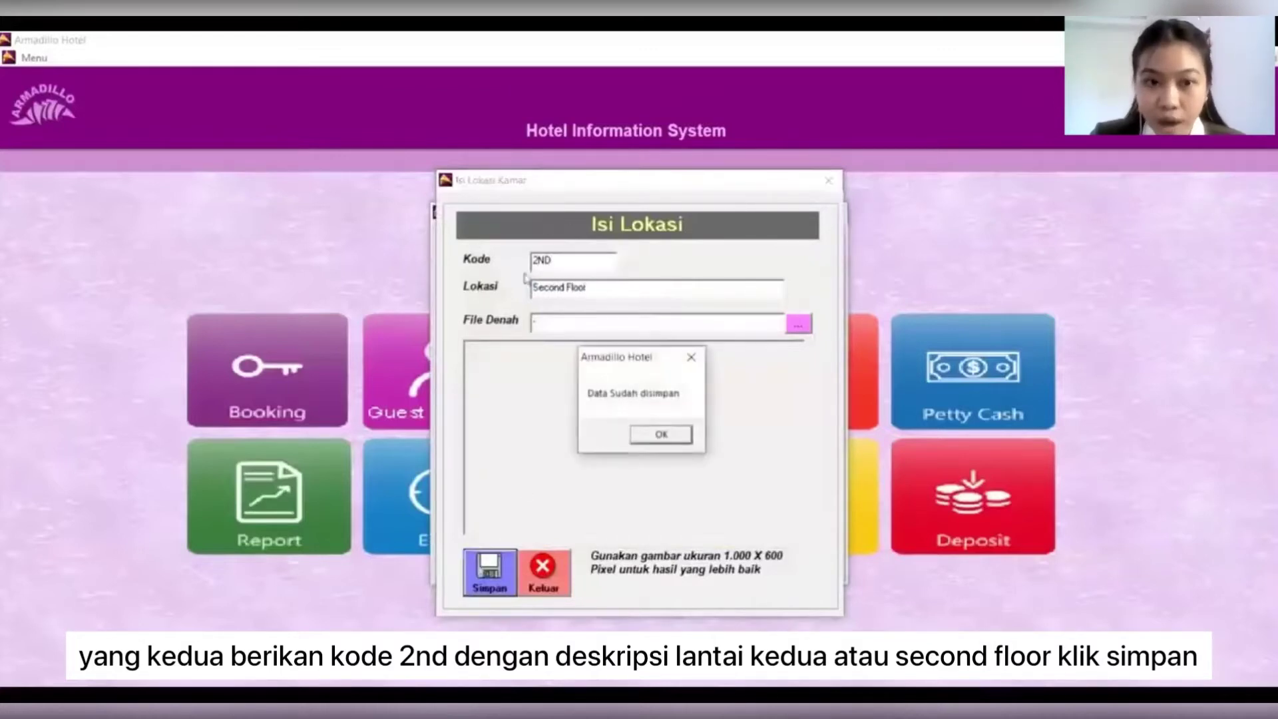
left_click(657, 442)
Step: Add a third room location with code 3RD and description Third Floor, save it and leave the room location setup
type("3")
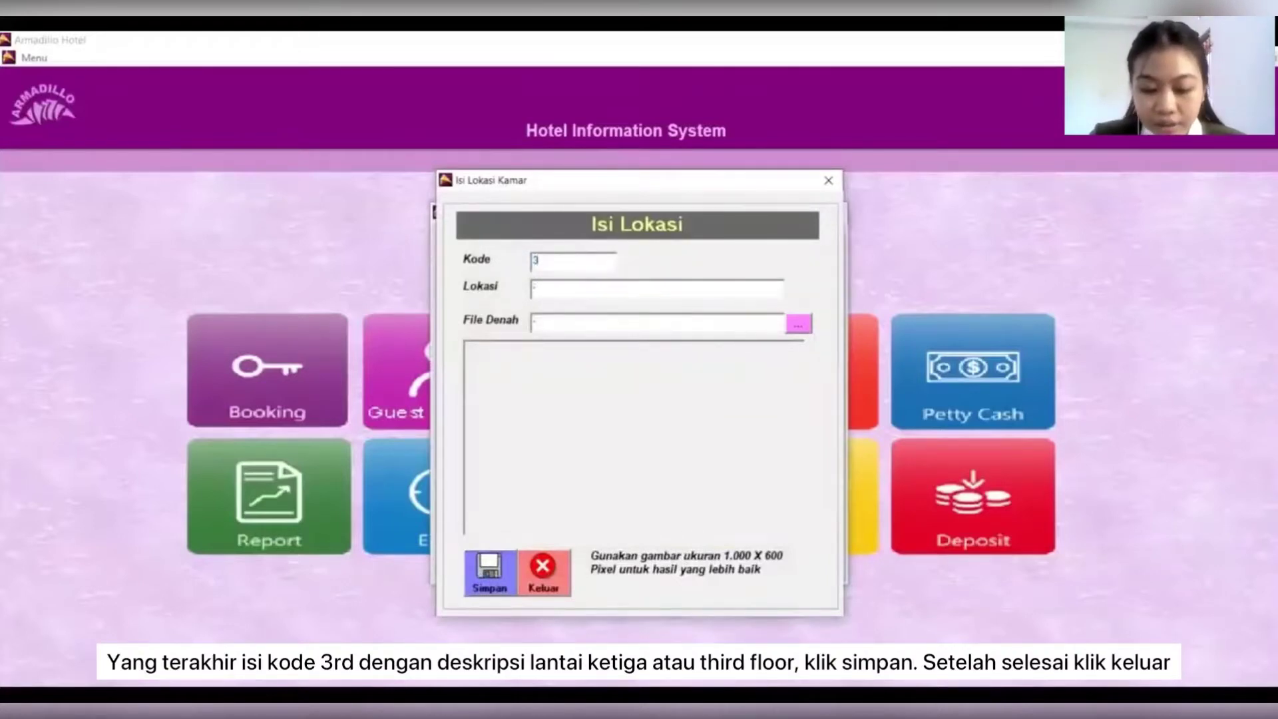
type("RD")
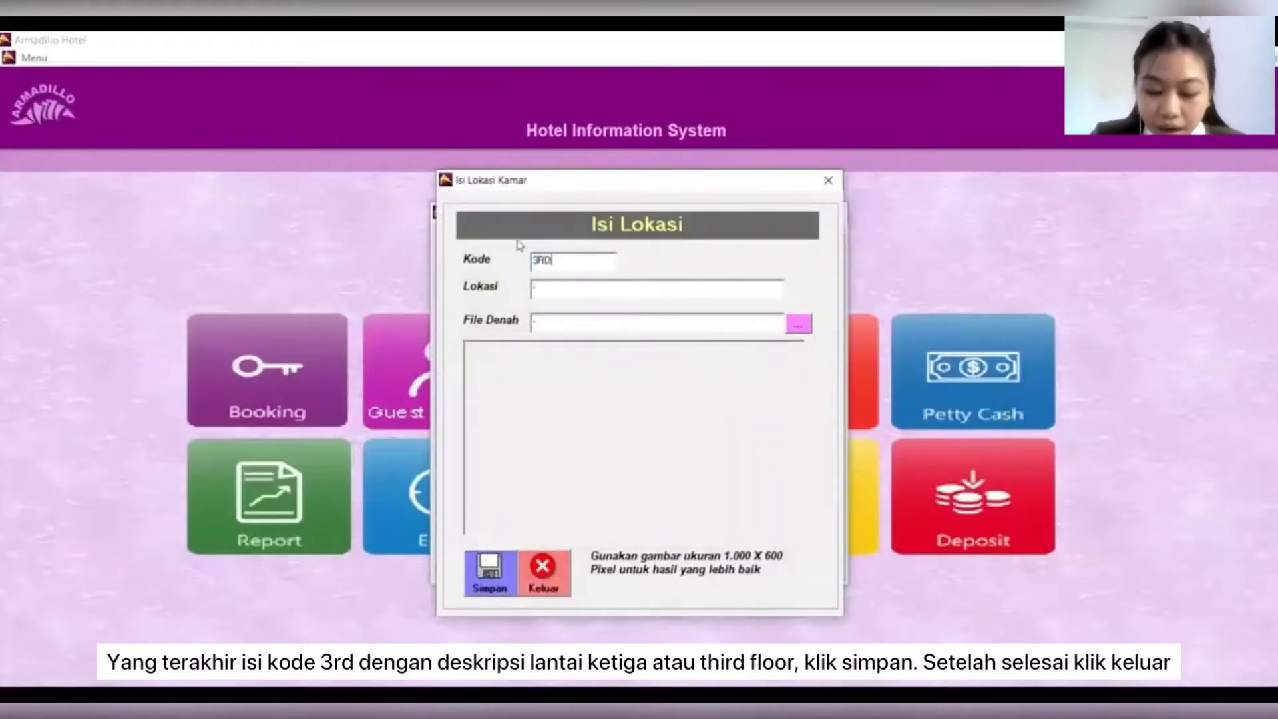
left_click(589, 292)
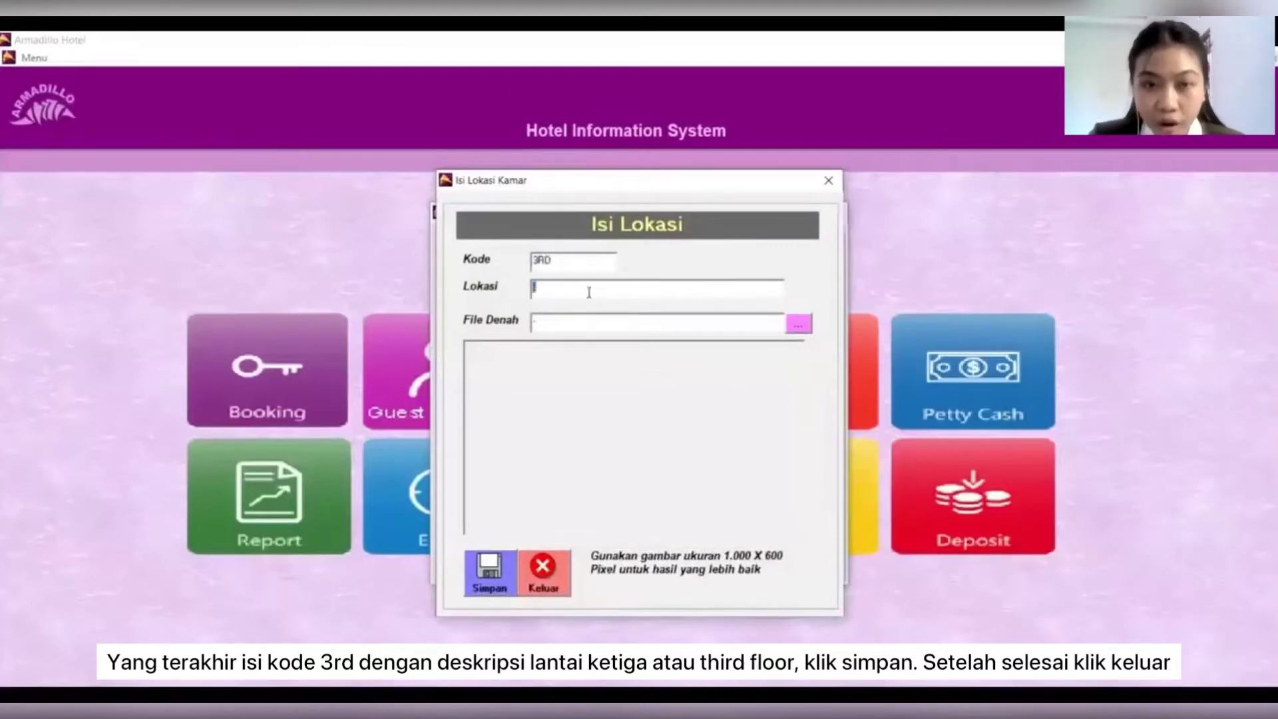
type("Thi")
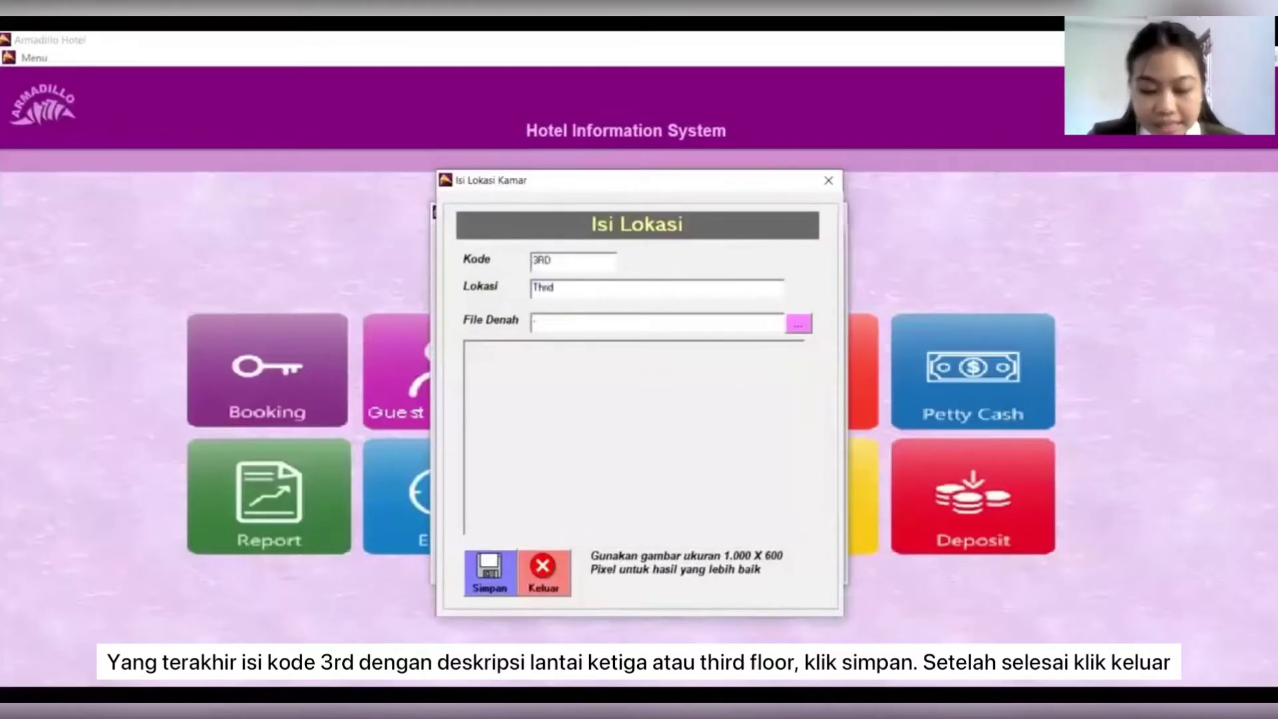
type("rd")
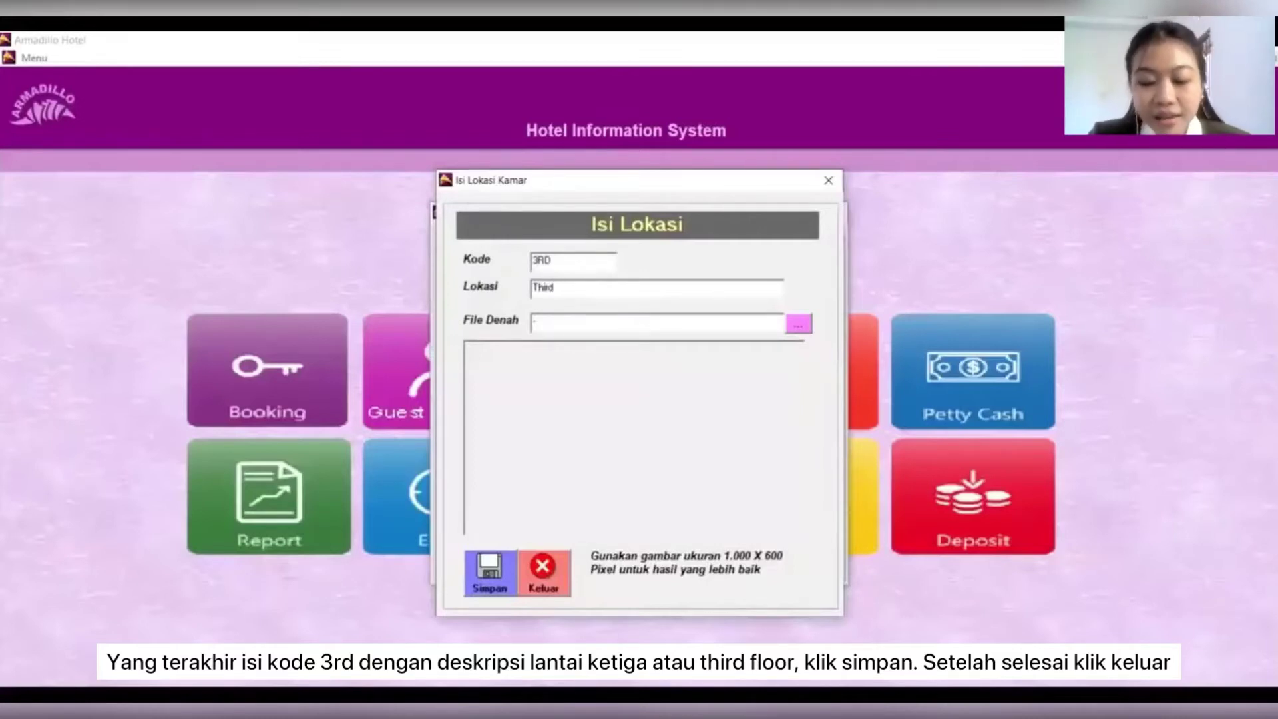
type(" Floor")
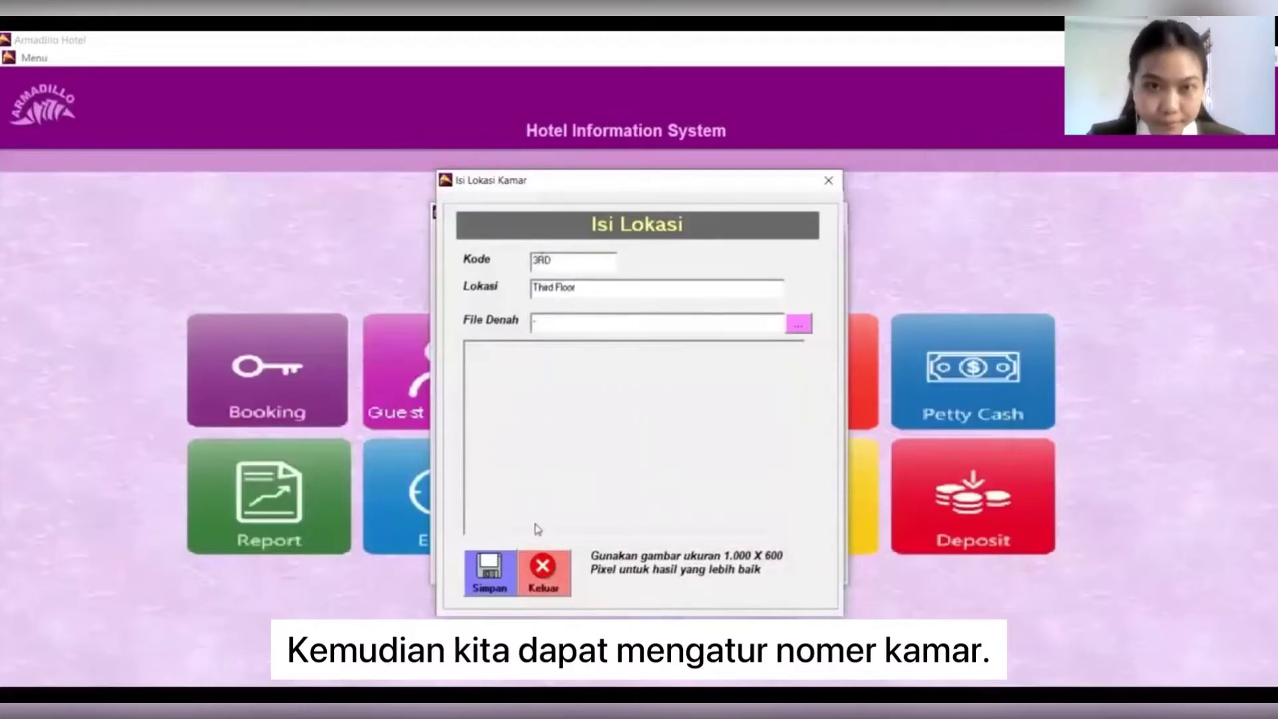
left_click(497, 573)
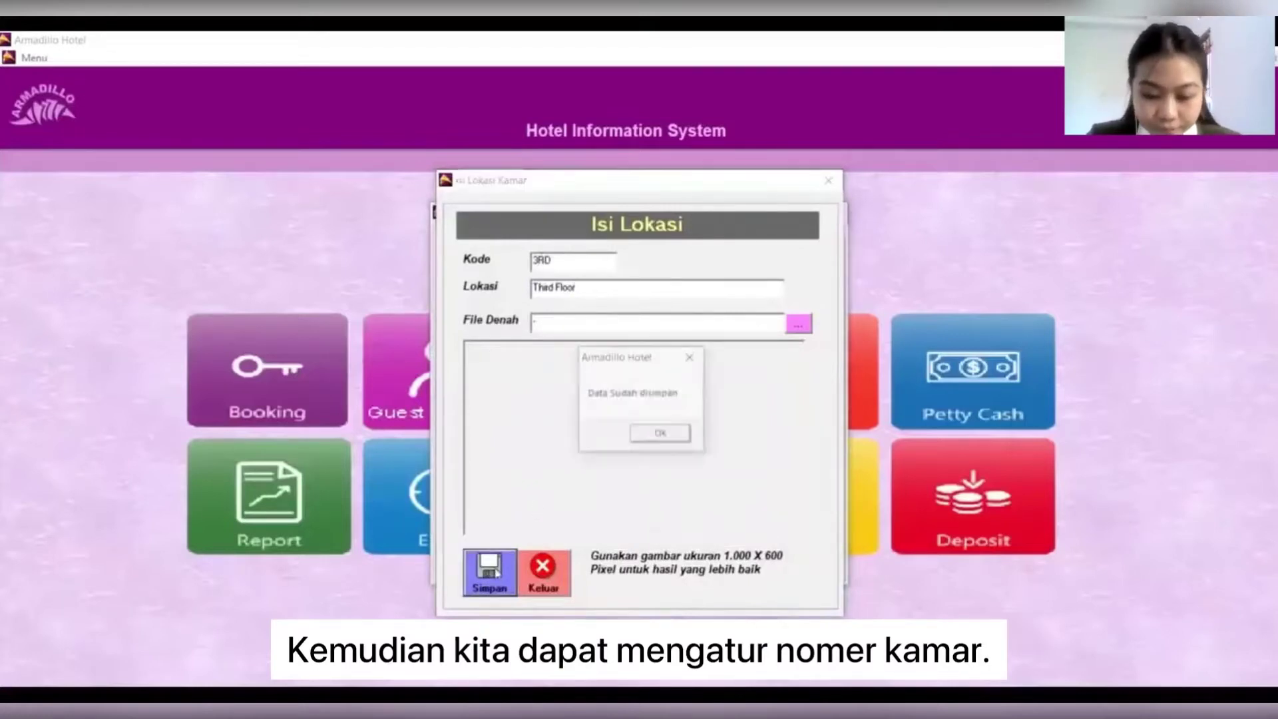
left_click(661, 434)
left_click(543, 569)
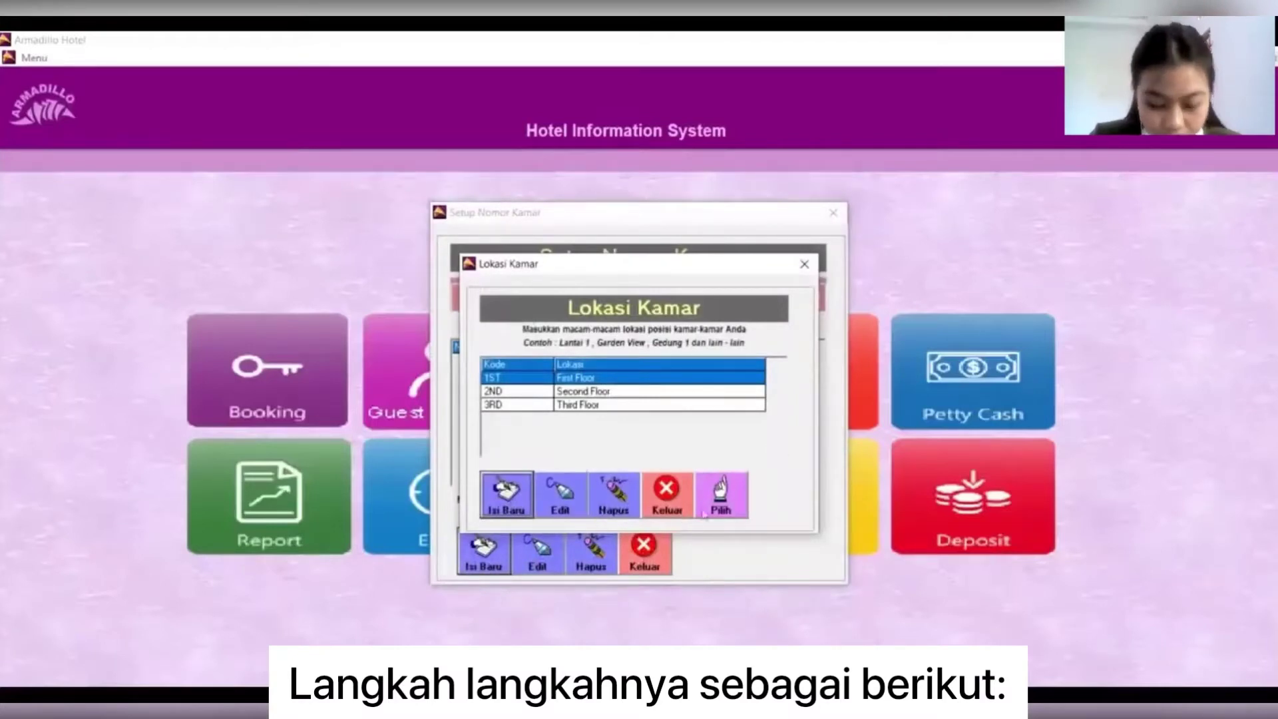
left_click(657, 510)
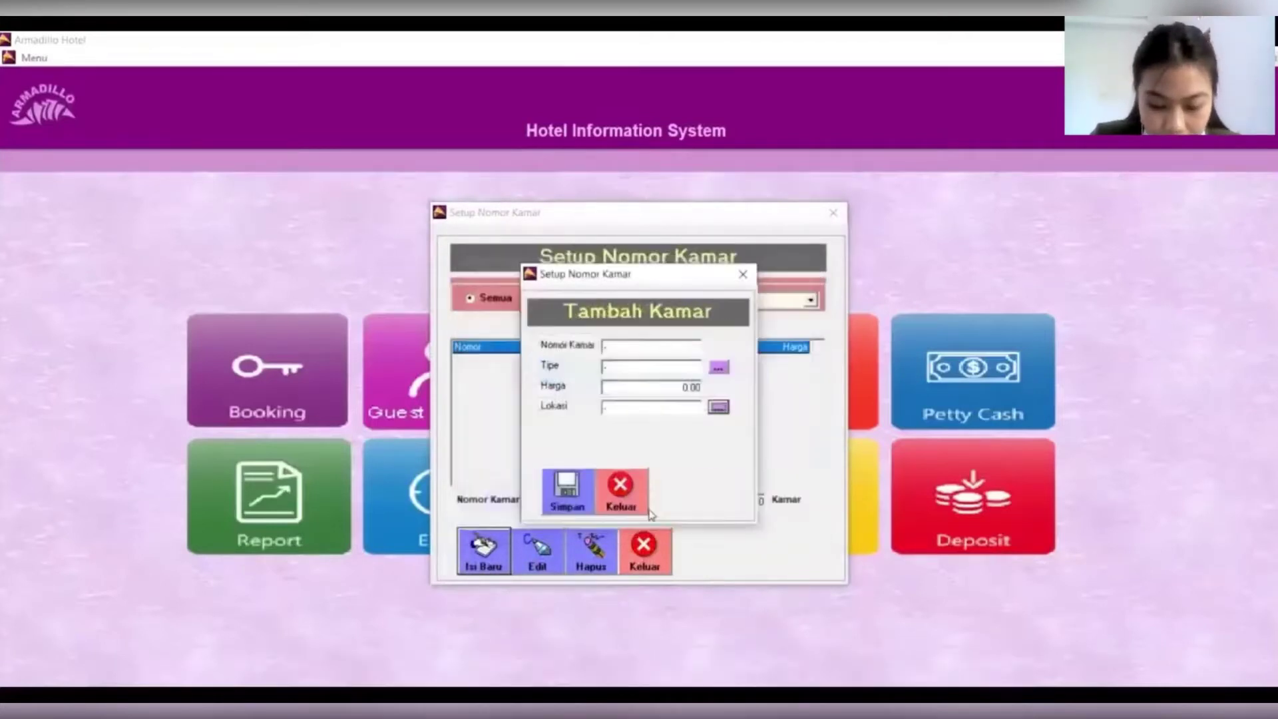
Step: Add room number 101 with type STD (Standard Deluxe) and location 1ST (First Floor), and save it
left_click(644, 349)
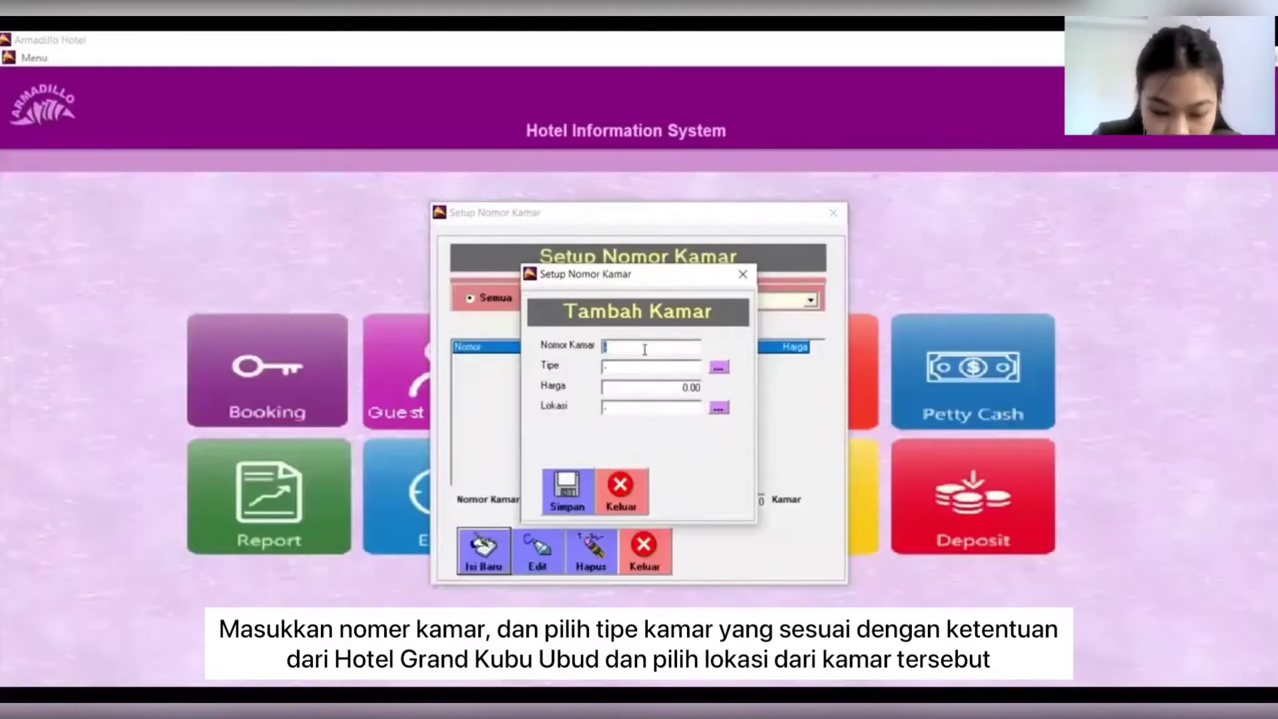
type("101")
key("Return")
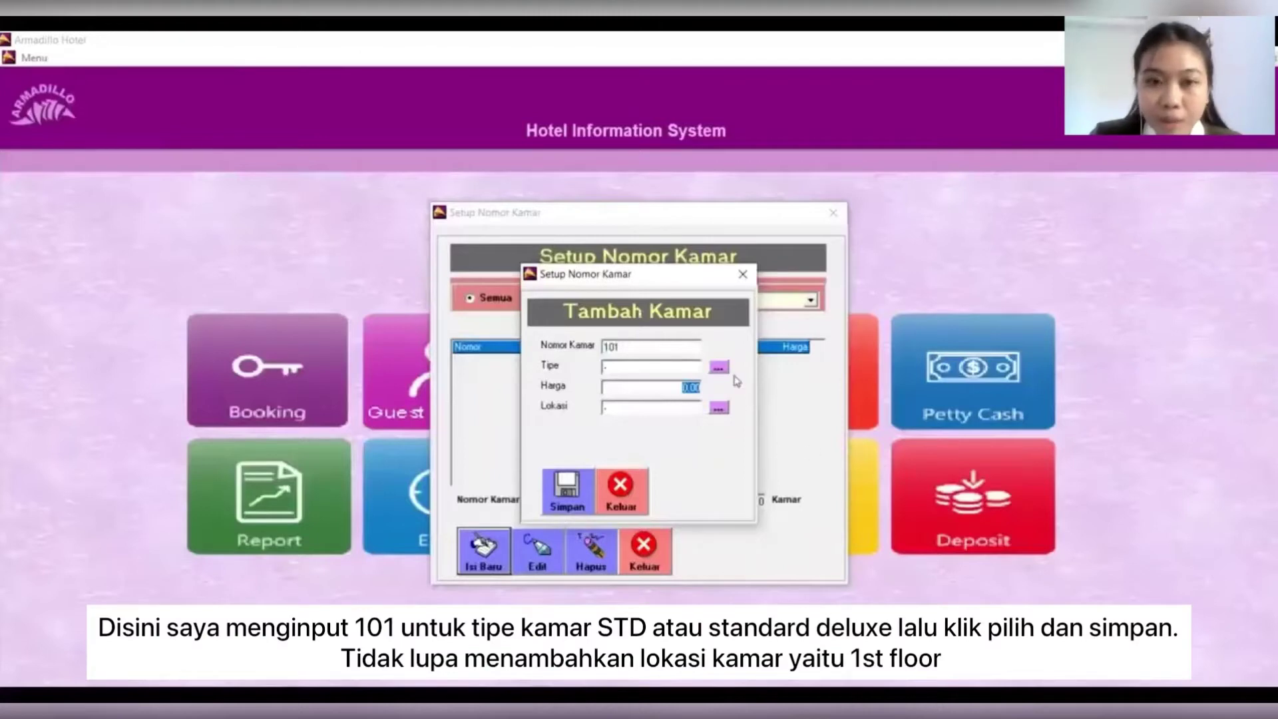
left_click(721, 369)
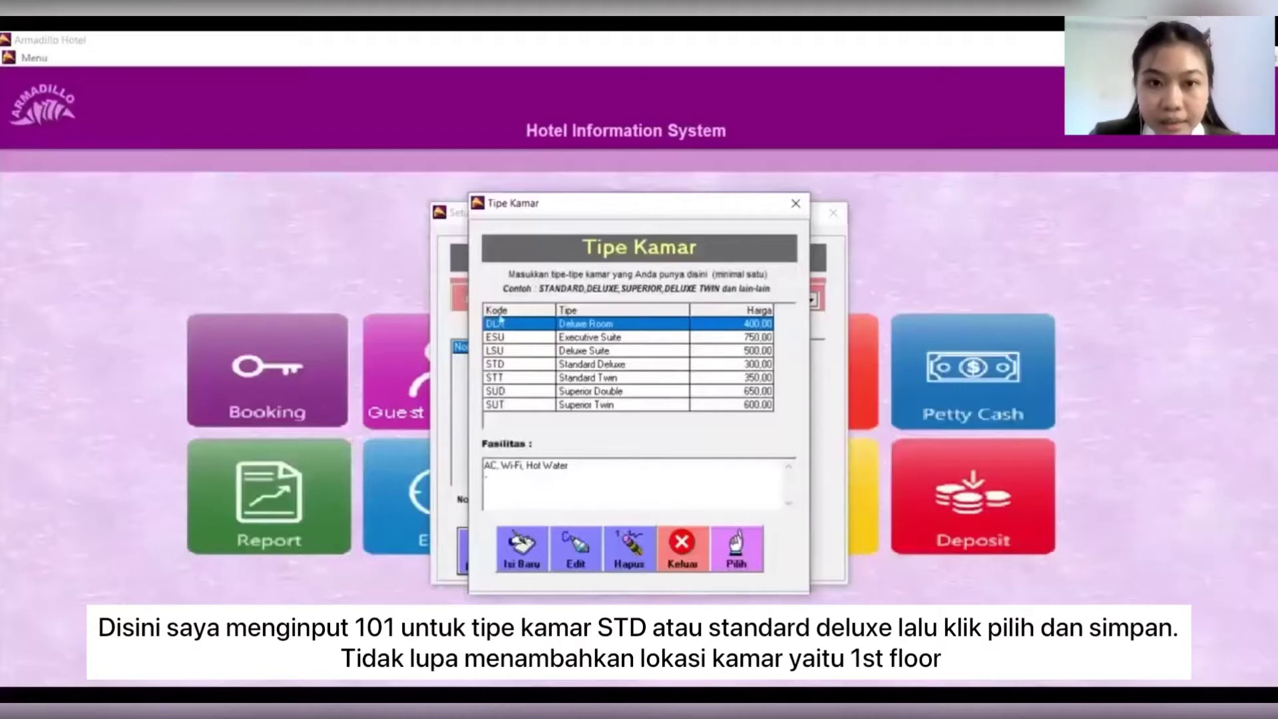
left_click(521, 370)
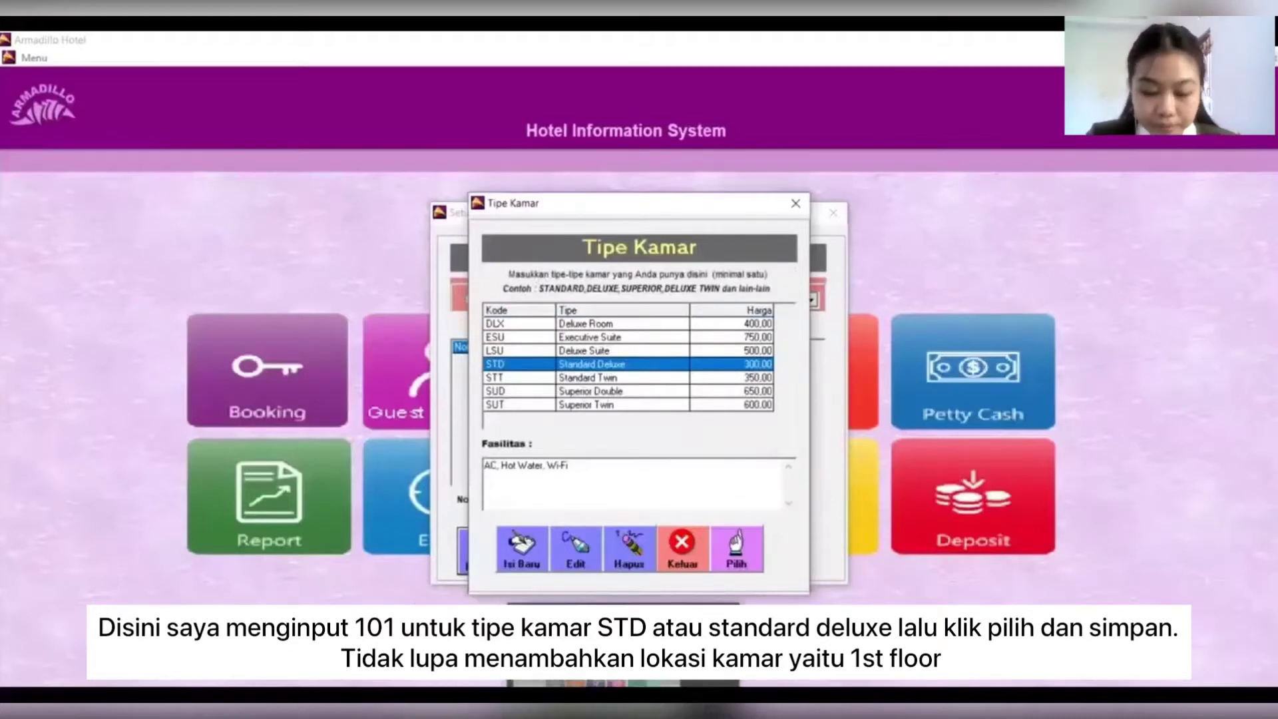
left_click(746, 558)
left_click(725, 410)
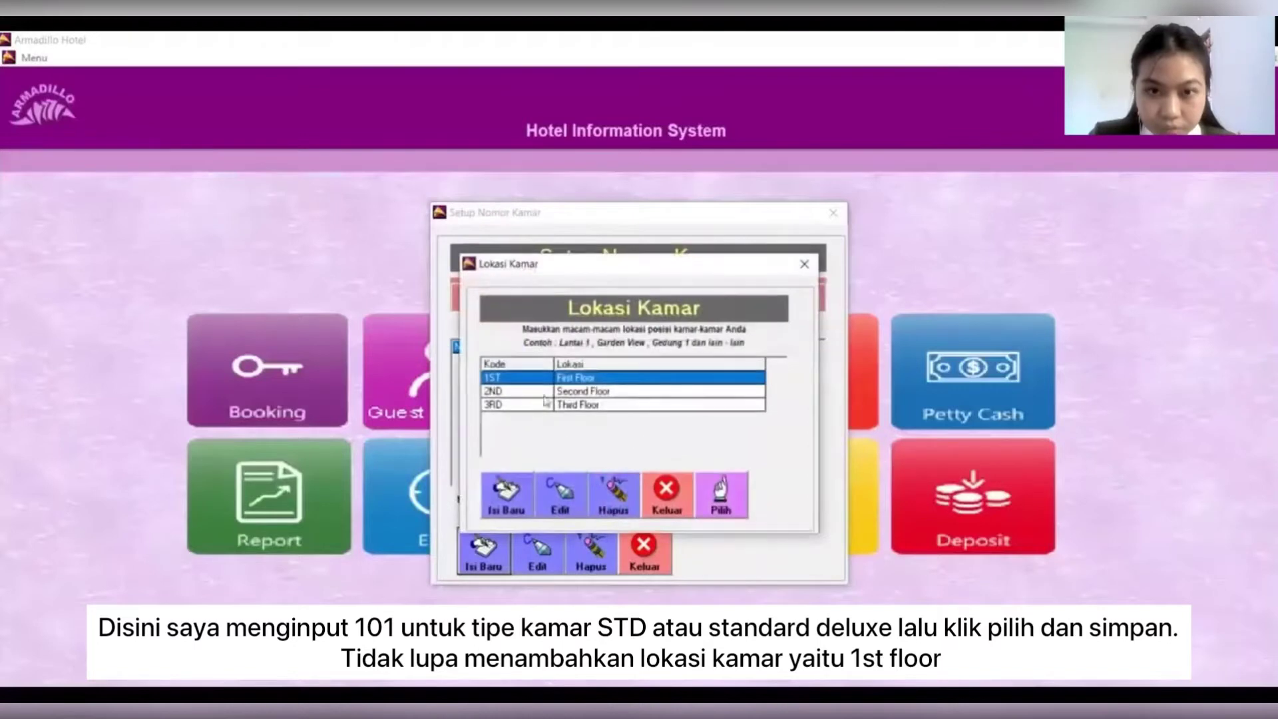
left_click(727, 505)
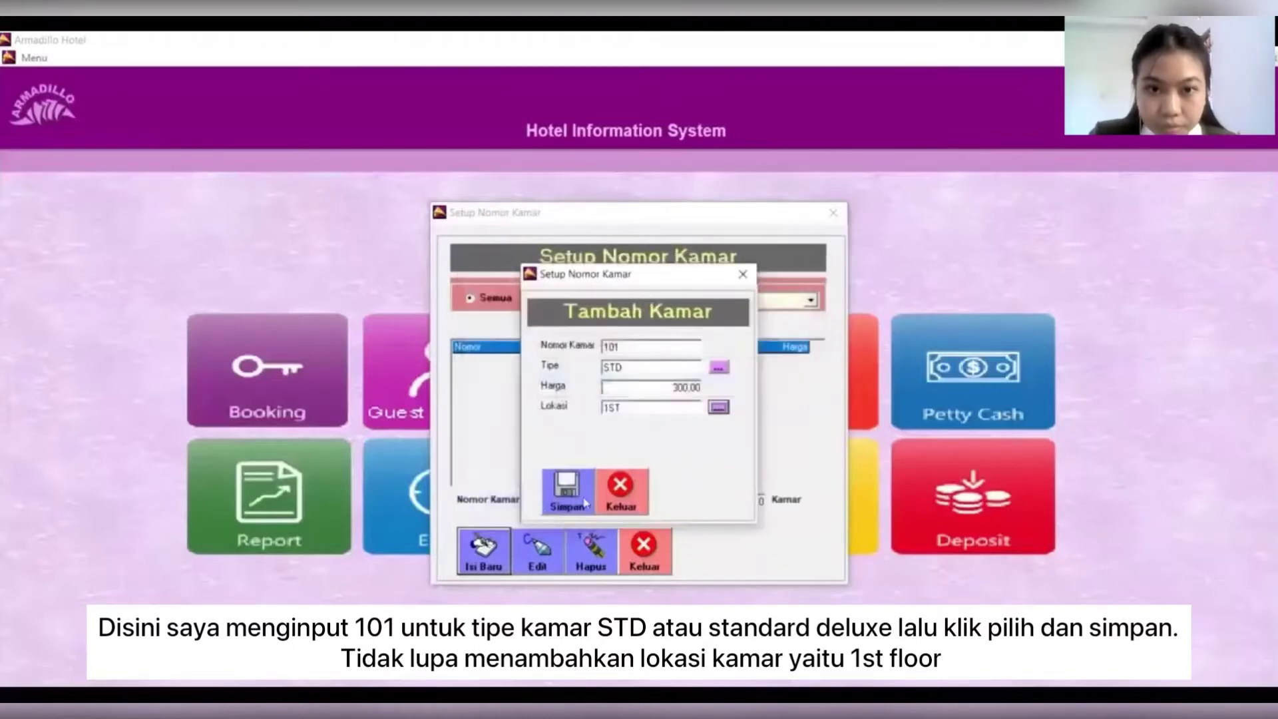
left_click(561, 500)
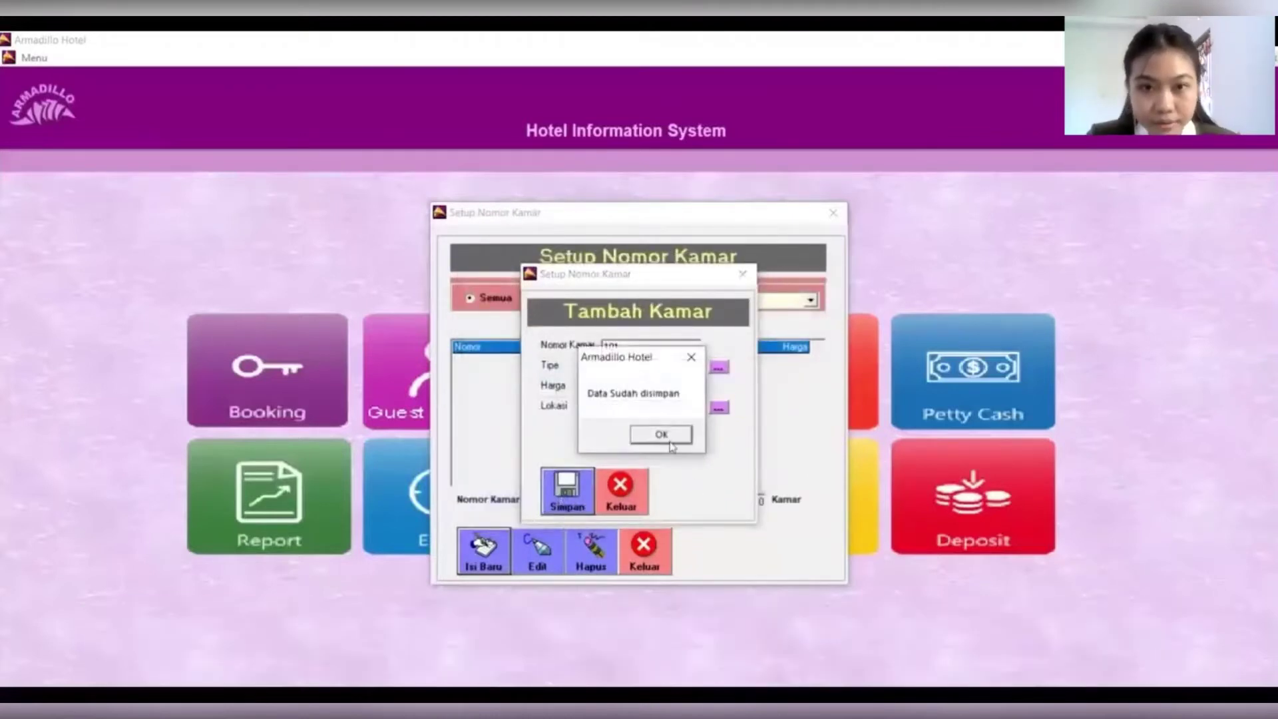
left_click(665, 436)
Step: Add room number 102 with type STT (Standard Twin) and location 1ST (First Floor), and save it
type("10")
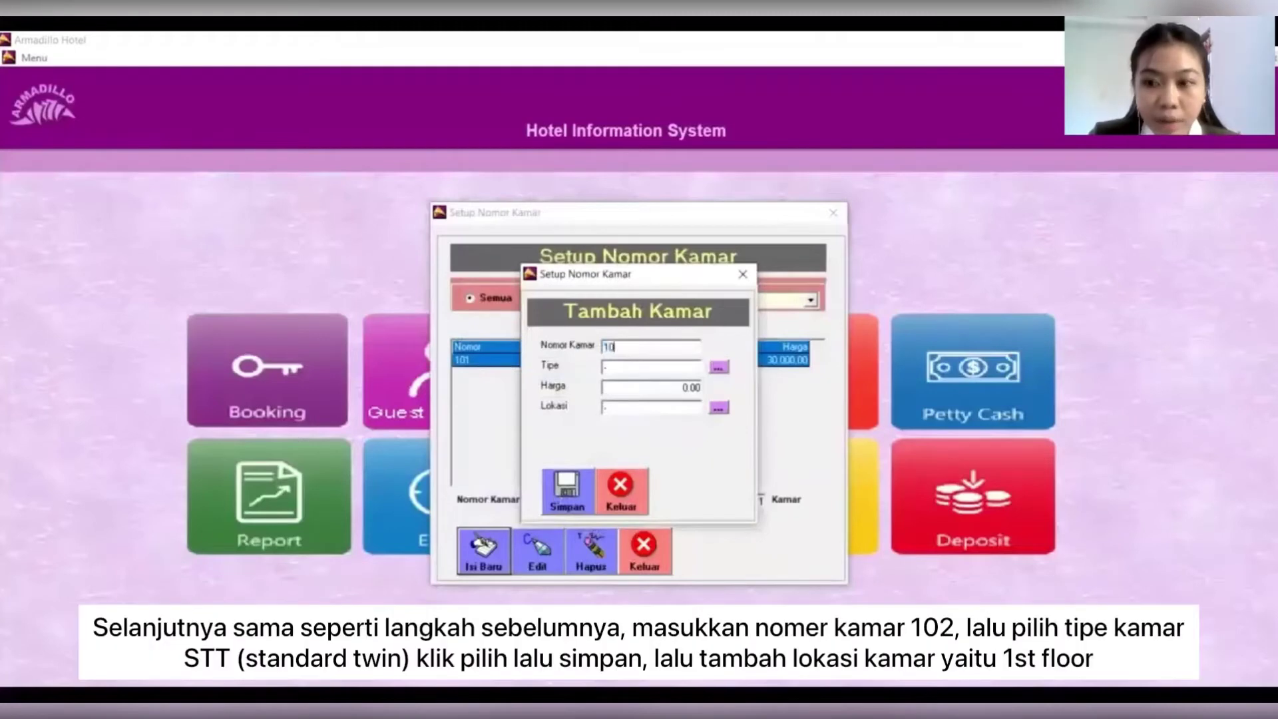
left_click(719, 367)
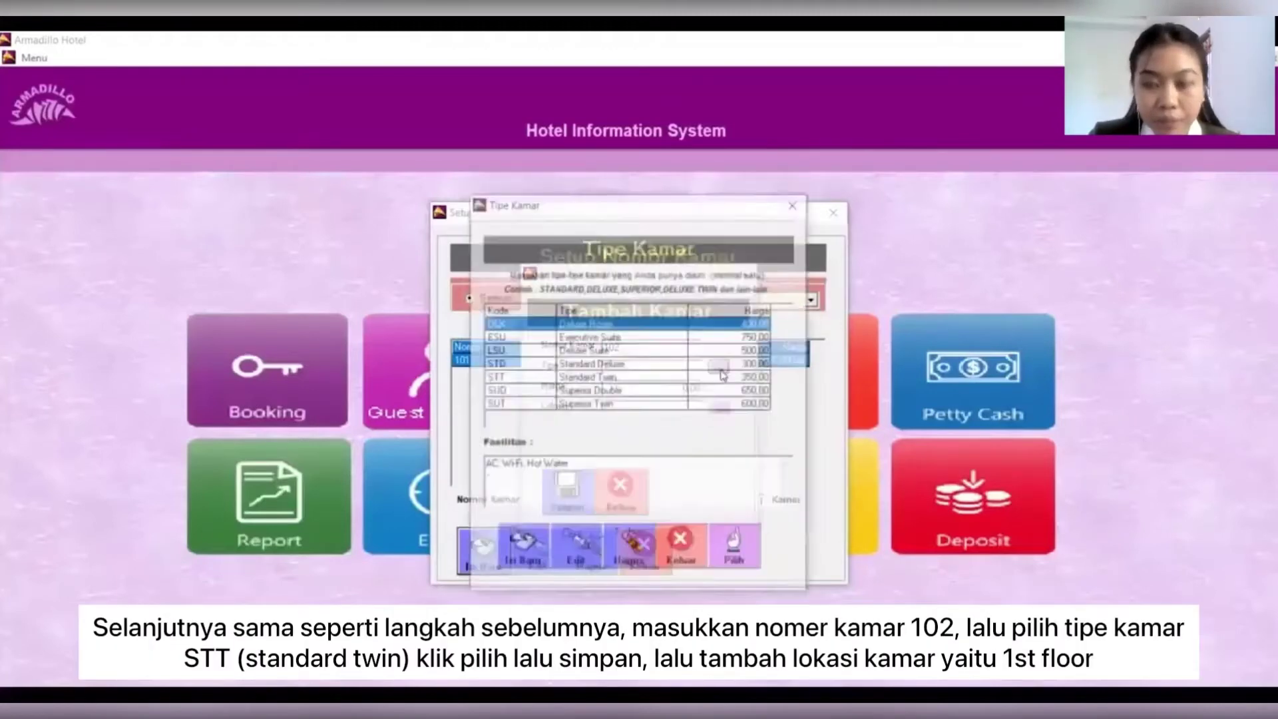
left_click(555, 378)
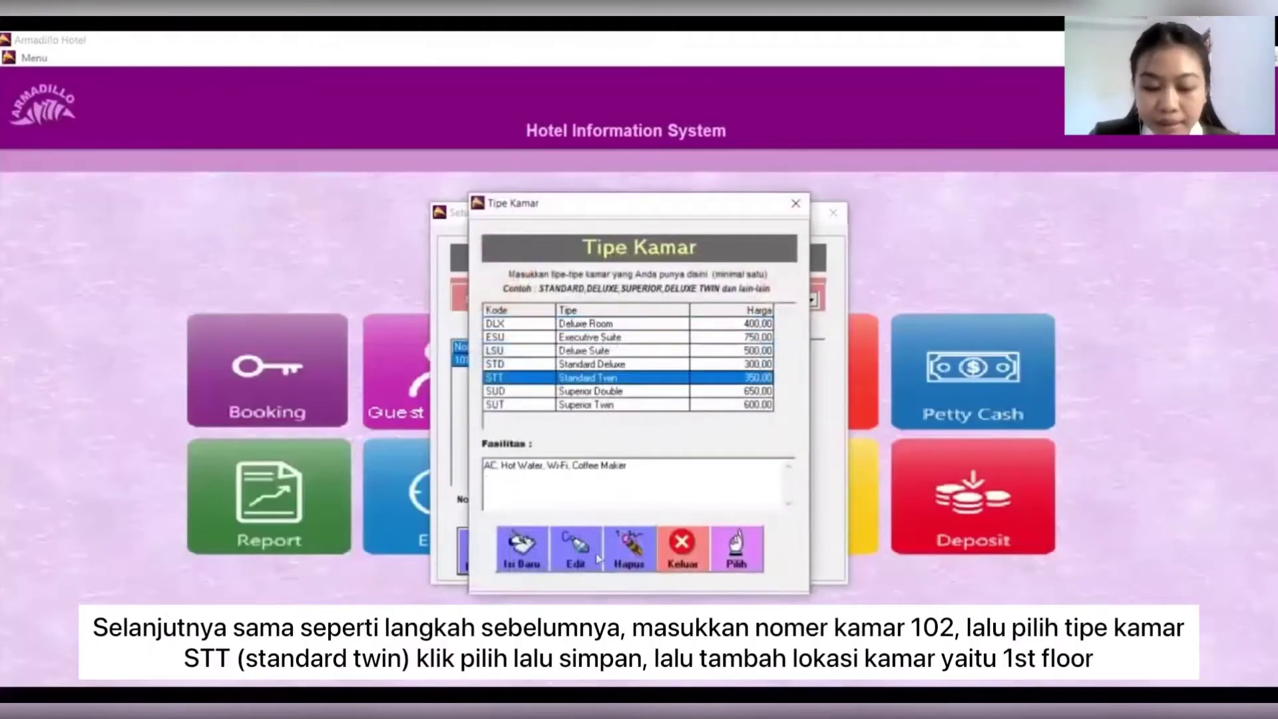
left_click(734, 563)
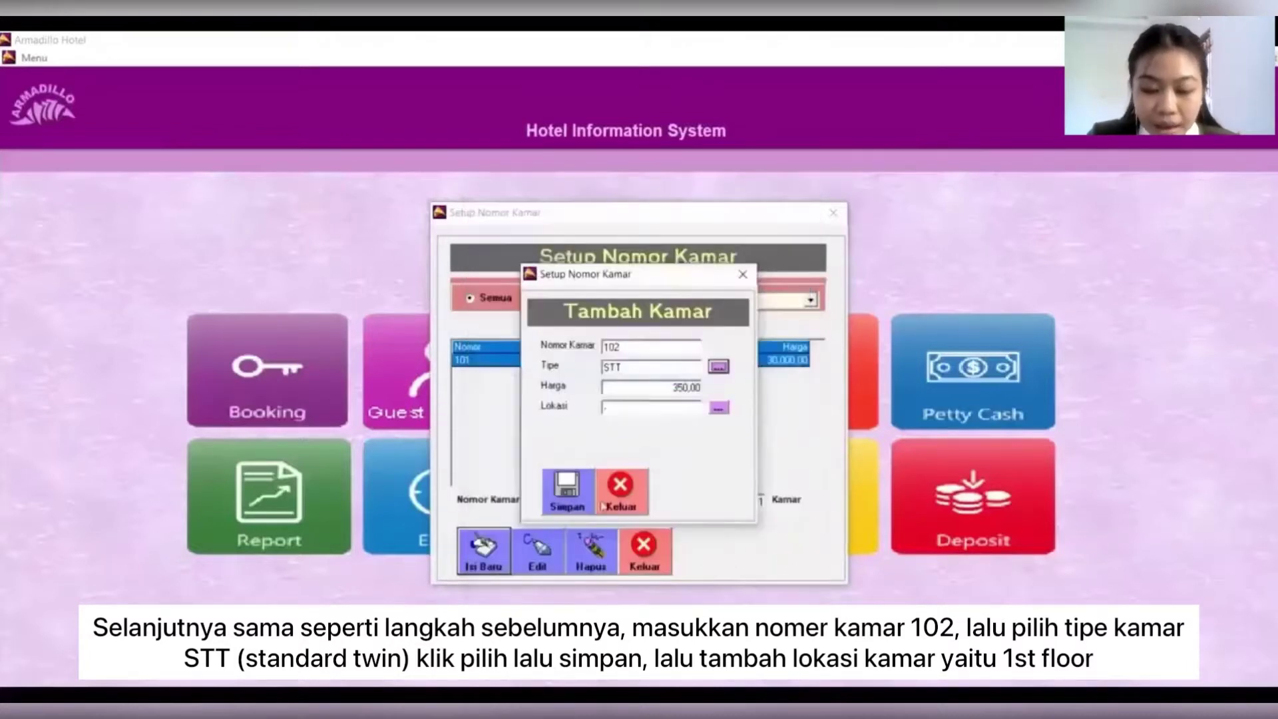
left_click(722, 409)
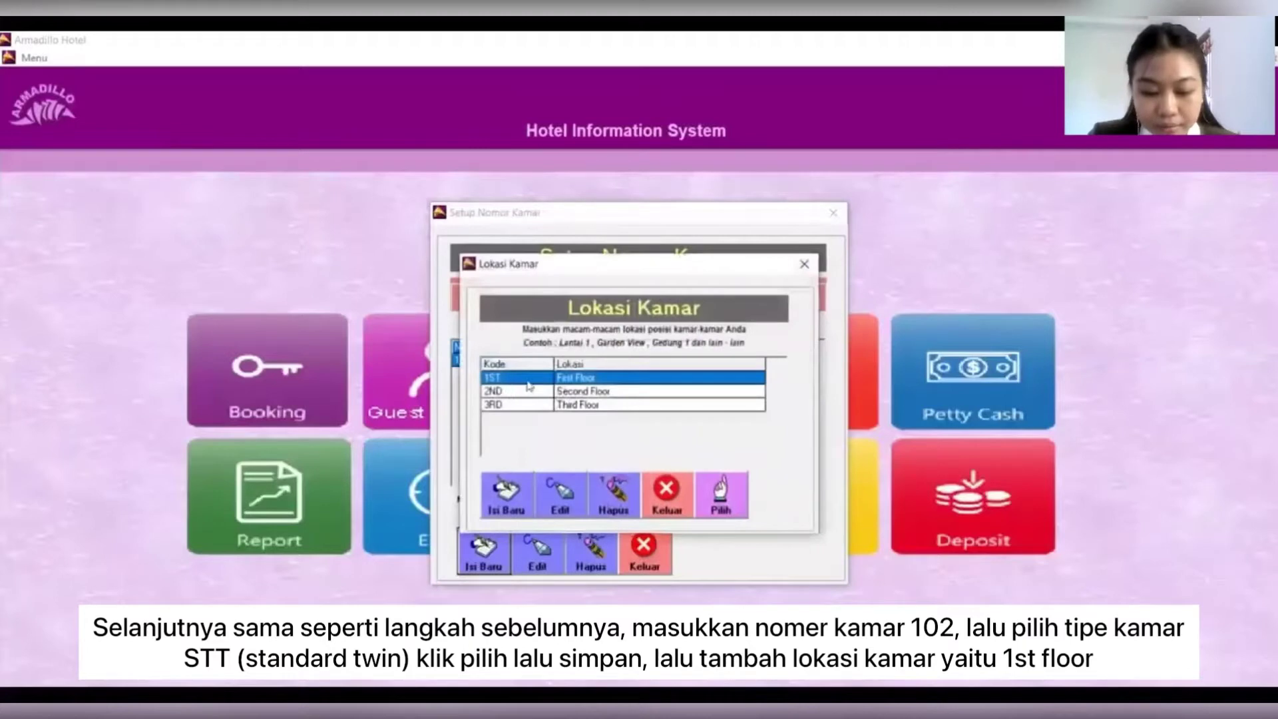
left_click(716, 505)
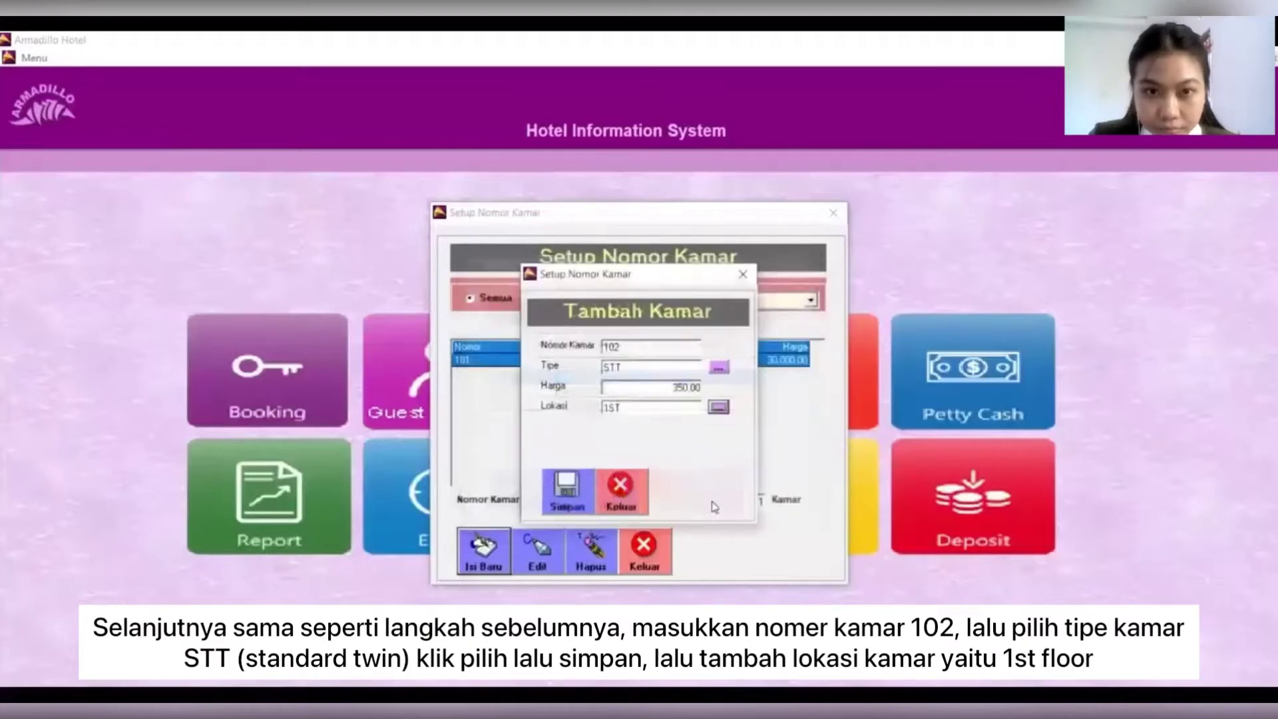
left_click(568, 491)
left_click(659, 433)
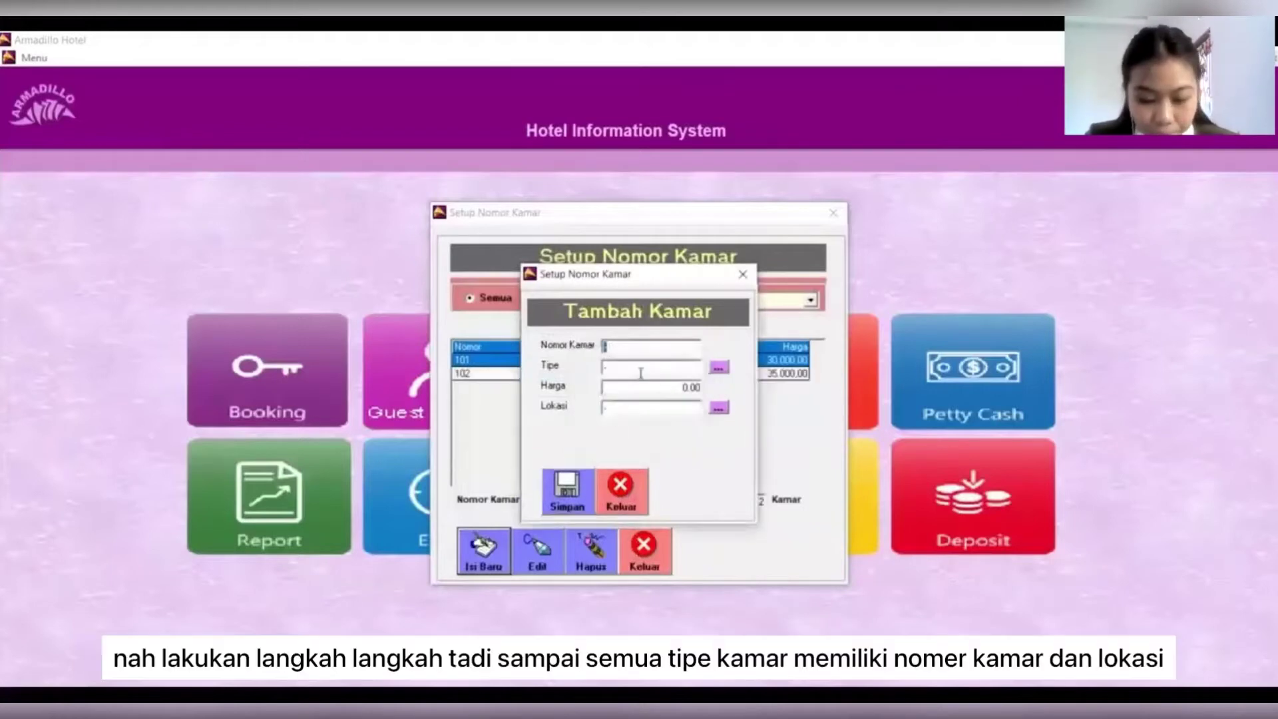
Step: Enter room number 103 with type STD (Standard Deluxe) and location 1ST (First Floor)
type("103")
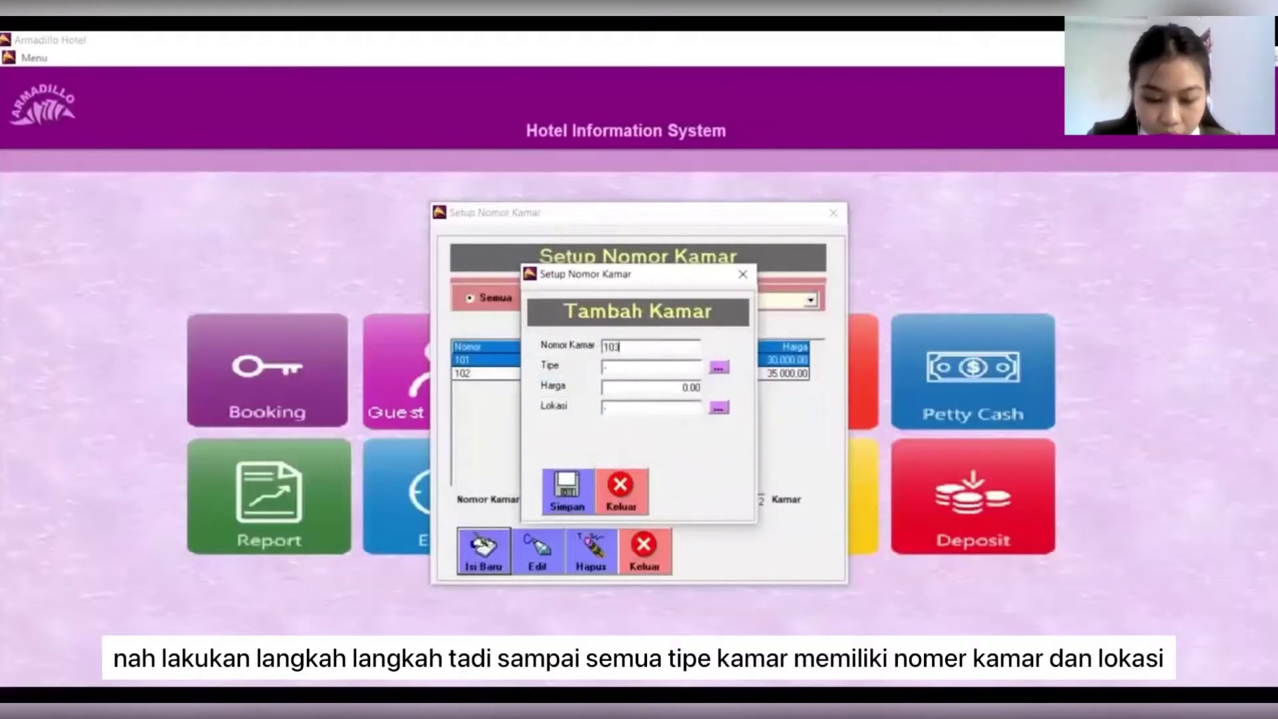
left_click(719, 369)
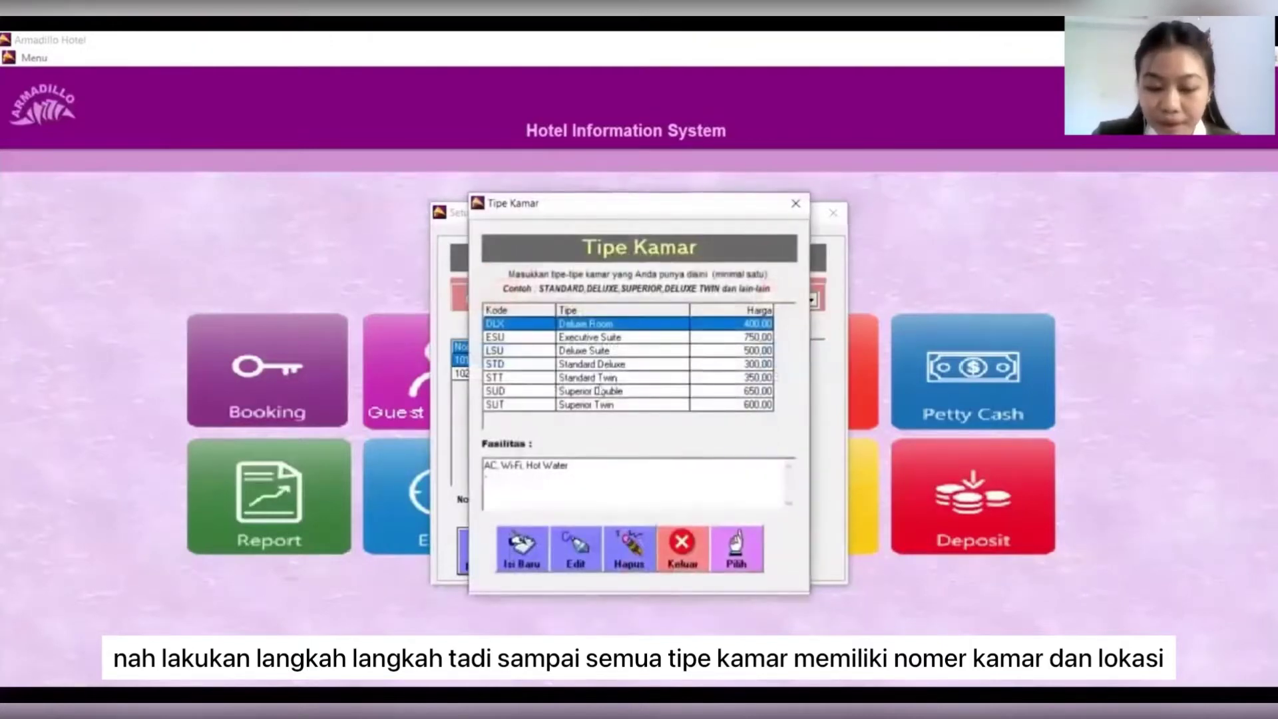
double_click(522, 364)
left_click(718, 407)
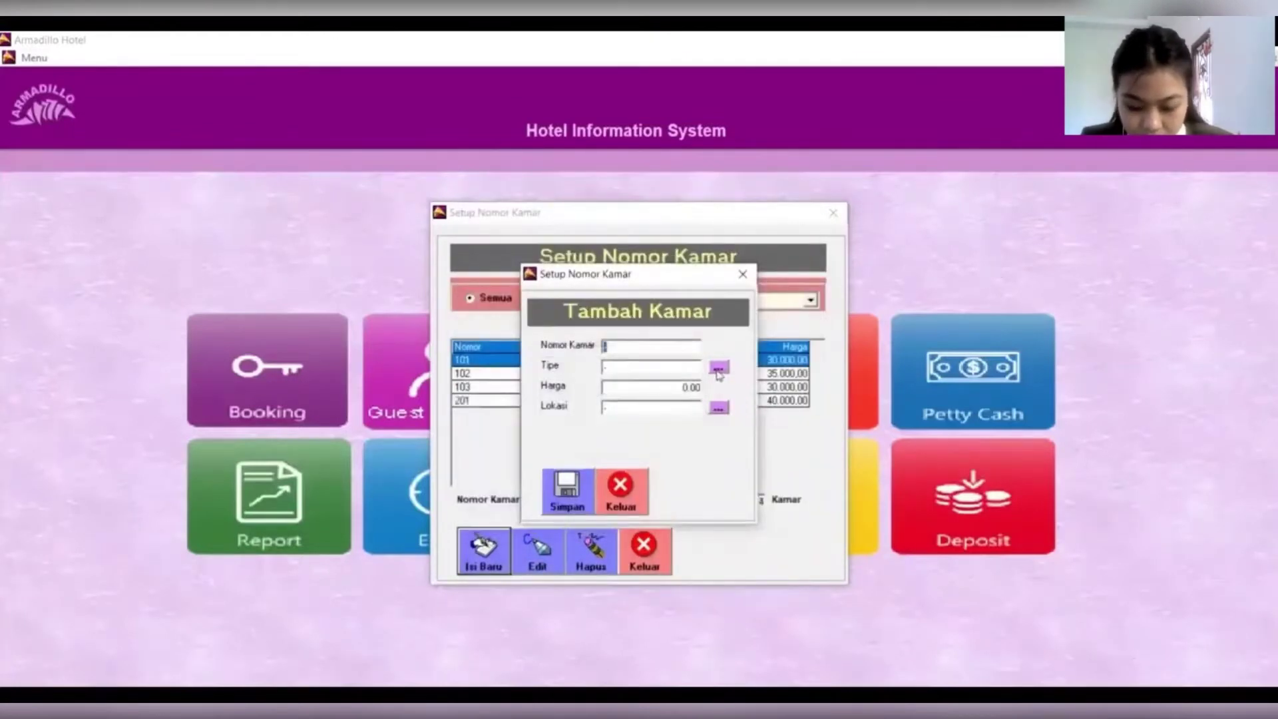
Step: Assign the room type SUT (Superior Twin) to room 203
left_click(719, 370)
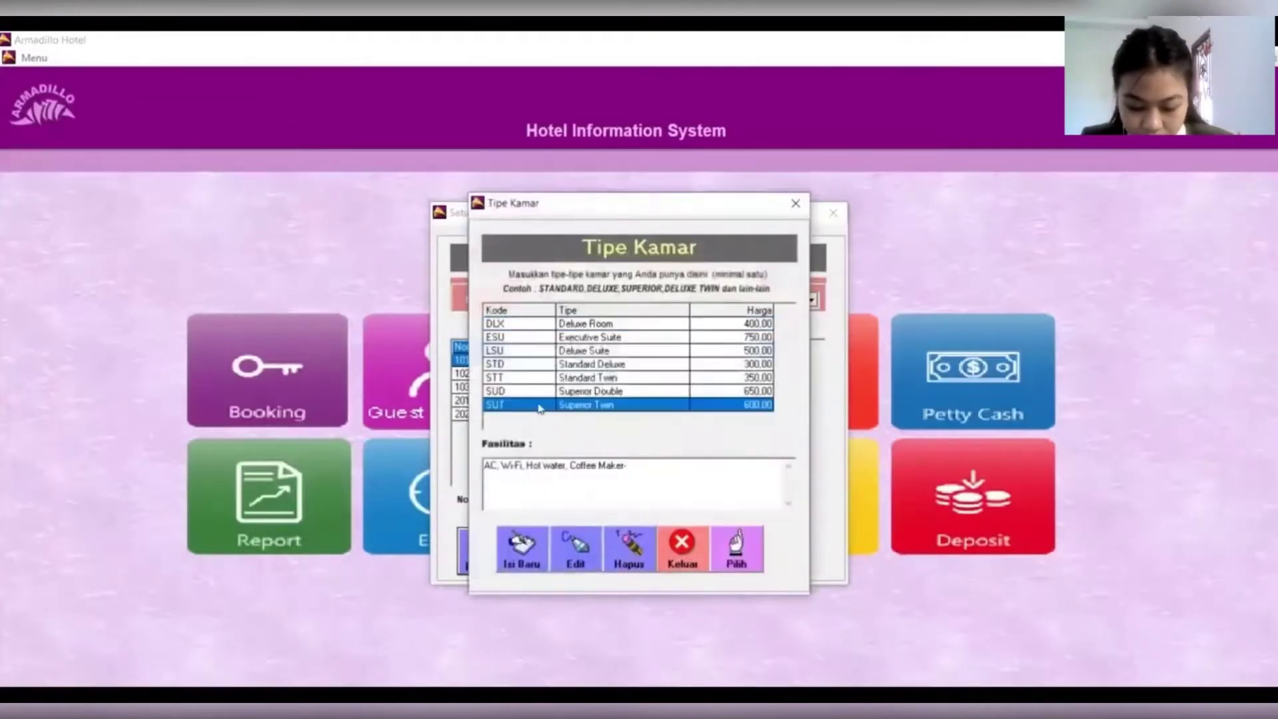
double_click(539, 404)
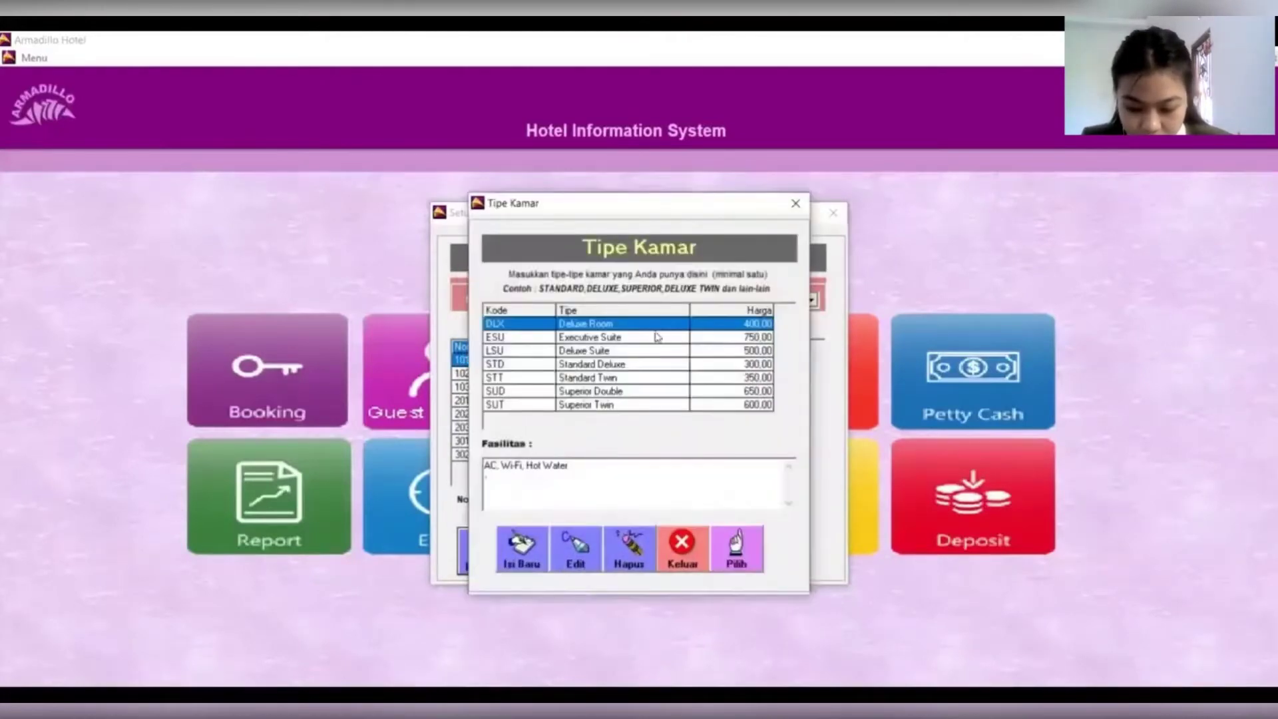
Step: Give room 303 the type ESU (Executive Suite) and location 3RD, save it and leave the room entry form
left_click(657, 337)
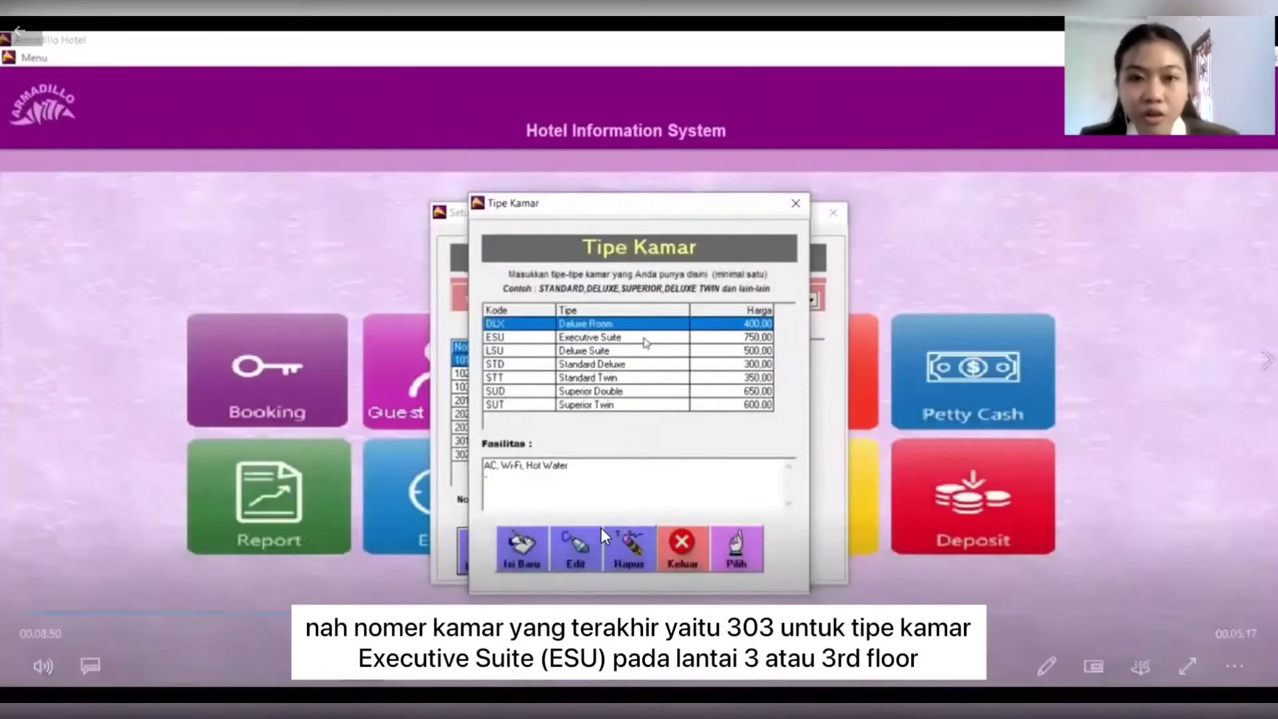
left_click(657, 337)
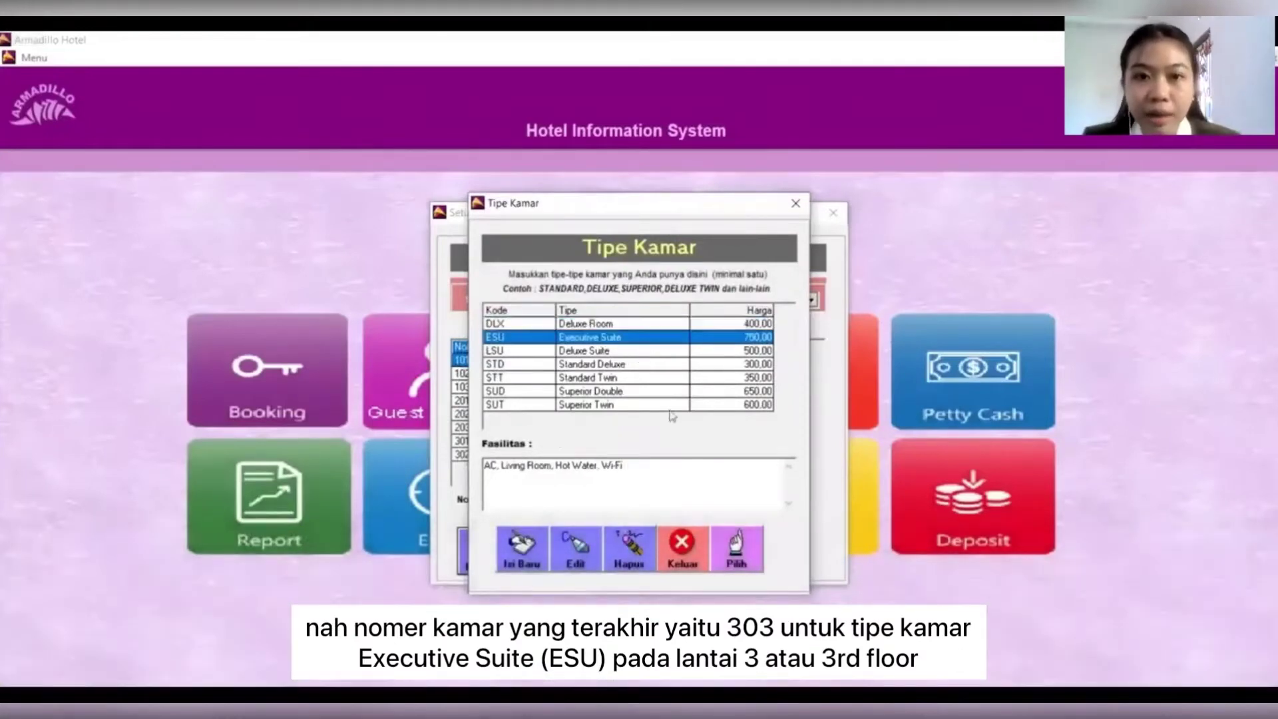
left_click(736, 548)
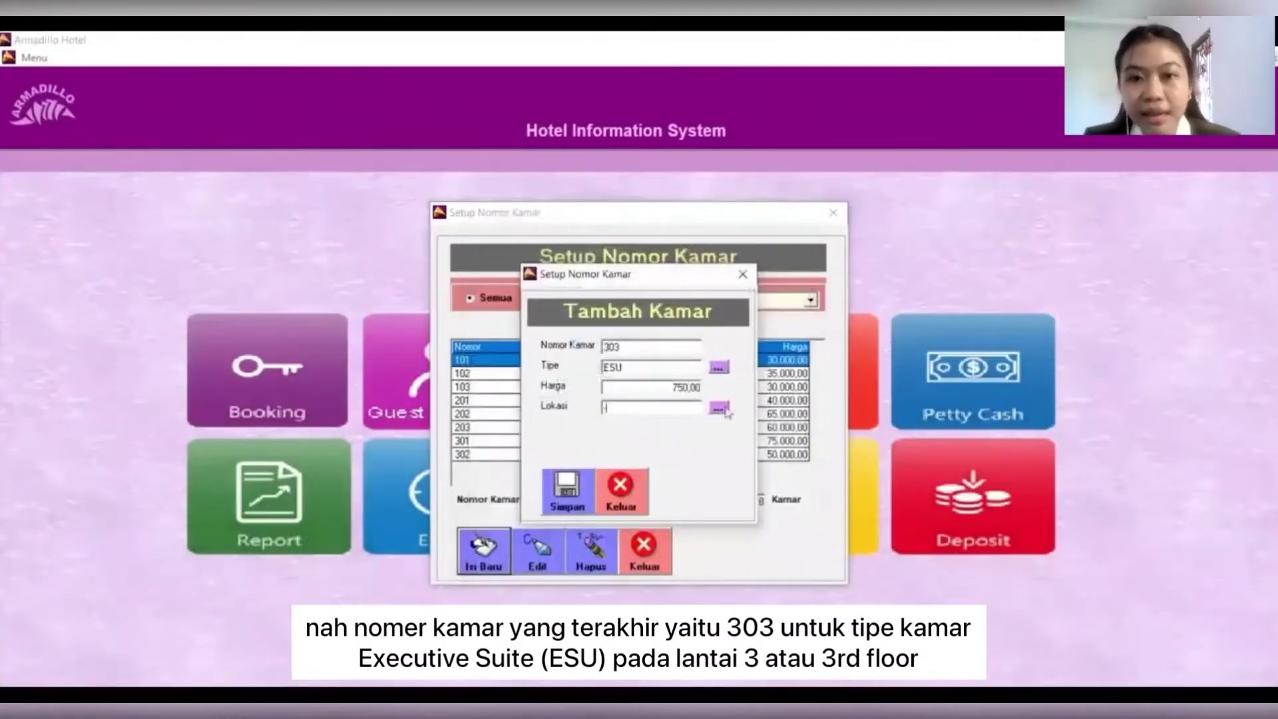
left_click(719, 407)
left_click(731, 502)
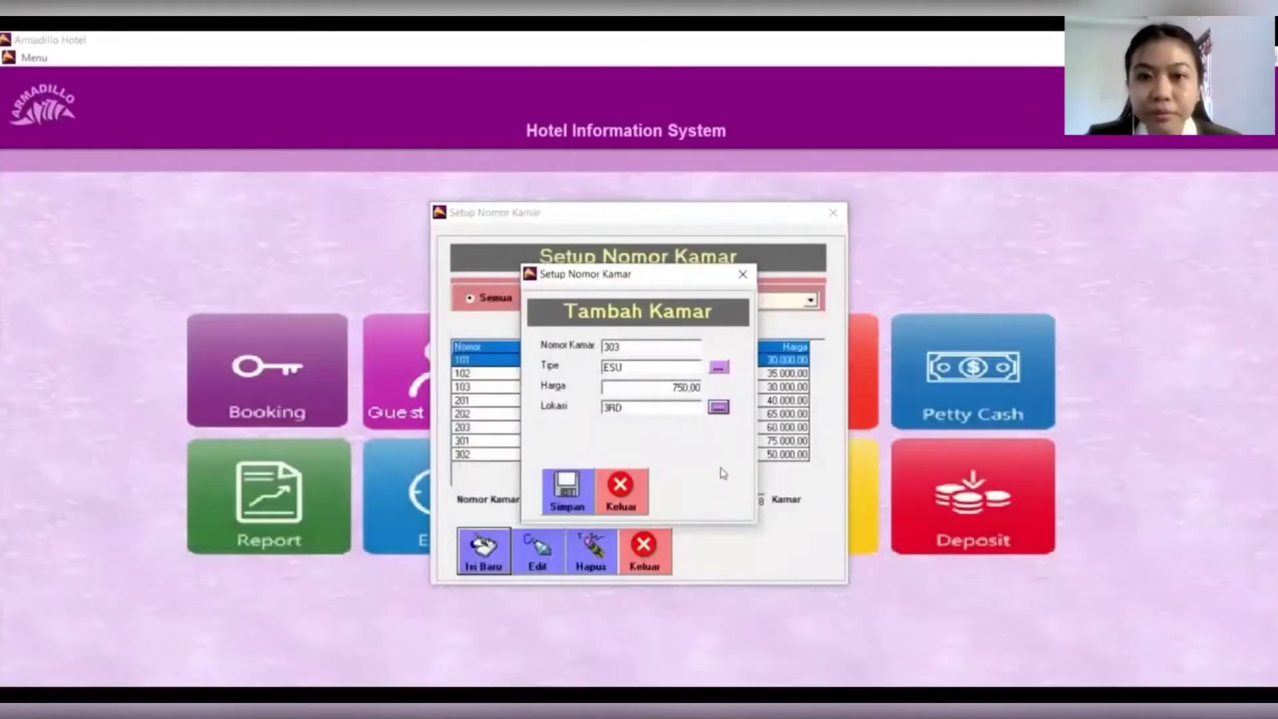
left_click(569, 496)
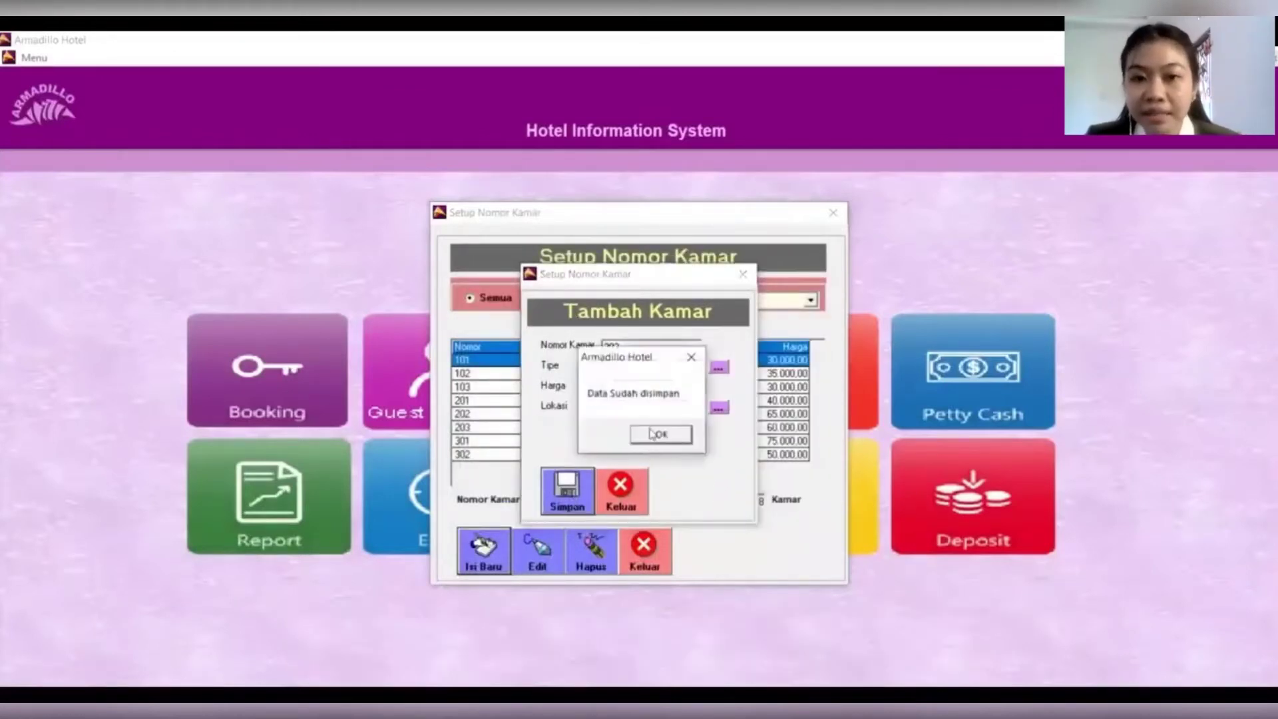
left_click(648, 436)
left_click(620, 494)
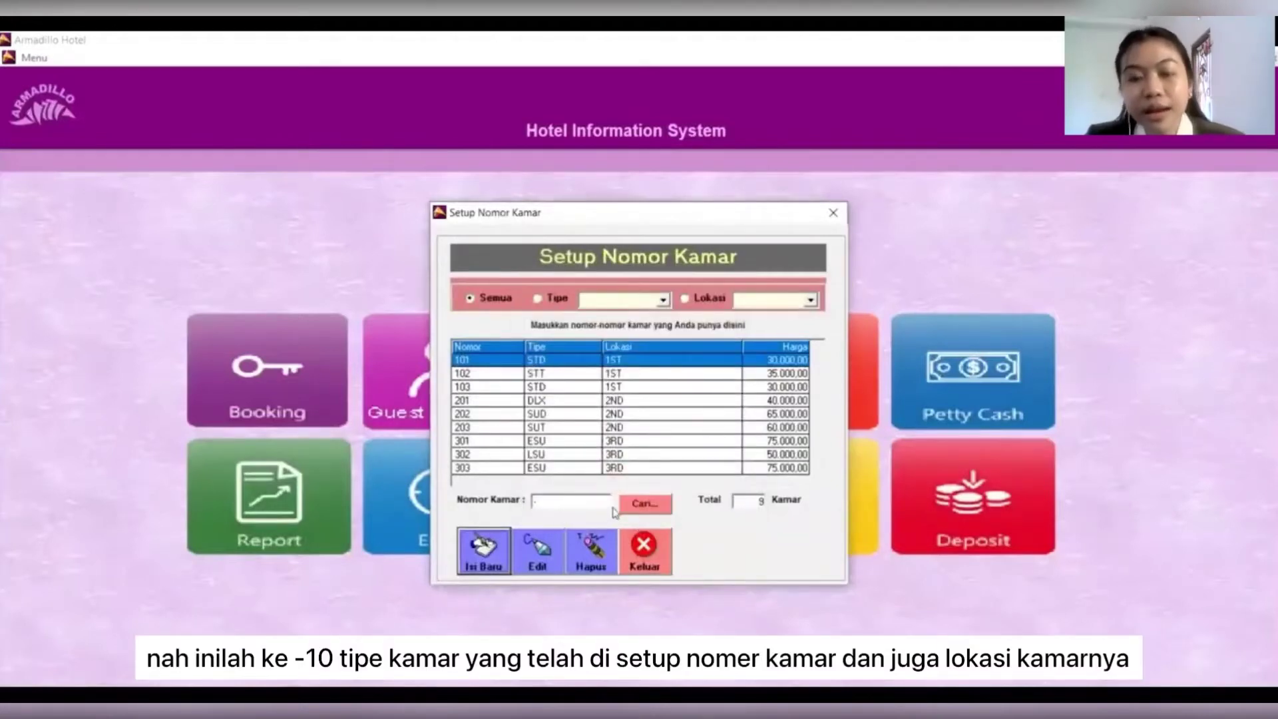
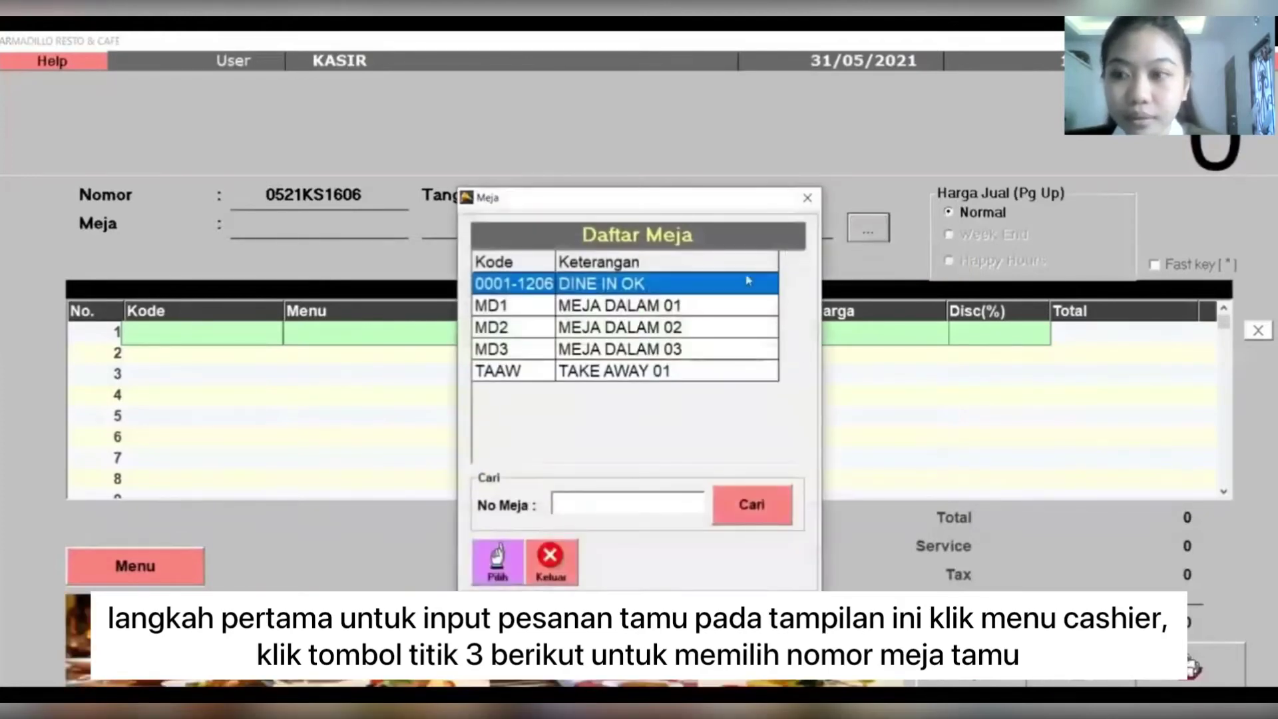
Step: Enter an order for MEJA DALAM 02 with chicken served with green sauce, mini sandwich, soft drink and tea
left_click(981, 253)
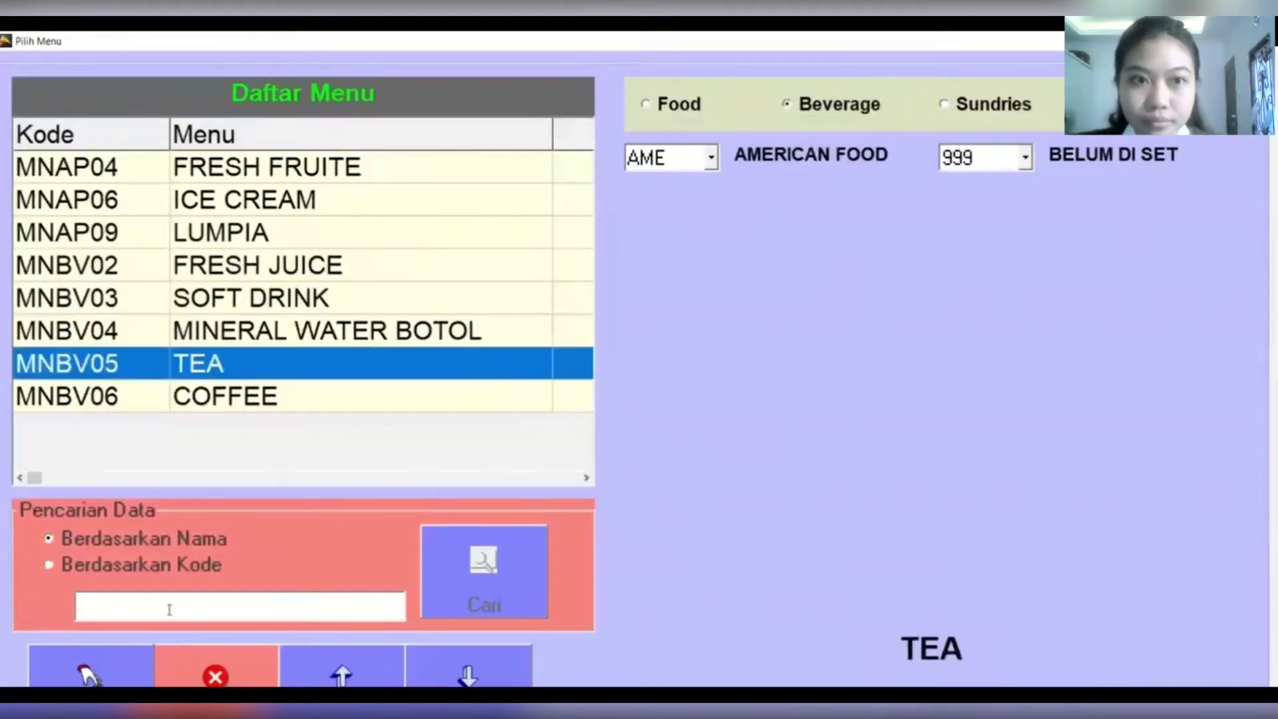
mouse_move(614, 506)
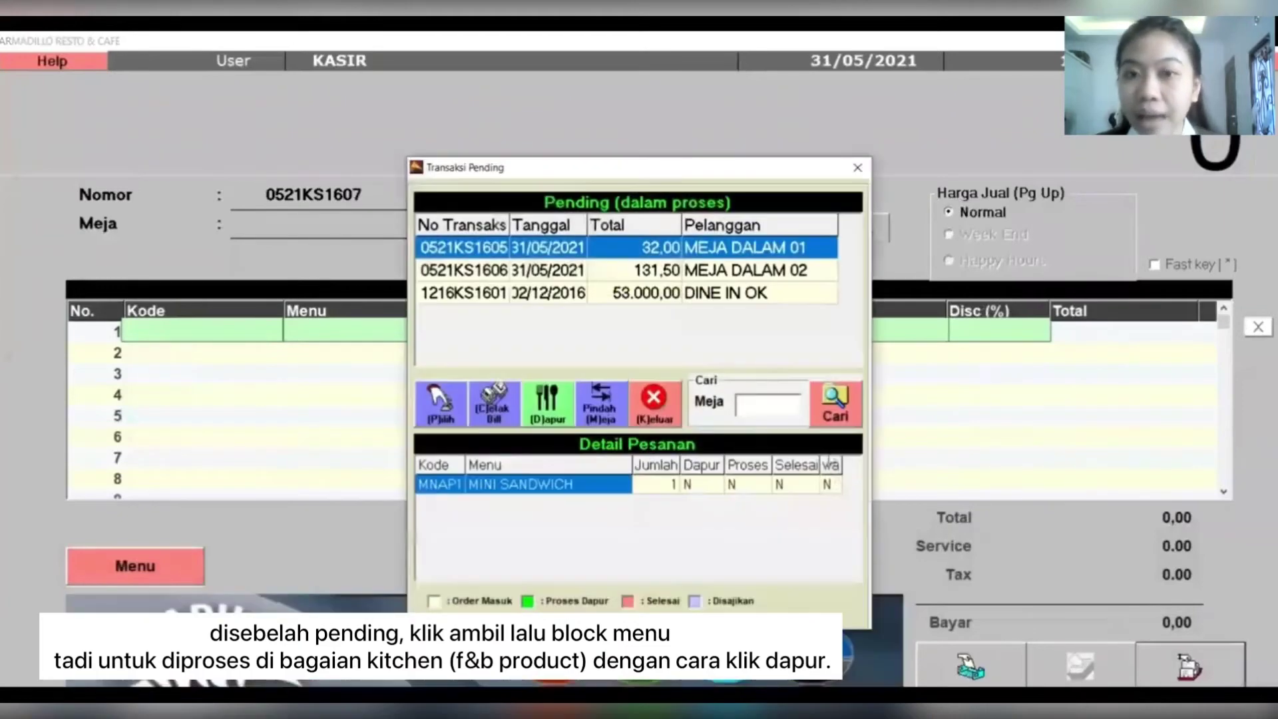
Step: Send the pending MEJA DALAM 02 order to the kitchen and close the pending transactions list
left_click(655, 274)
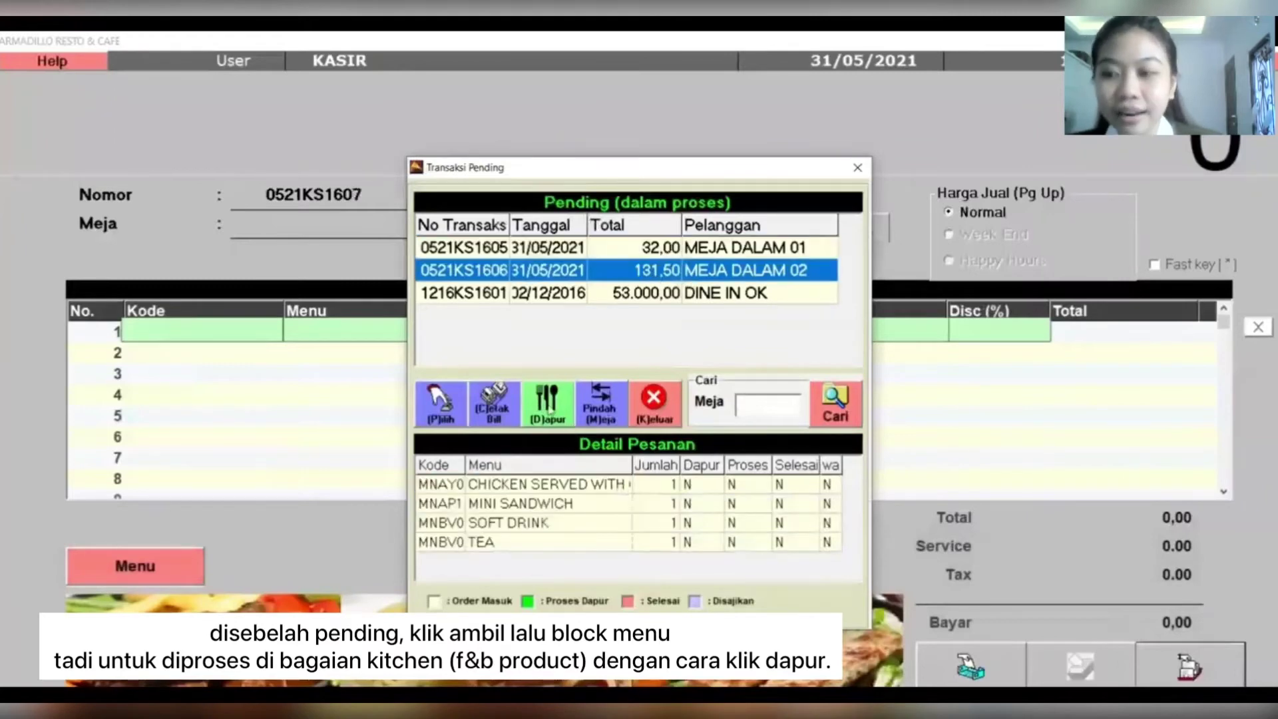
left_click(547, 410)
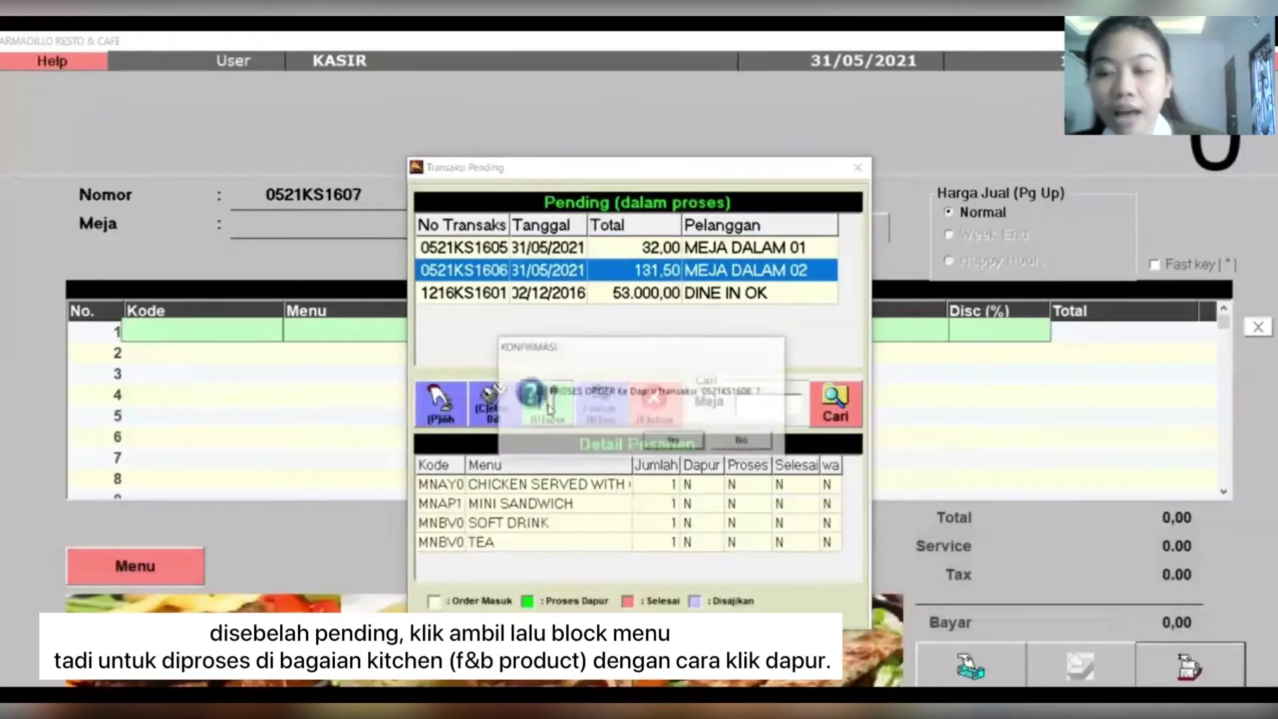
left_click(664, 446)
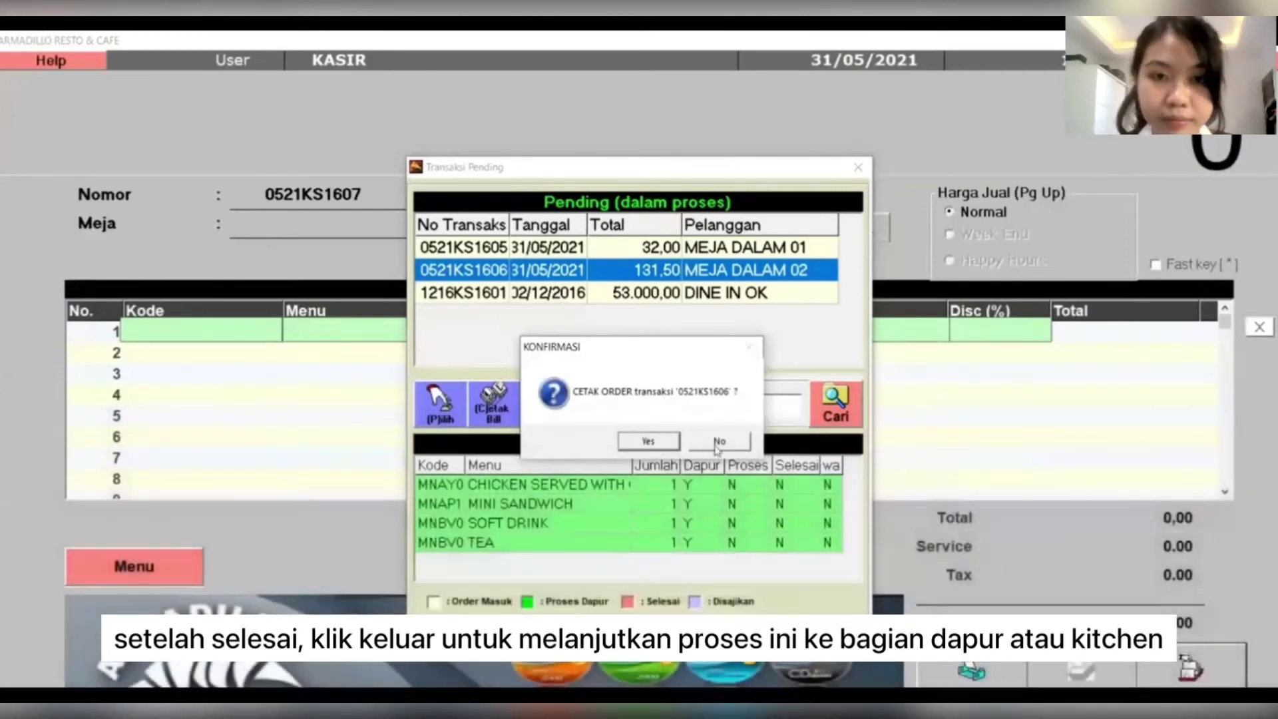
left_click(649, 442)
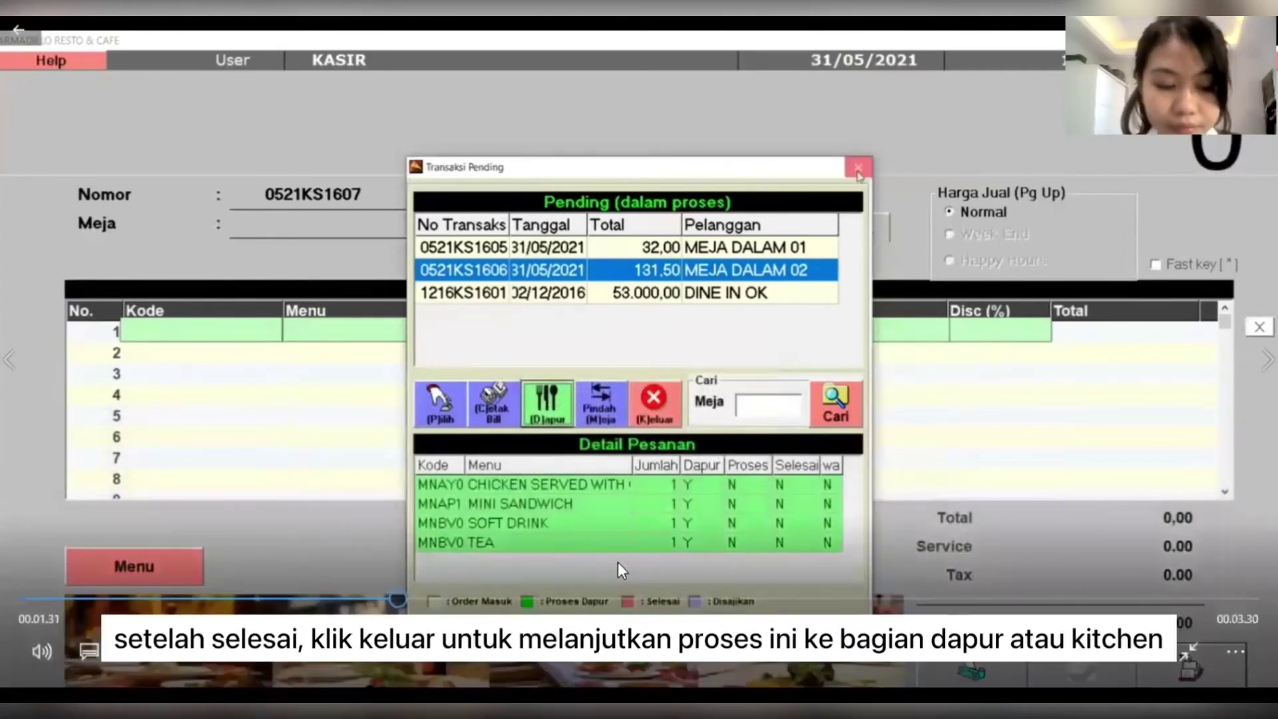
left_click(858, 169)
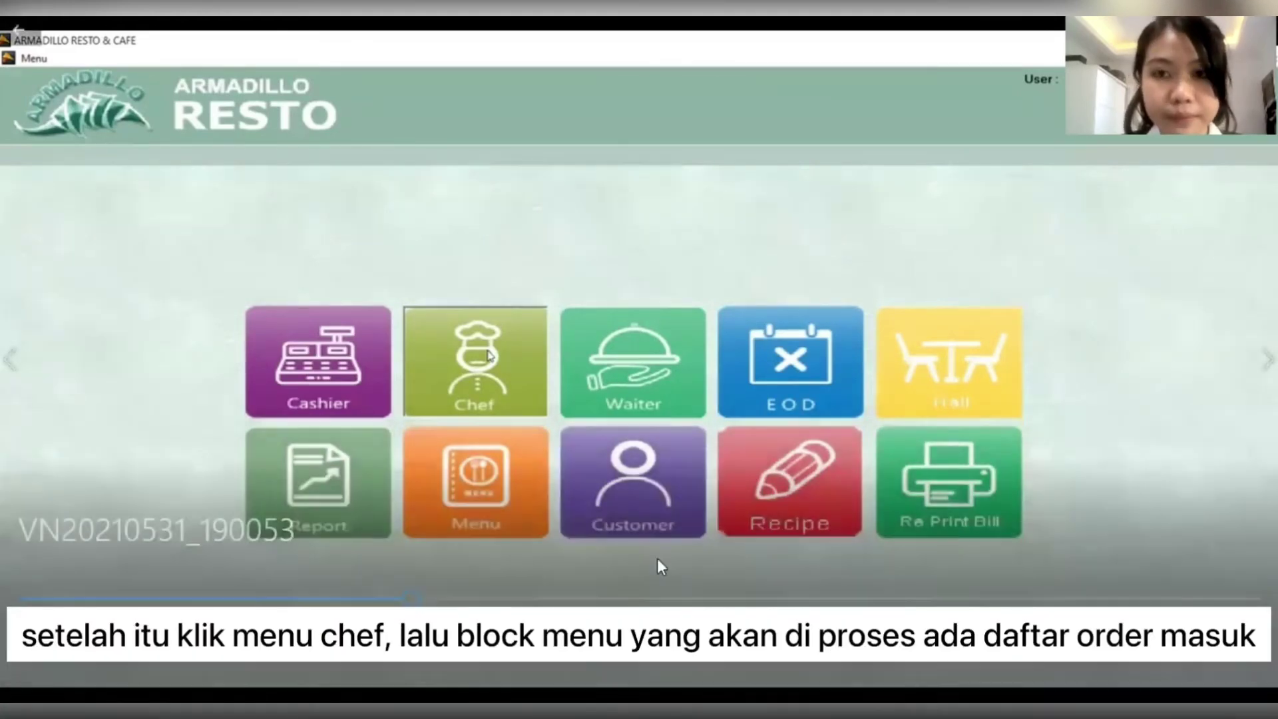
Step: In the chef's incoming orders, process the chicken served with green sauce and mark it as finished
left_click(488, 355)
left_click(104, 636)
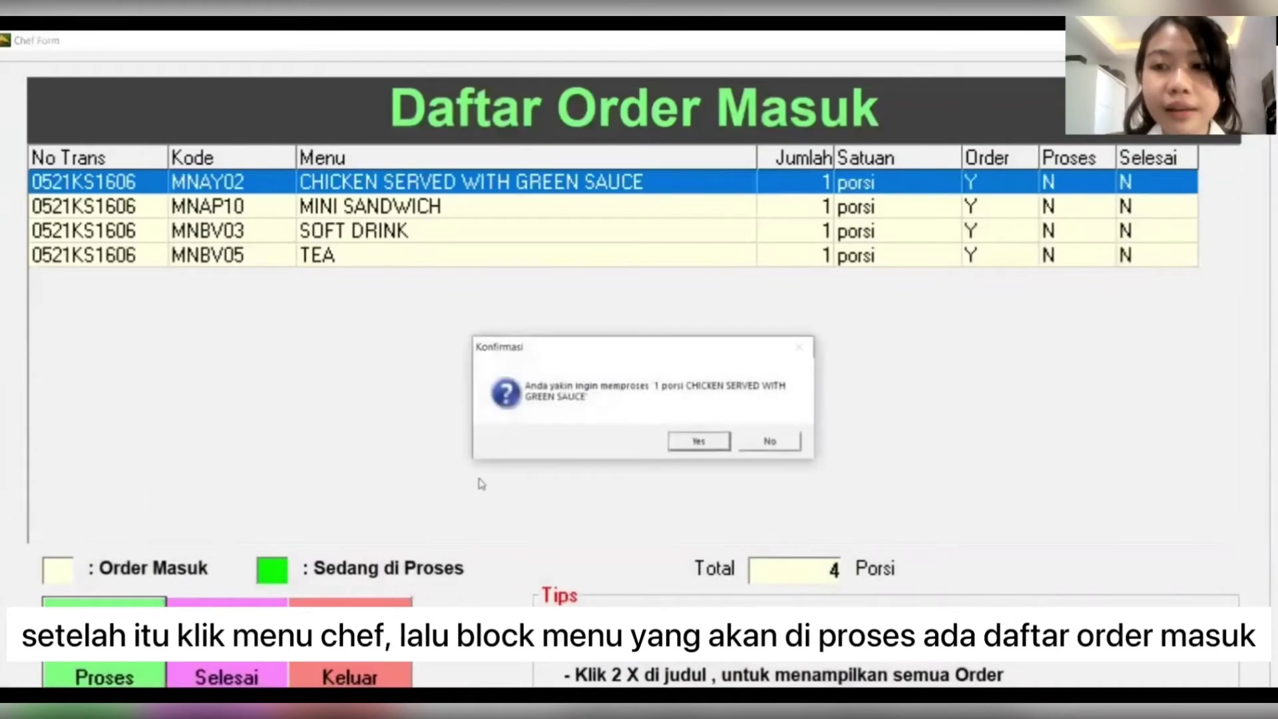
left_click(687, 451)
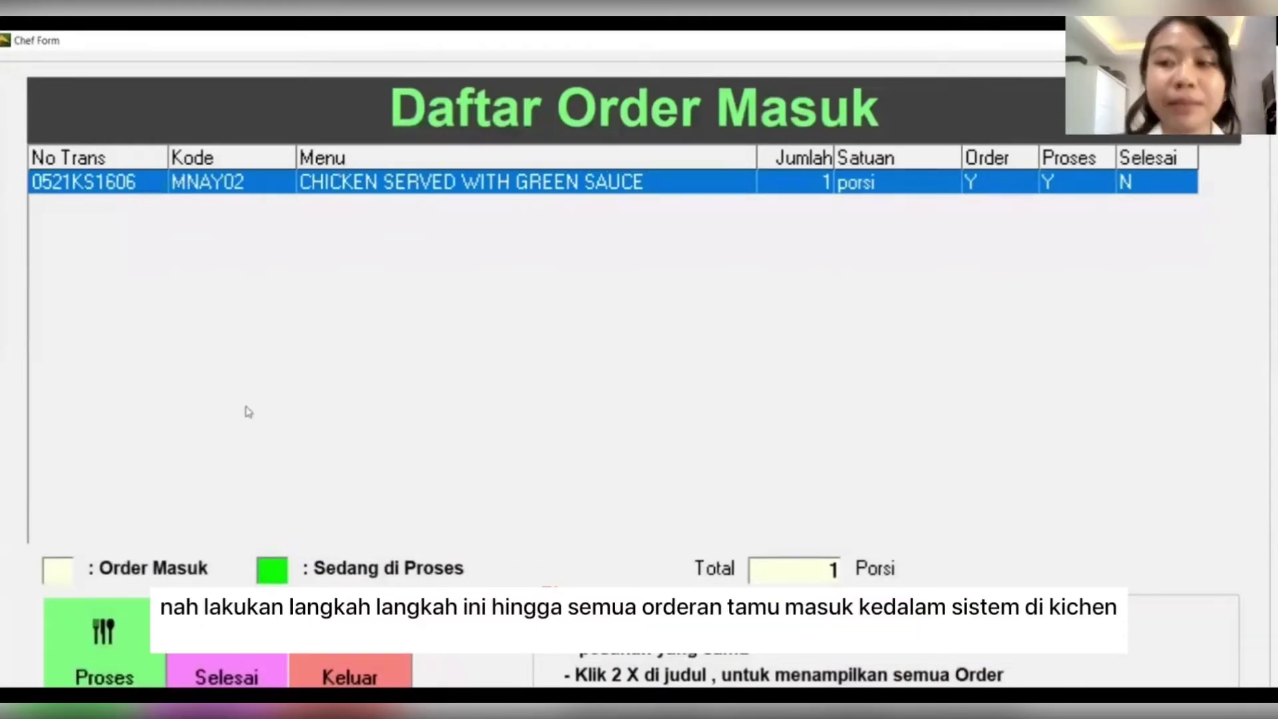
double_click(555, 496)
key("Return")
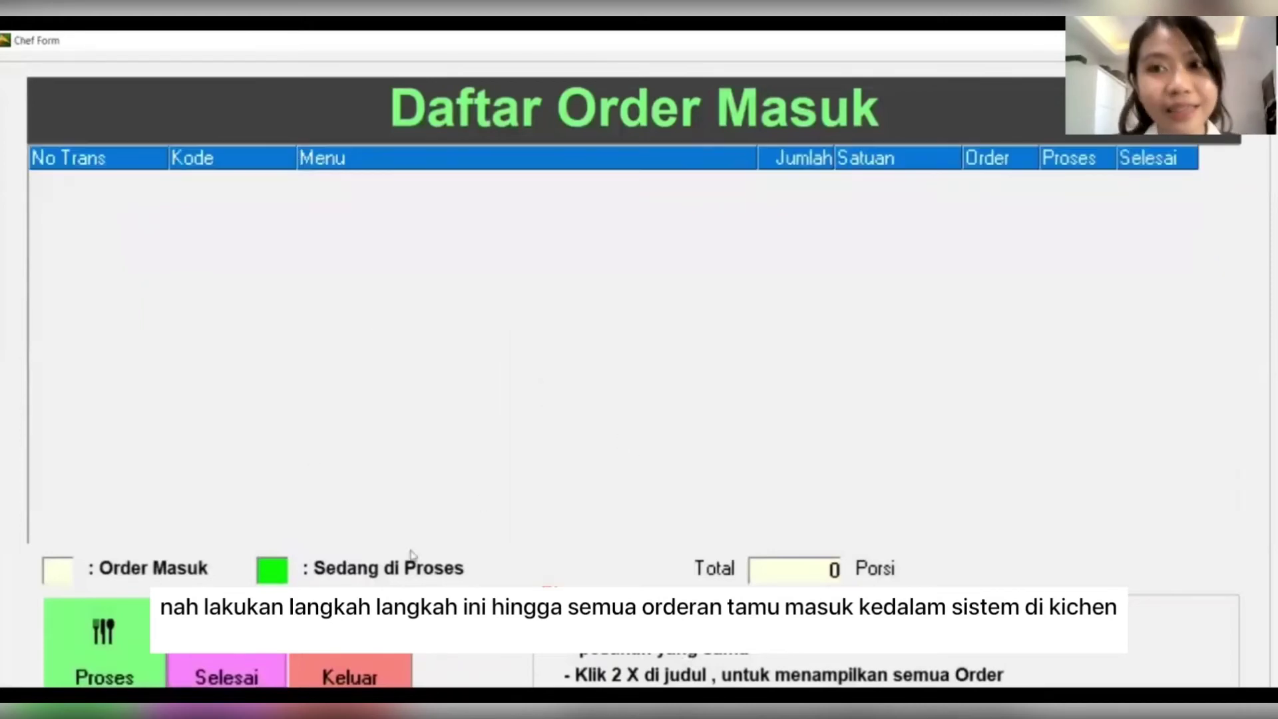
Step: Redisplay all incoming orders, then process and finish the tea and mini sandwich
double_click(245, 162)
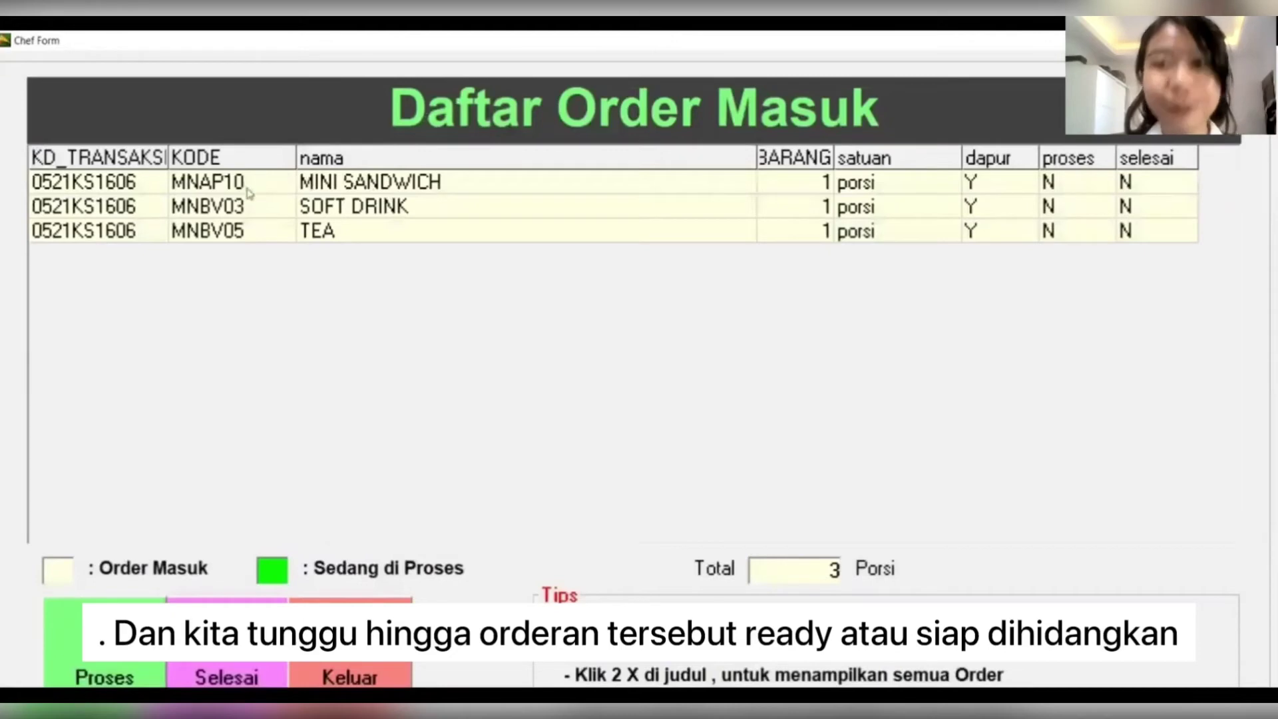
left_click_drag(249, 200, 256, 243)
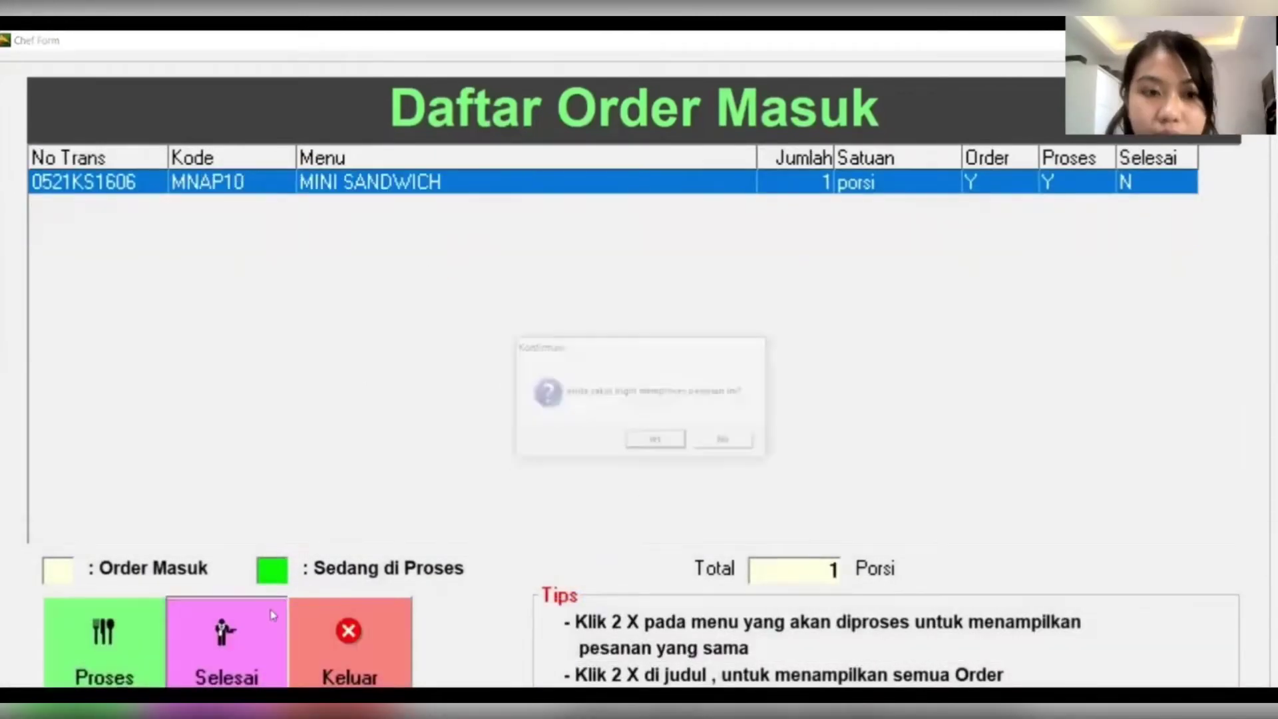
double_click(477, 117)
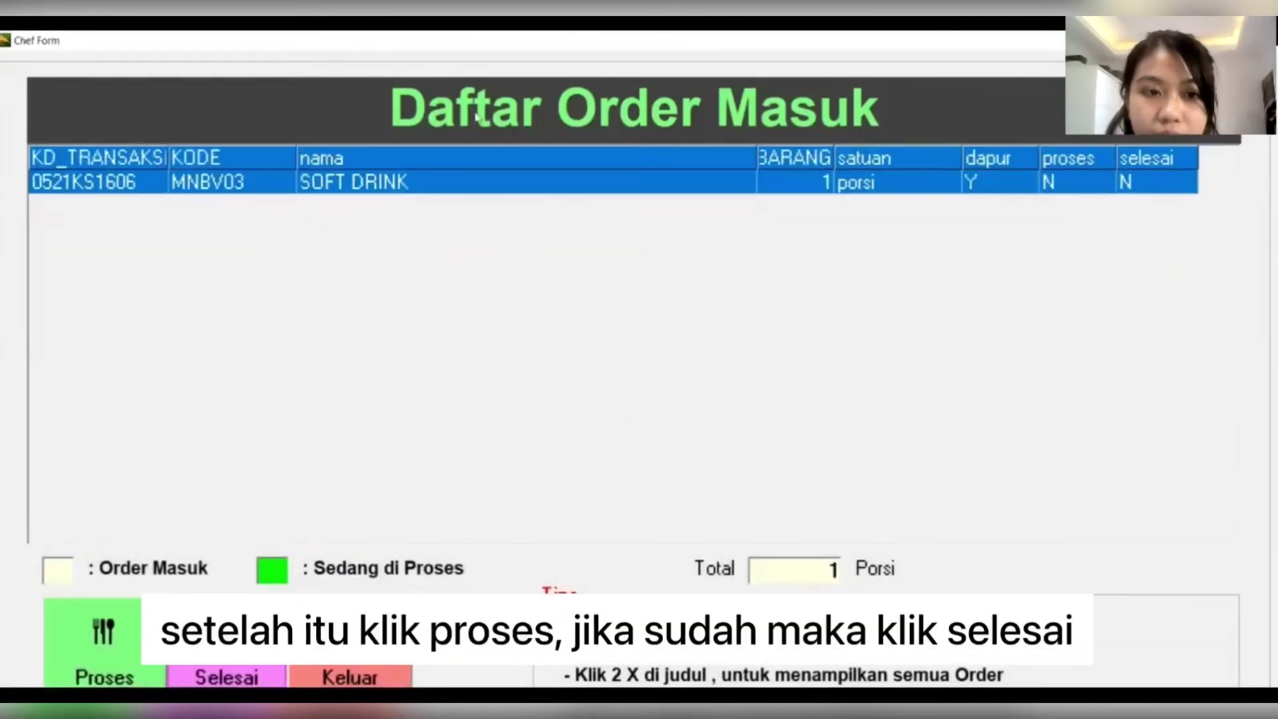
Step: Process the soft drink, mark it as finished and refresh the list of all incoming orders
left_click(132, 639)
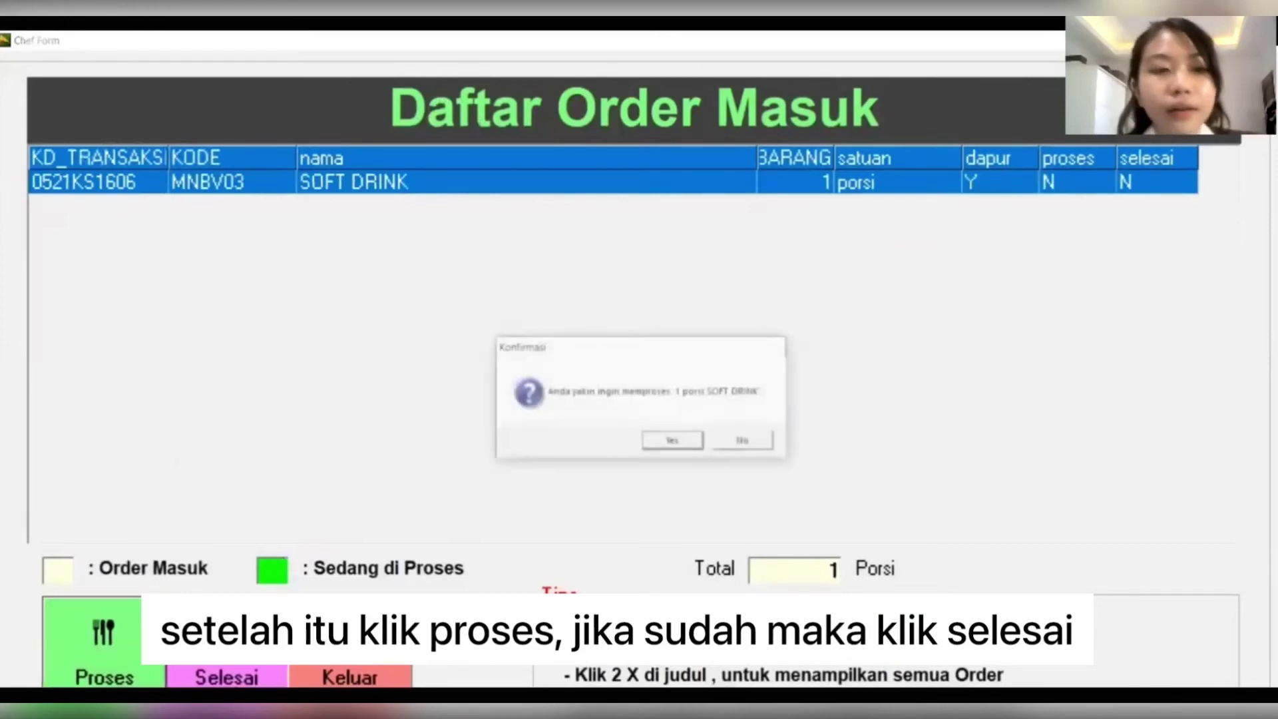
left_click(665, 441)
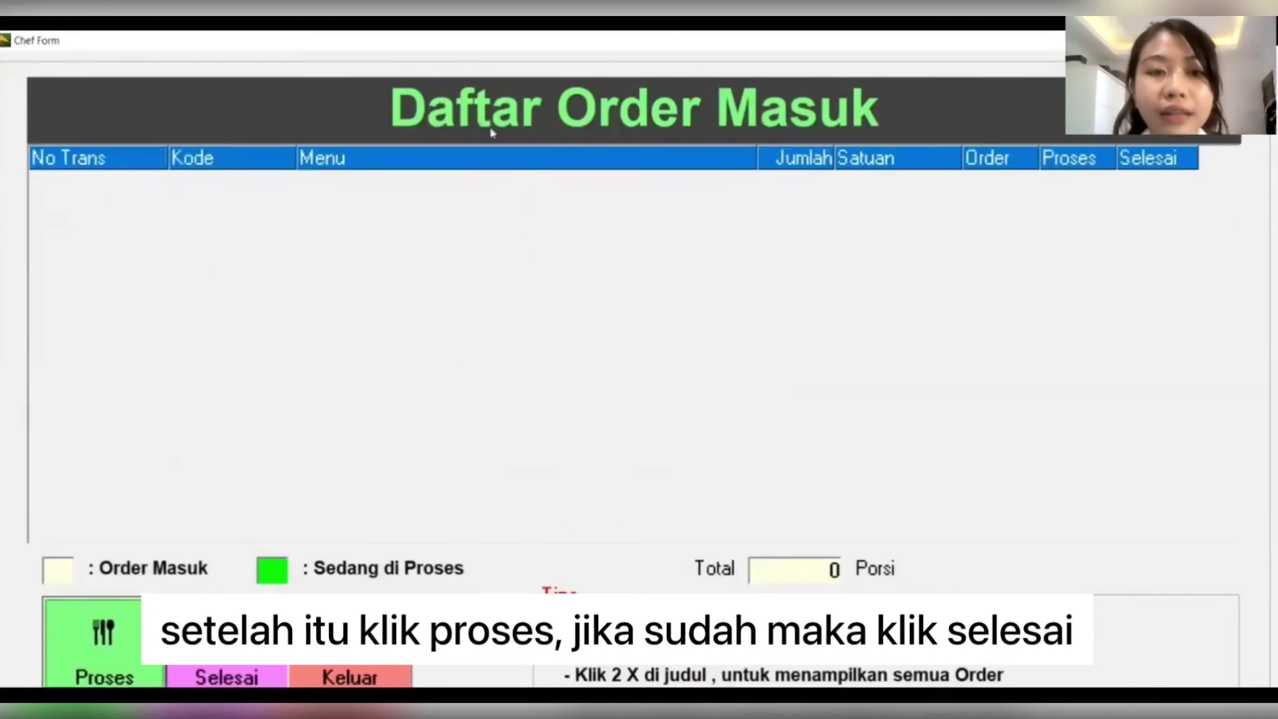
left_click(106, 639)
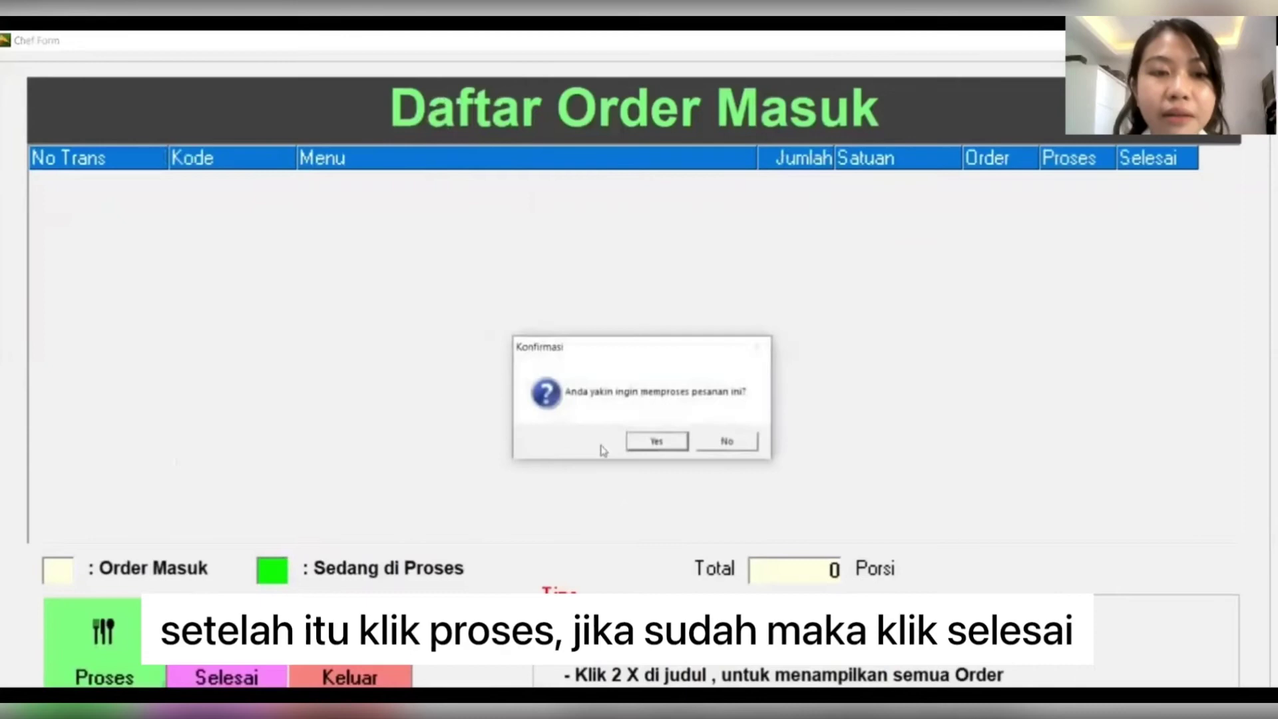
left_click(649, 443)
double_click(496, 166)
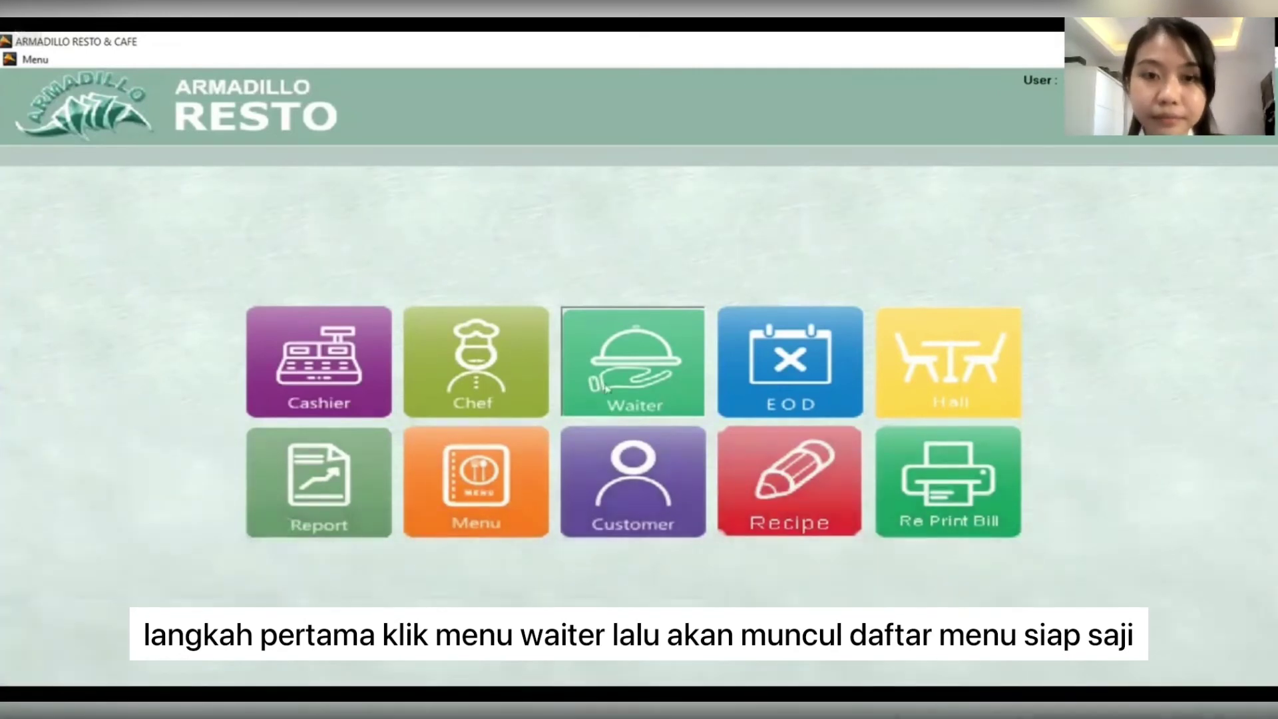
Step: In the waiter's ready-to-serve list, mark the tea for MEJA DALAM 02 as served
left_click(659, 394)
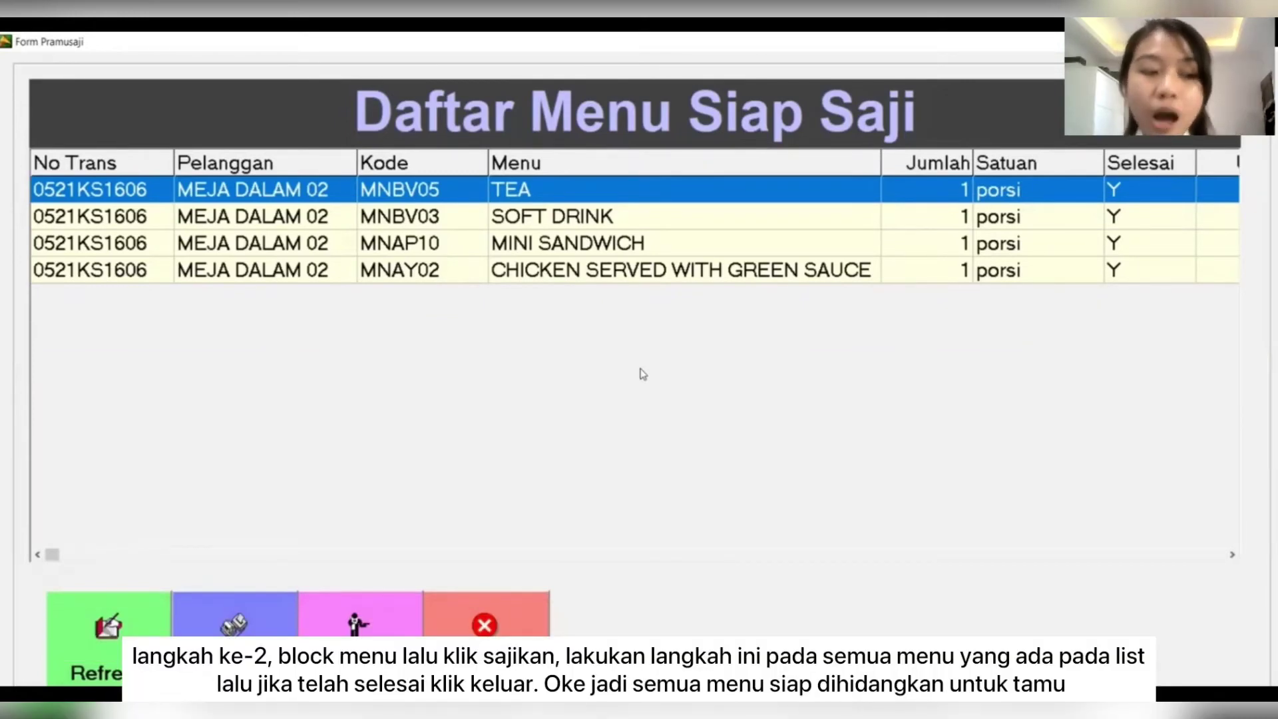
left_click(360, 629)
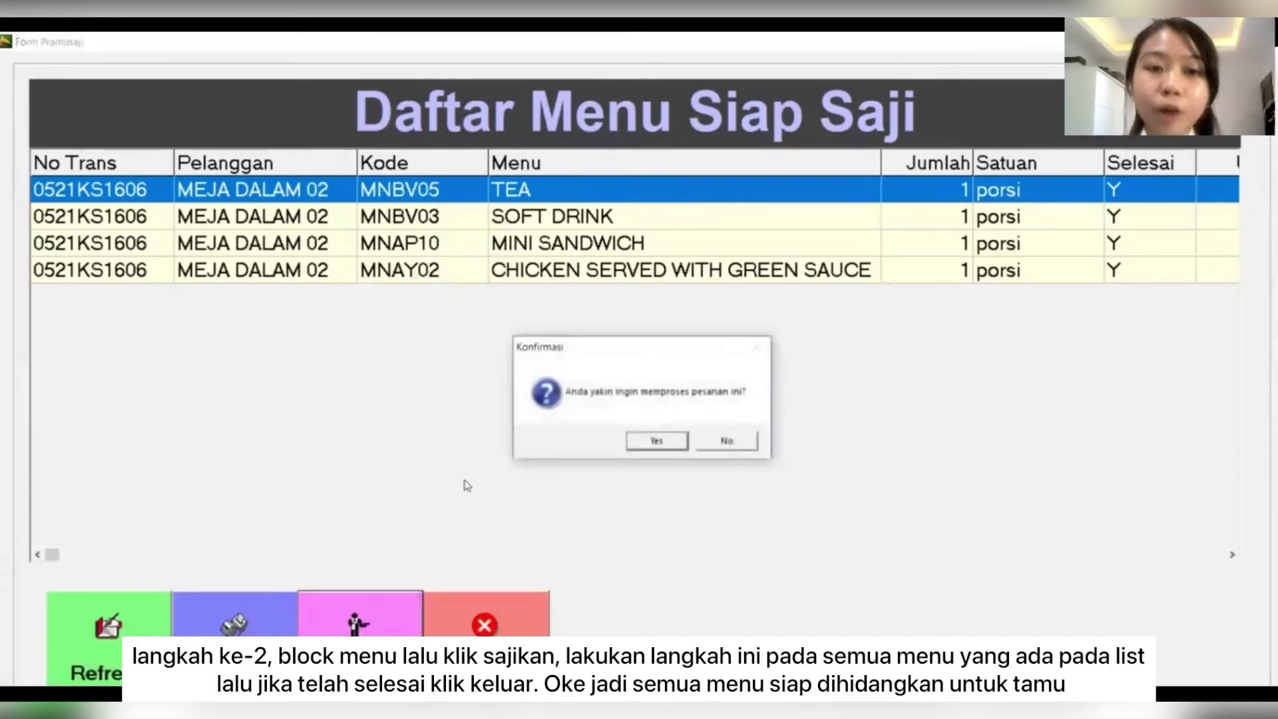
left_click(656, 441)
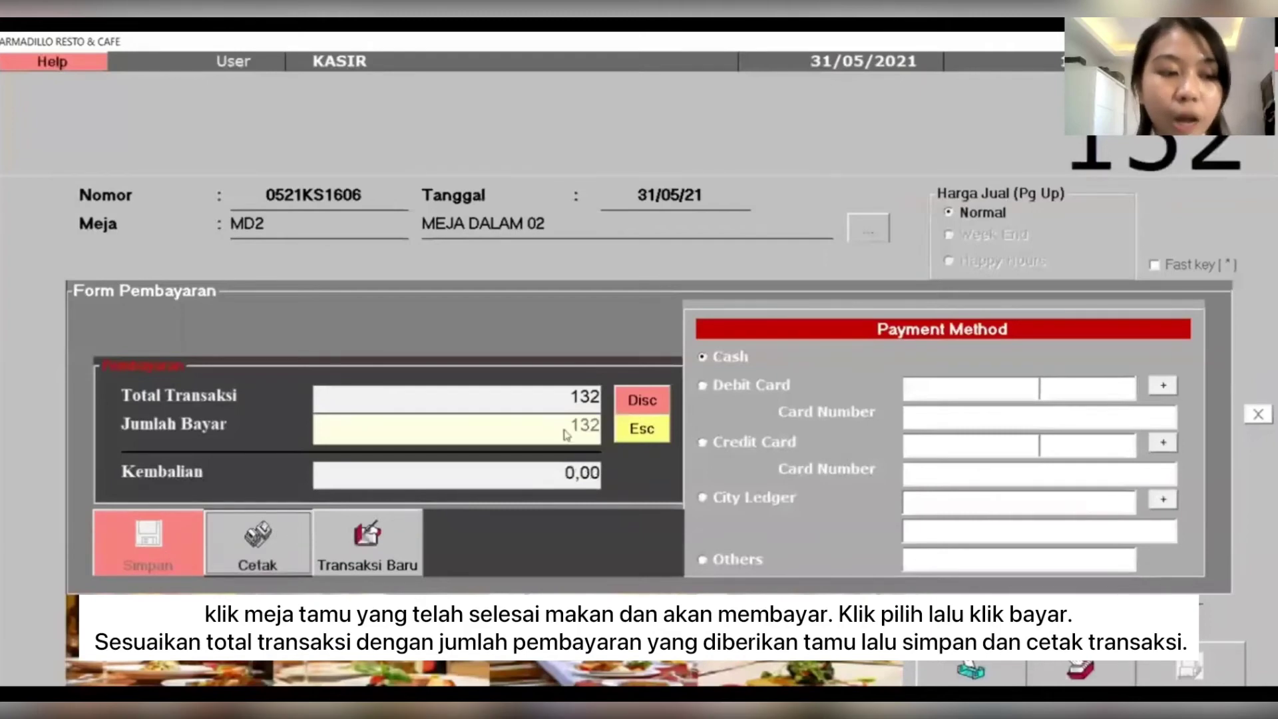
Step: Print the bill for the MEJA DALAM 02 cash payment of 132
left_click(273, 555)
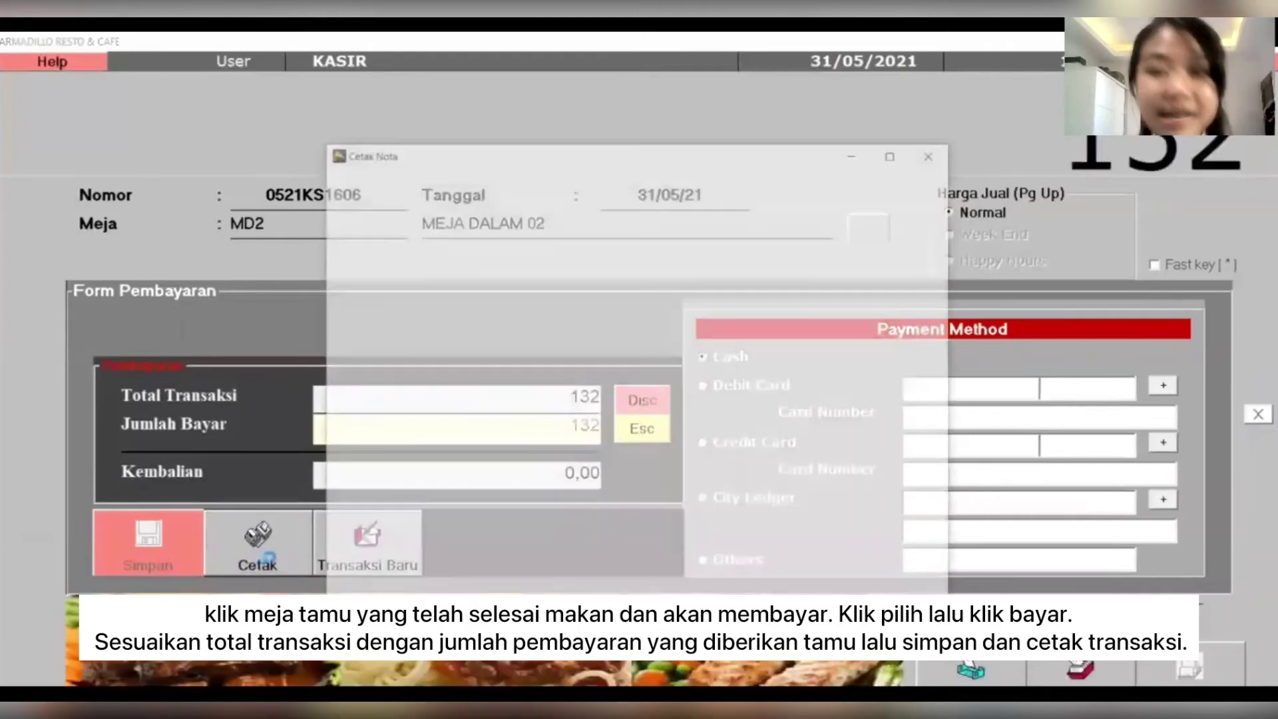